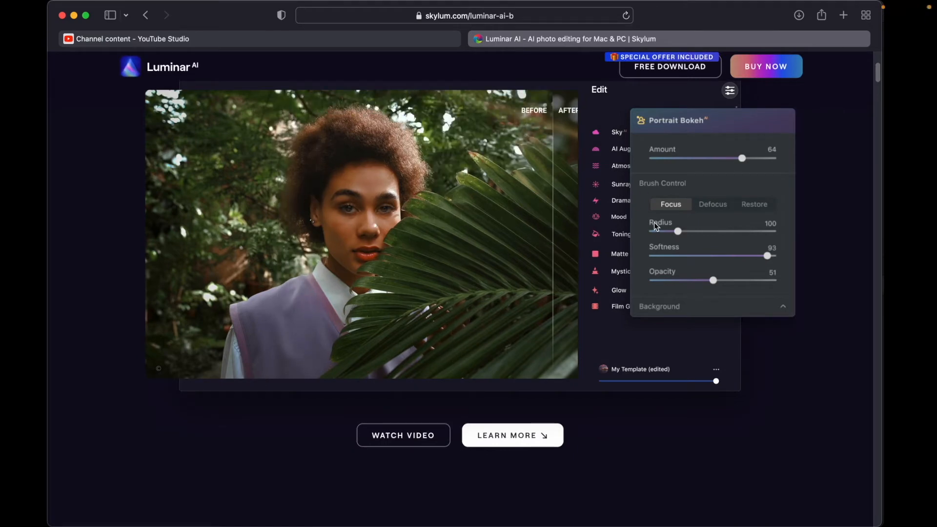
Examine the Luminar AI product page for its exclusive tools, templates, landscape and portrait features.
scroll(771, 199, down, 10)
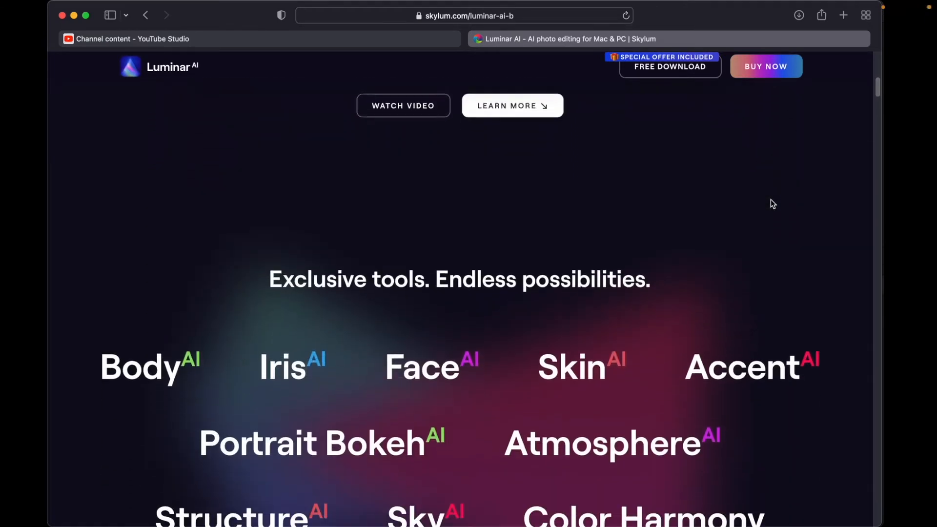
scroll(771, 199, down, 13)
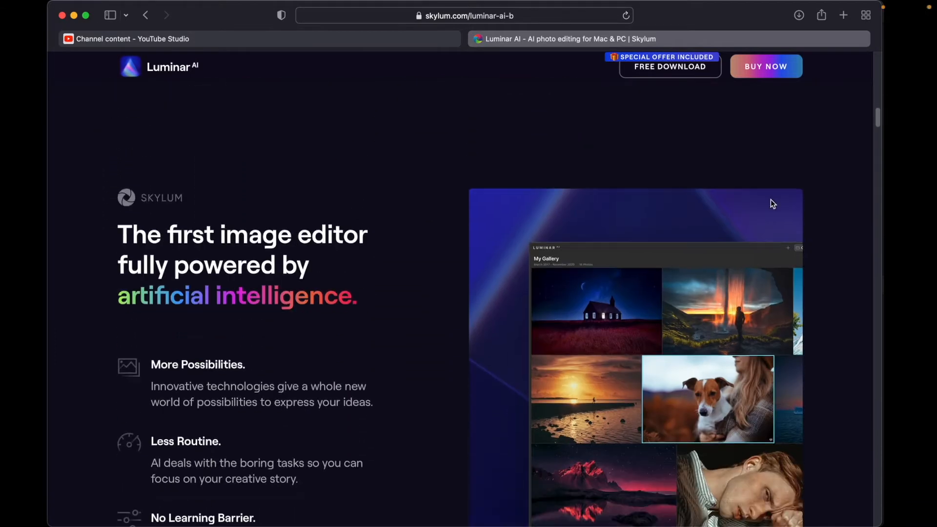
scroll(772, 203, down, 14)
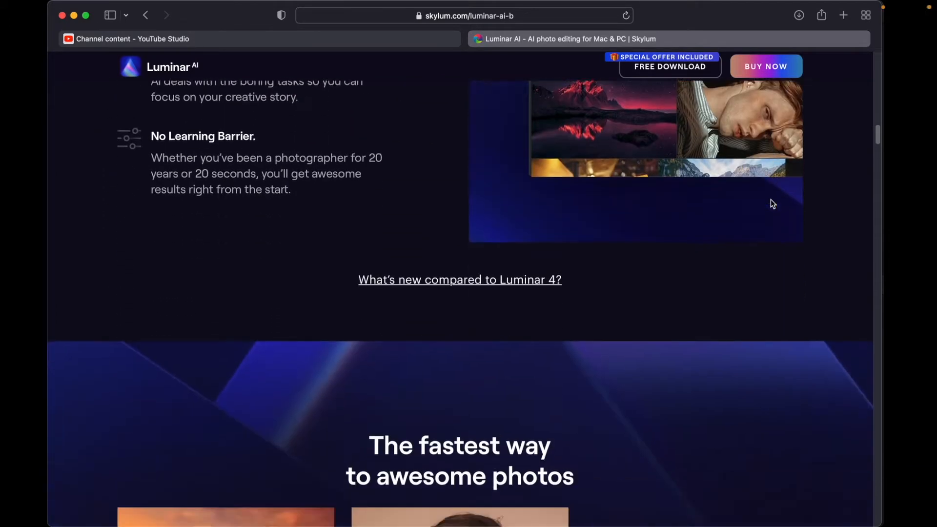
scroll(771, 201, down, 3)
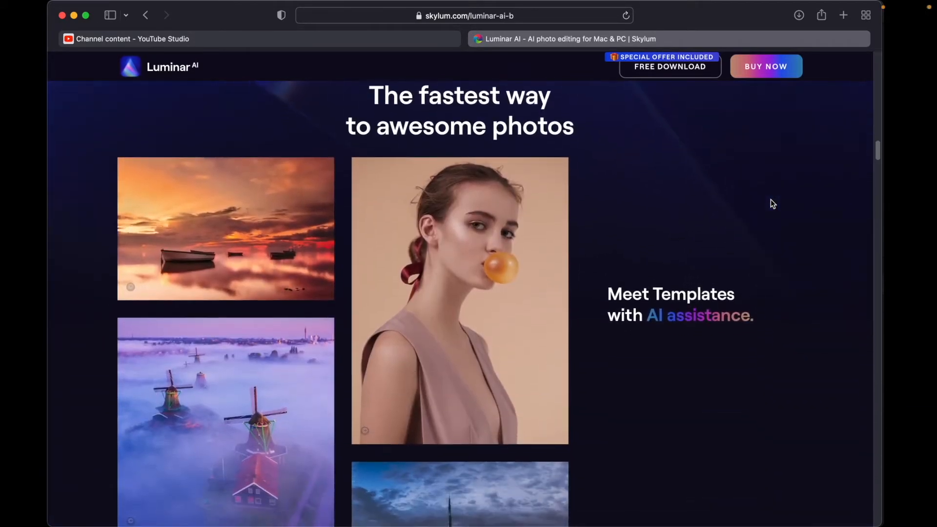
scroll(771, 201, down, 9)
scroll(772, 203, down, 14)
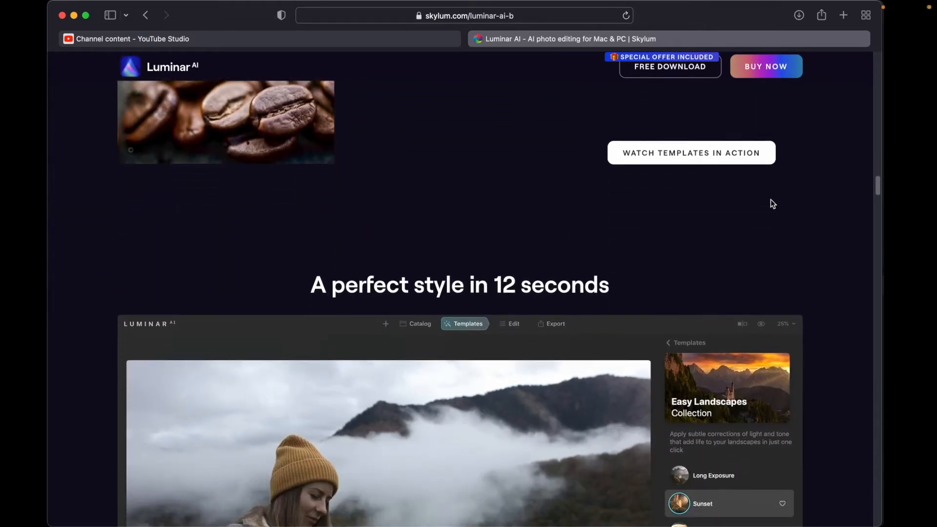
scroll(772, 199, down, 1)
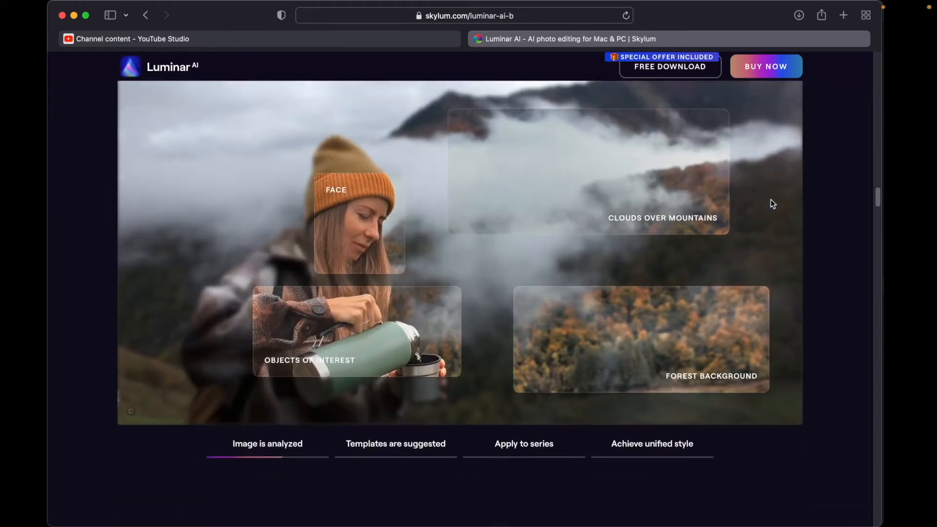
scroll(772, 203, down, 5)
scroll(771, 199, down, 13)
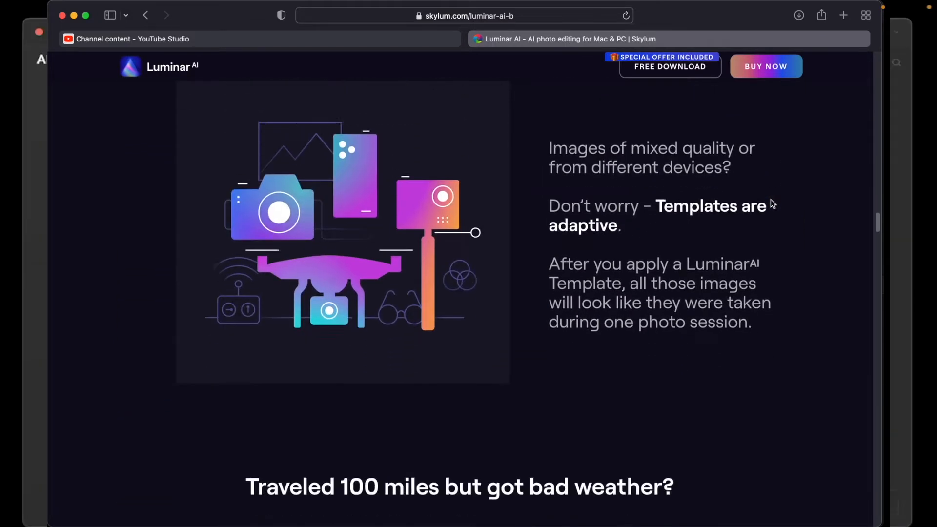
scroll(771, 199, down, 3)
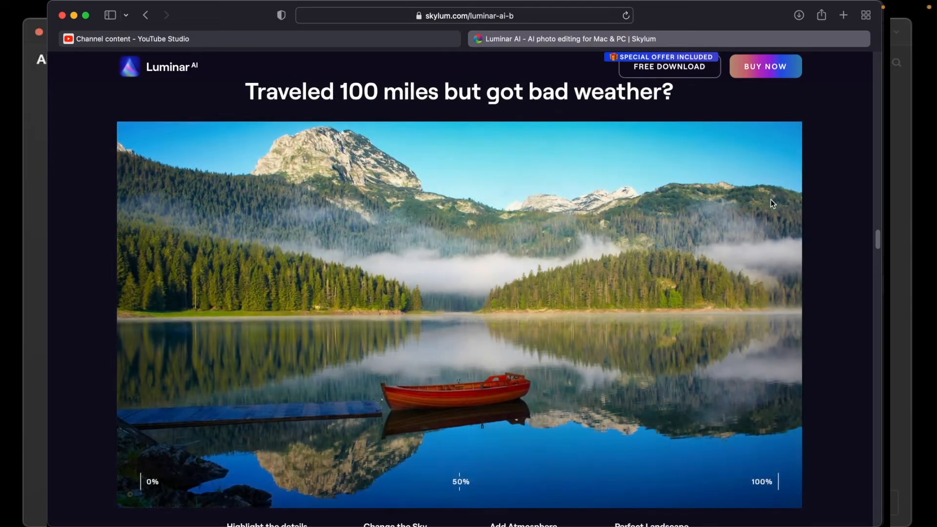
scroll(771, 200, down, 10)
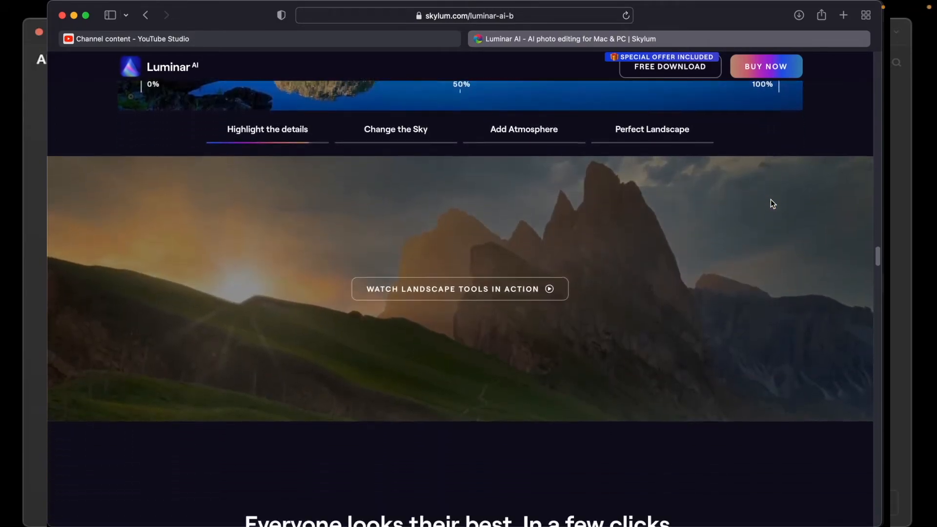
scroll(772, 200, down, 7)
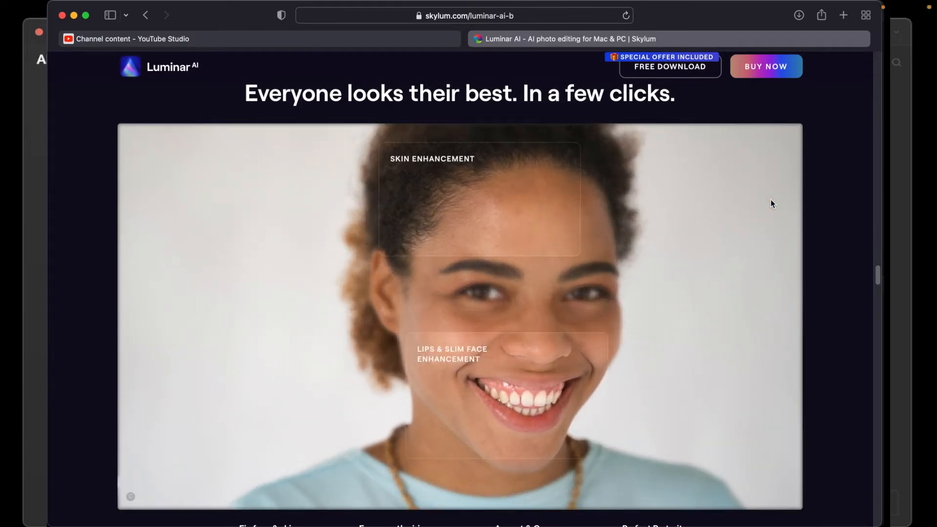
scroll(772, 204, down, 13)
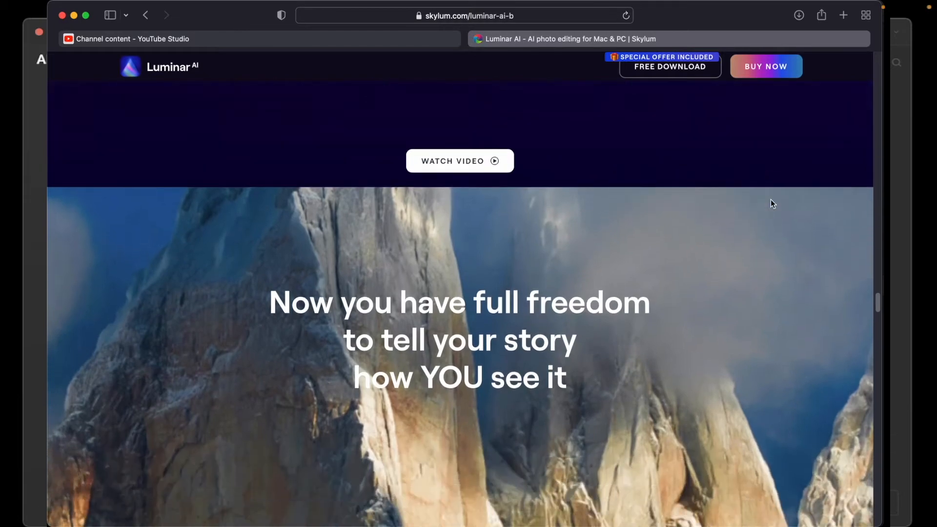
scroll(771, 204, down, 3)
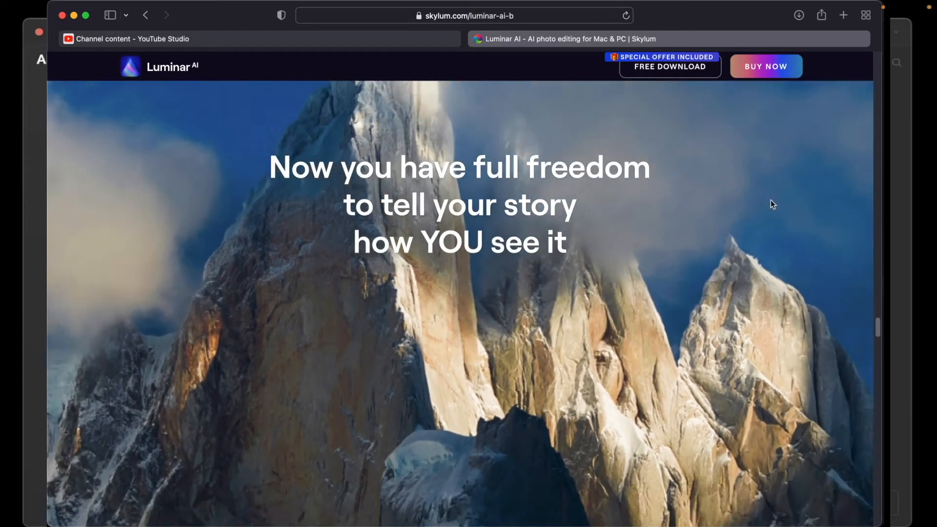
scroll(772, 204, down, 10)
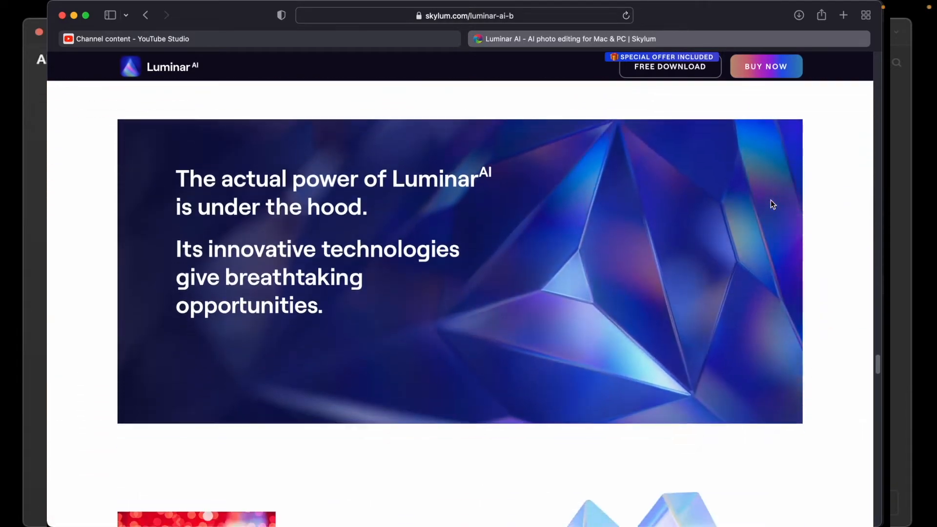
scroll(772, 204, down, 1)
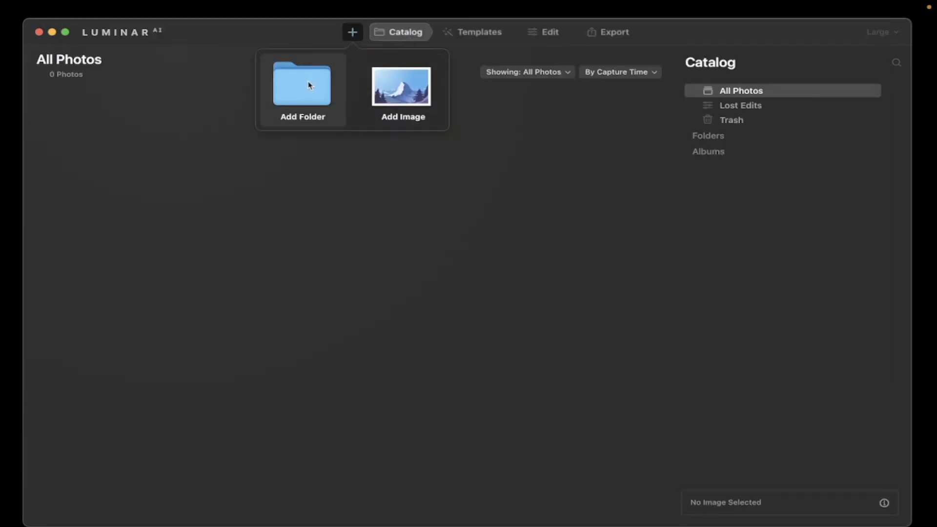
Add the folder of the photographer's photos from the Movies directory to the catalog.
click(309, 85)
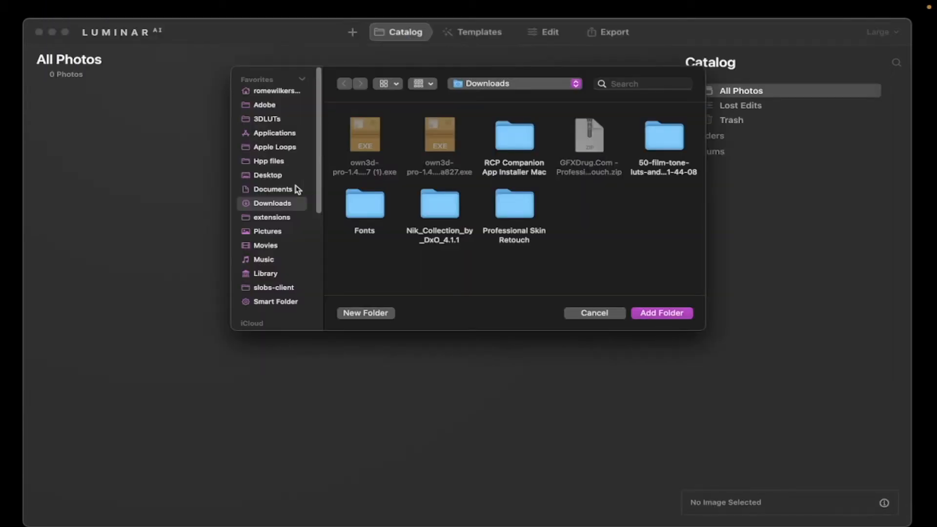
scroll(297, 189, down, 5)
click(266, 128)
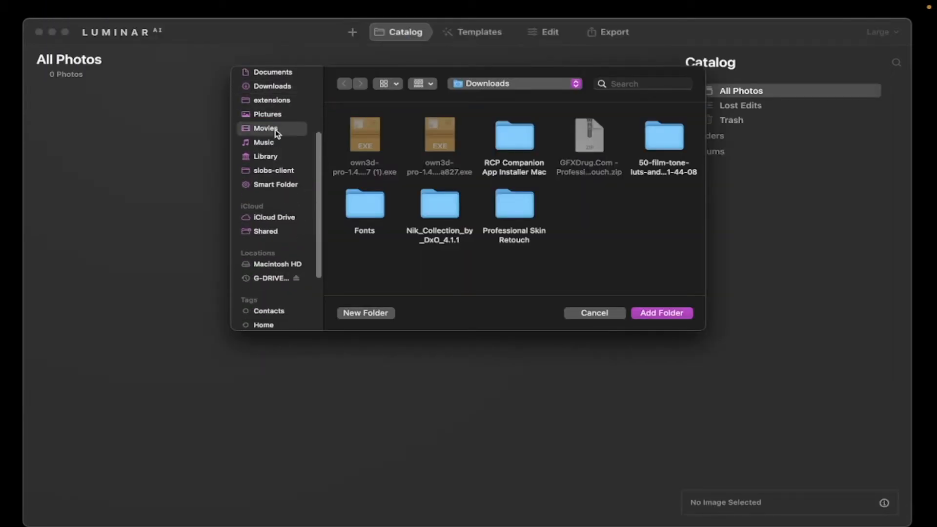
scroll(424, 176, down, 5)
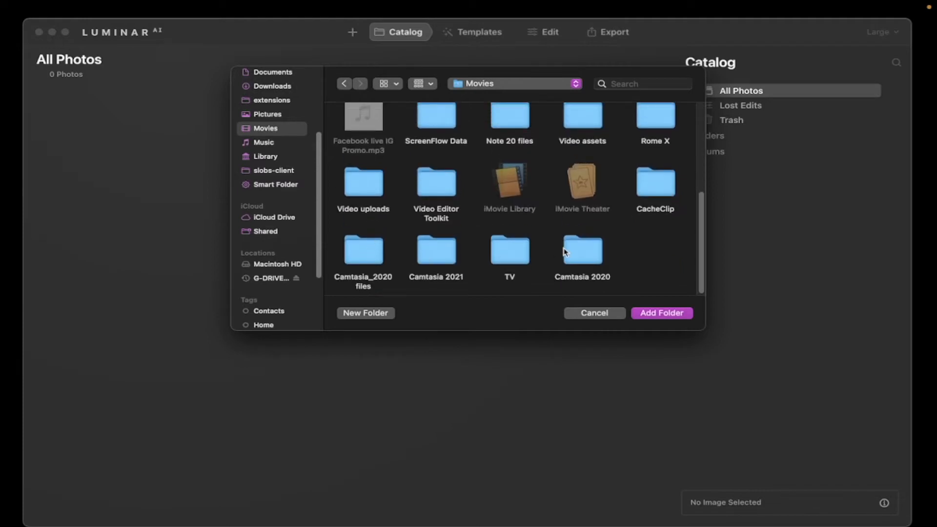
scroll(564, 251, up, 8)
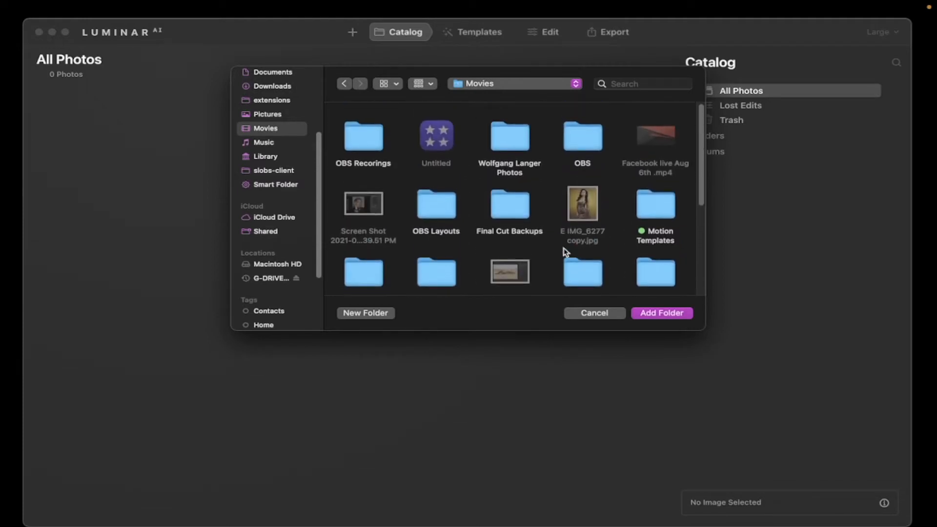
scroll(565, 252, down, 2)
scroll(564, 252, up, 2)
click(518, 148)
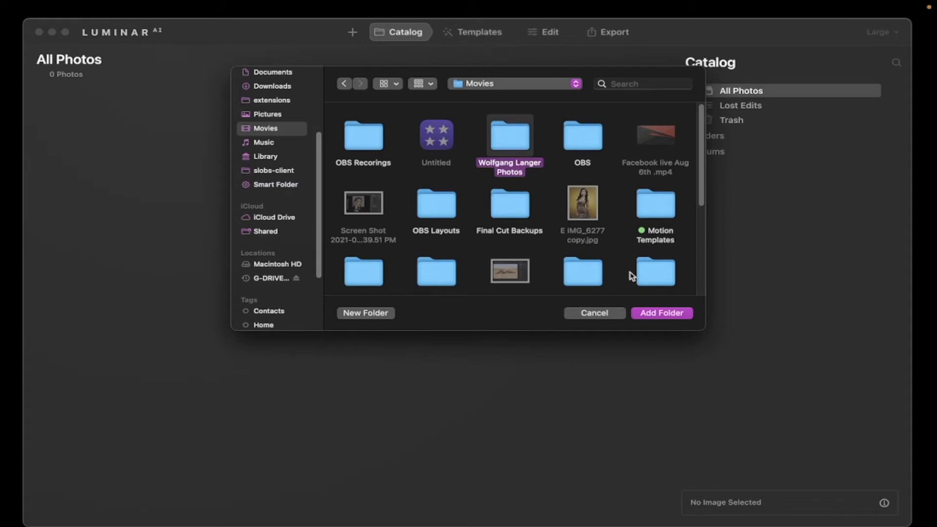
click(651, 314)
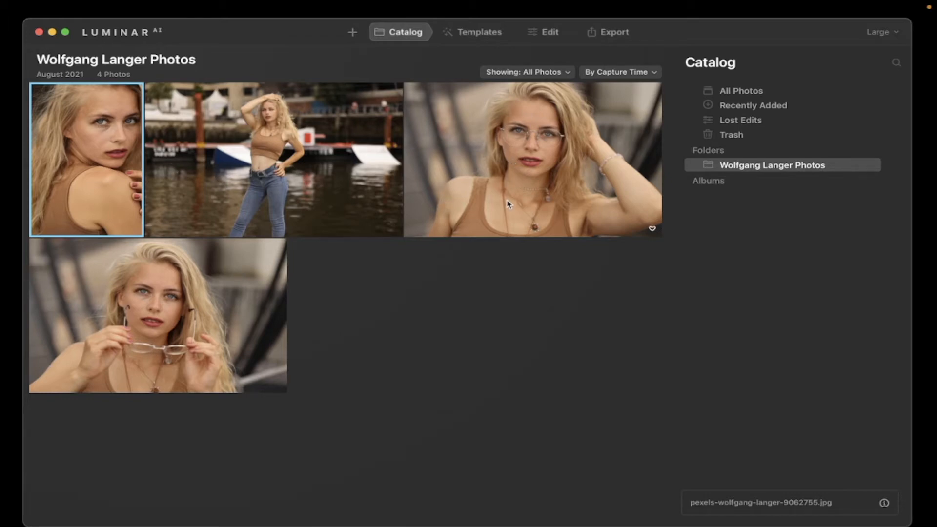
Open the catalog photo of the woman holding her glasses in front of her in the single-image view.
click(202, 285)
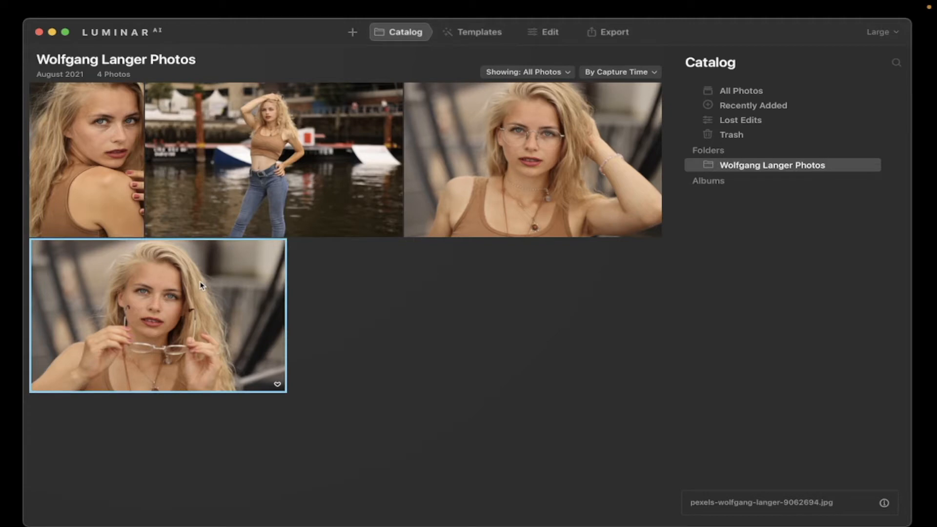
double_click(202, 285)
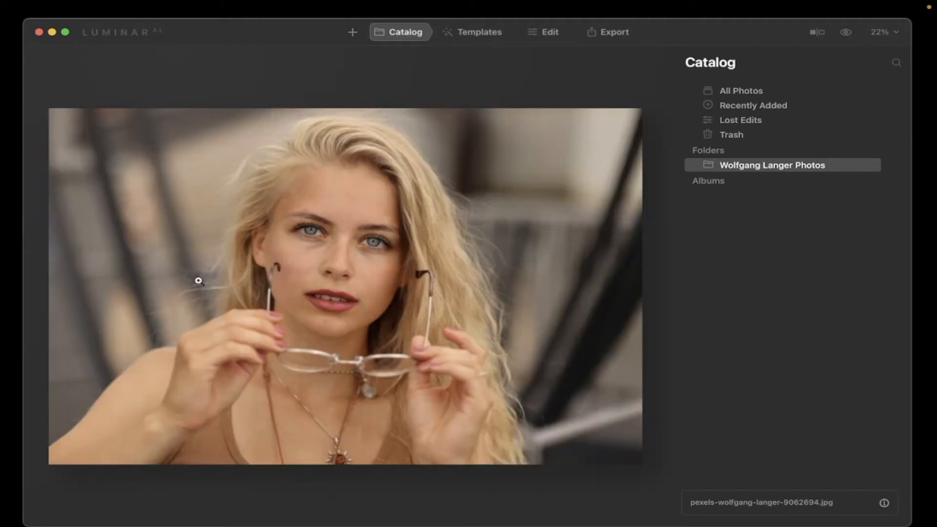
Inspect the woman's eyes and skin at 100% zoom, then return to a view of the whole portrait.
click(375, 246)
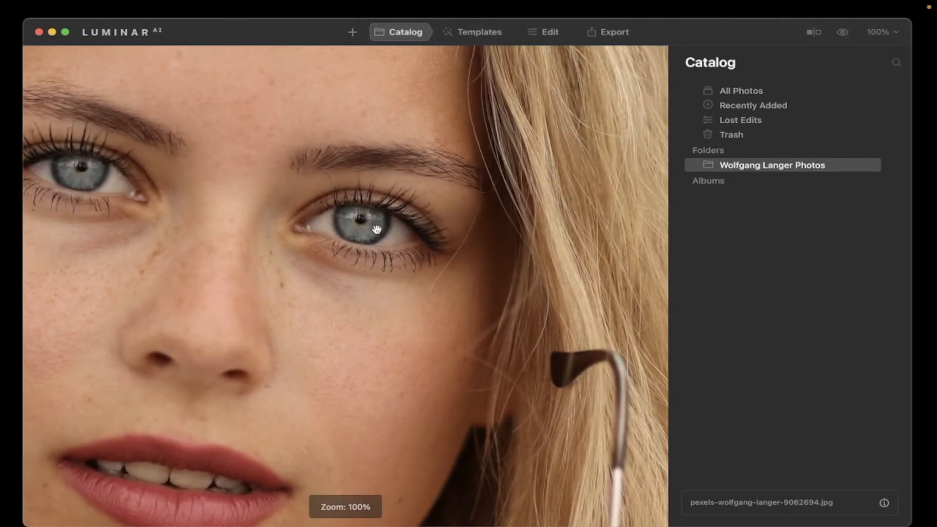
scroll(376, 229, left, 5)
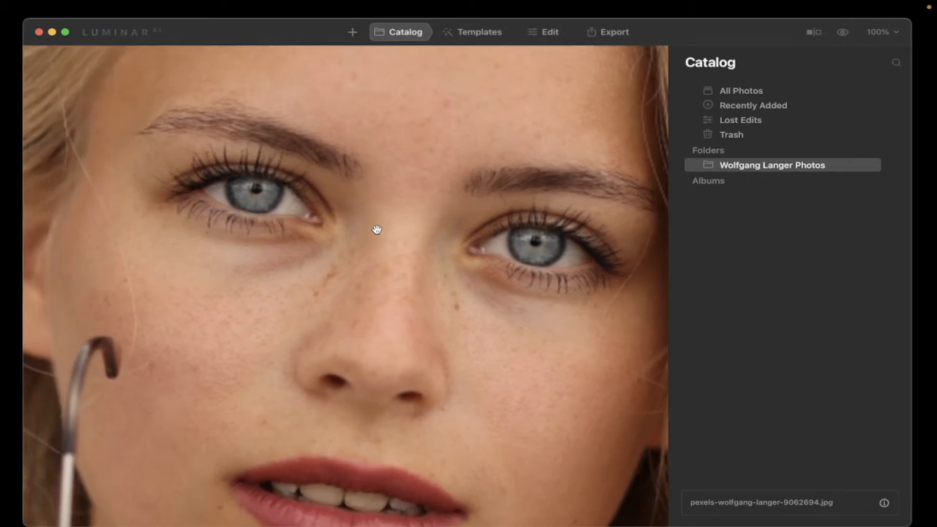
scroll(376, 230, left, 5)
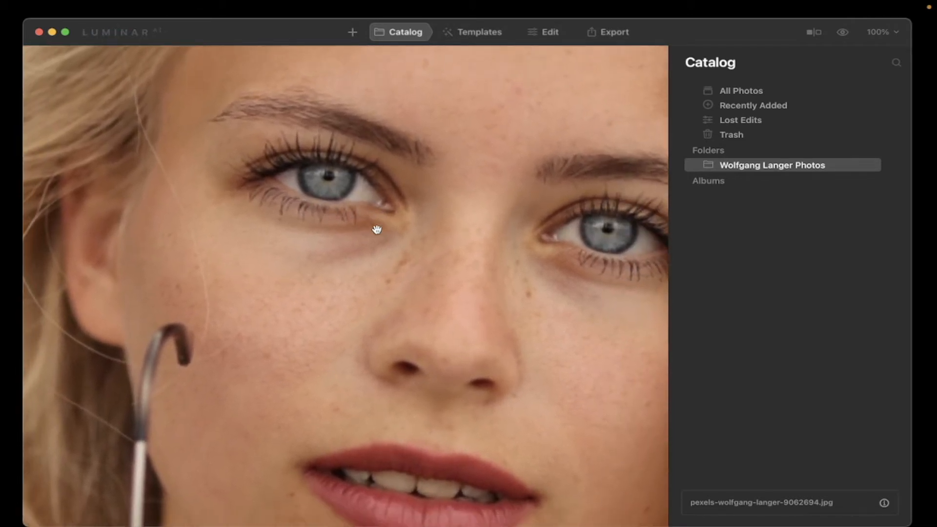
scroll(376, 229, up, 5)
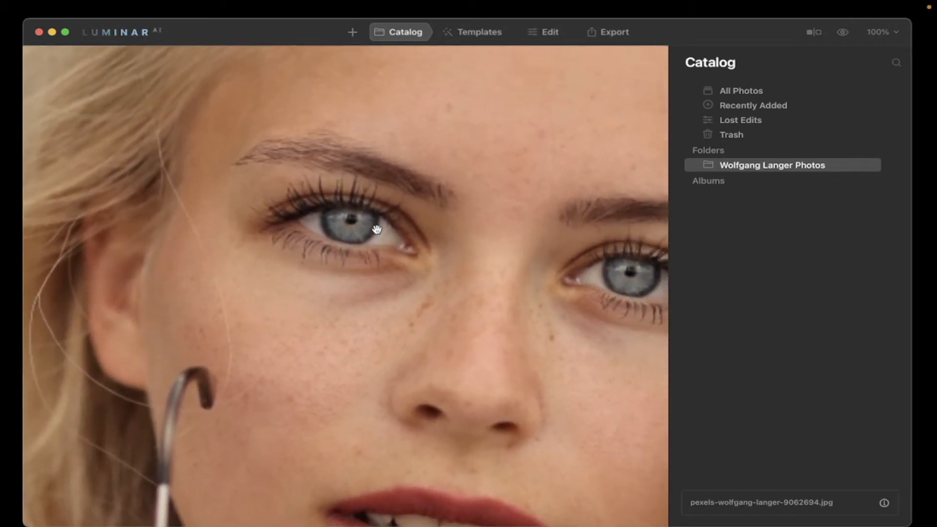
scroll(376, 229, right, 3)
scroll(376, 230, down, 5)
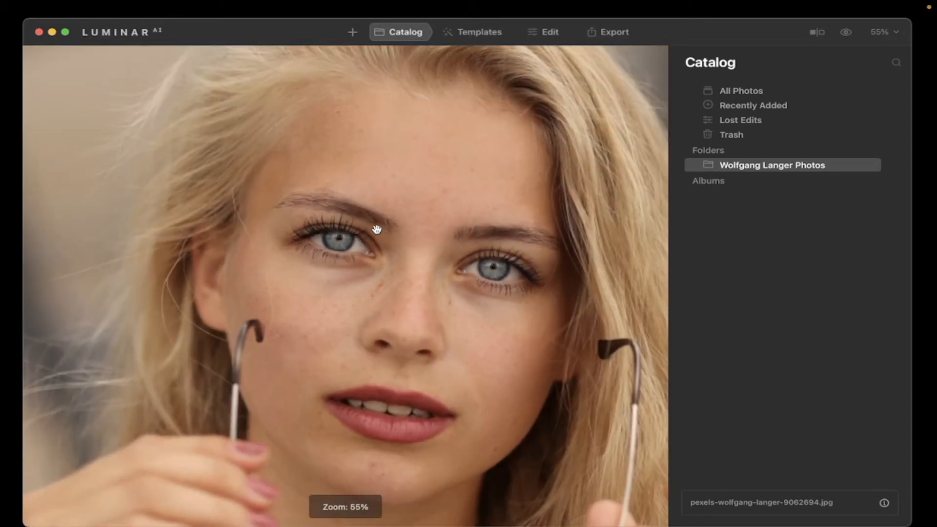
scroll(377, 229, down, 3)
scroll(376, 229, down, 2)
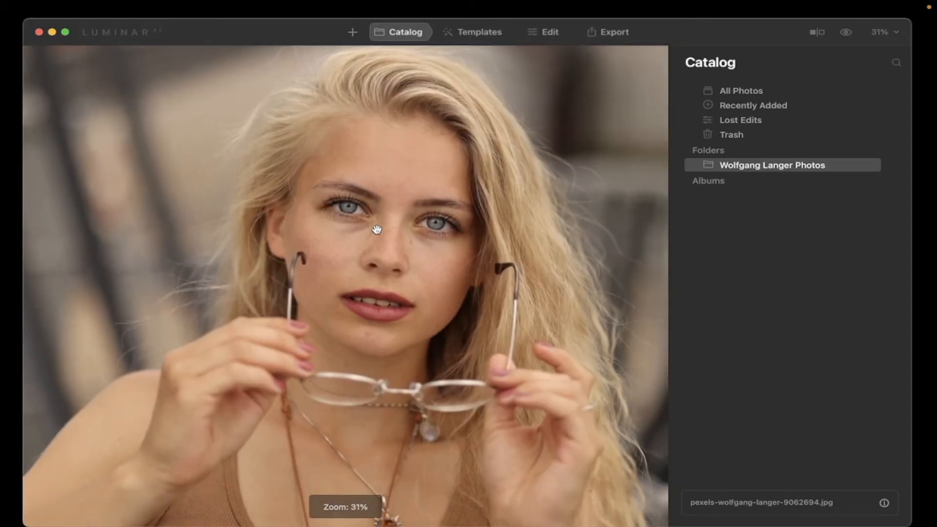
scroll(377, 229, down, 1)
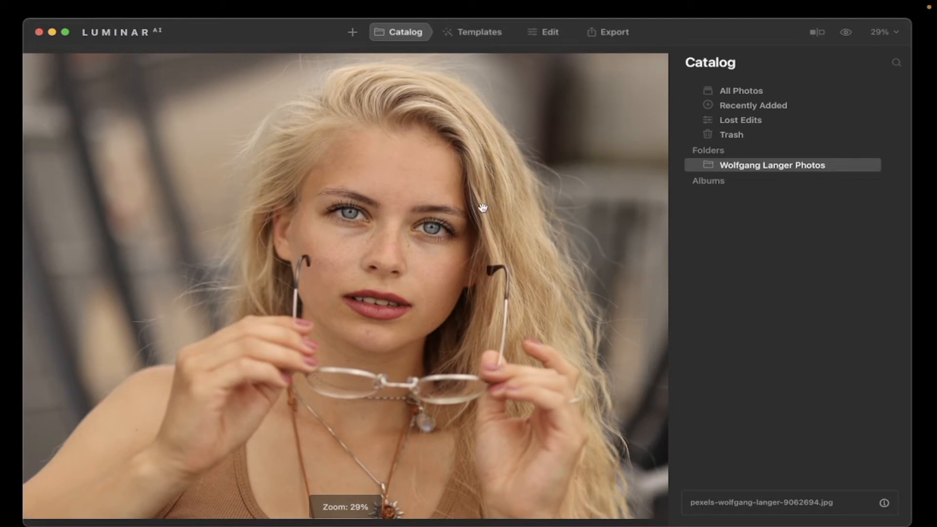
Show the templates for the open portrait and browse the collections suggested for this photo.
click(490, 34)
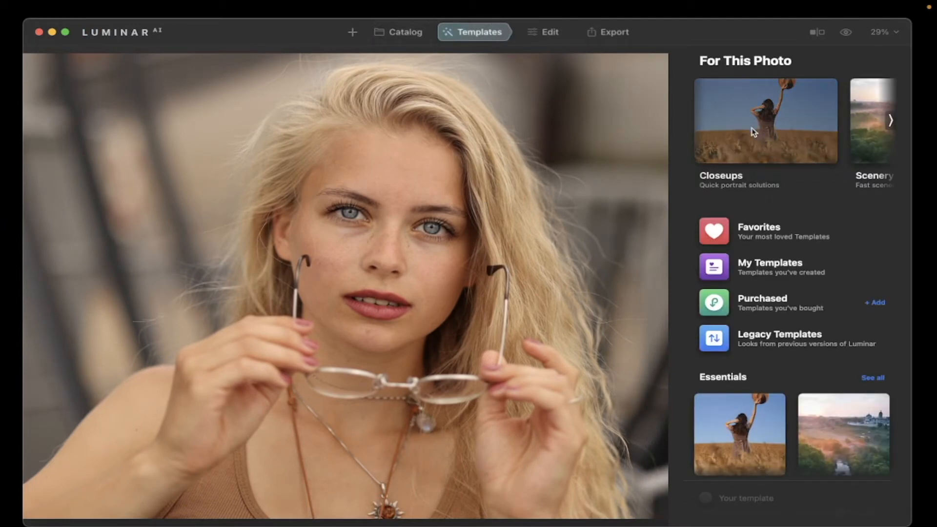
scroll(753, 132, right, 5)
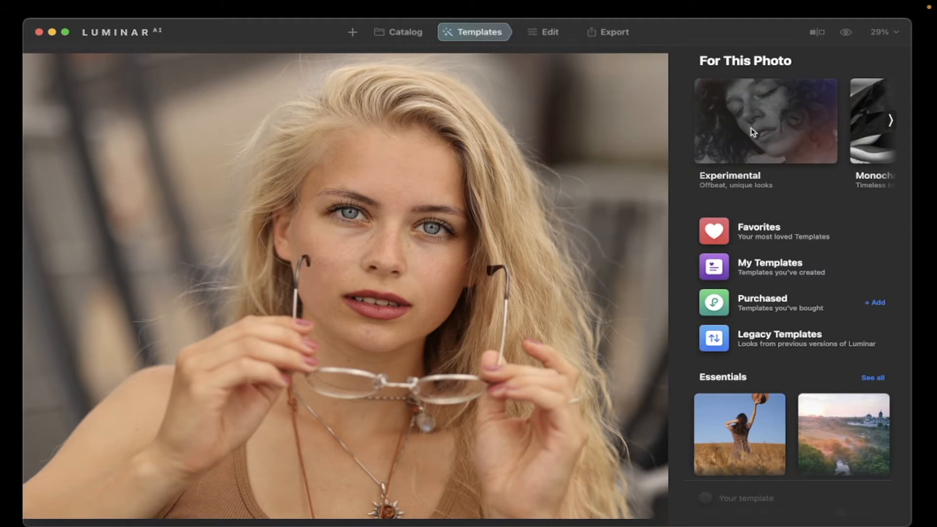
scroll(753, 132, right, 10)
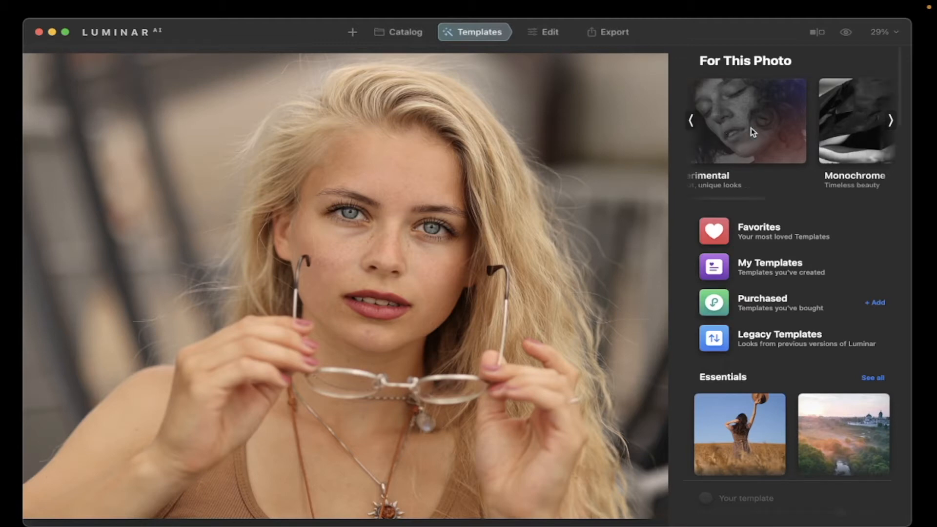
scroll(753, 131, left, 10)
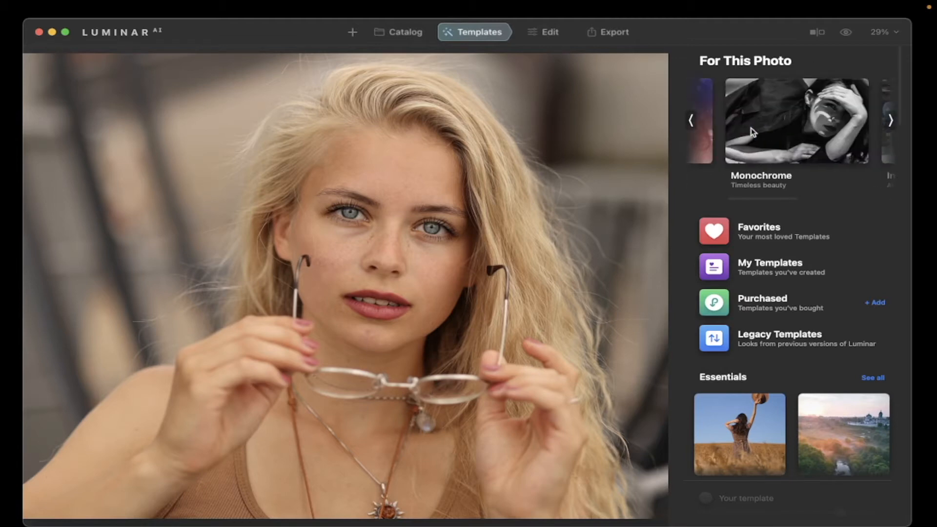
scroll(765, 131, right, 6)
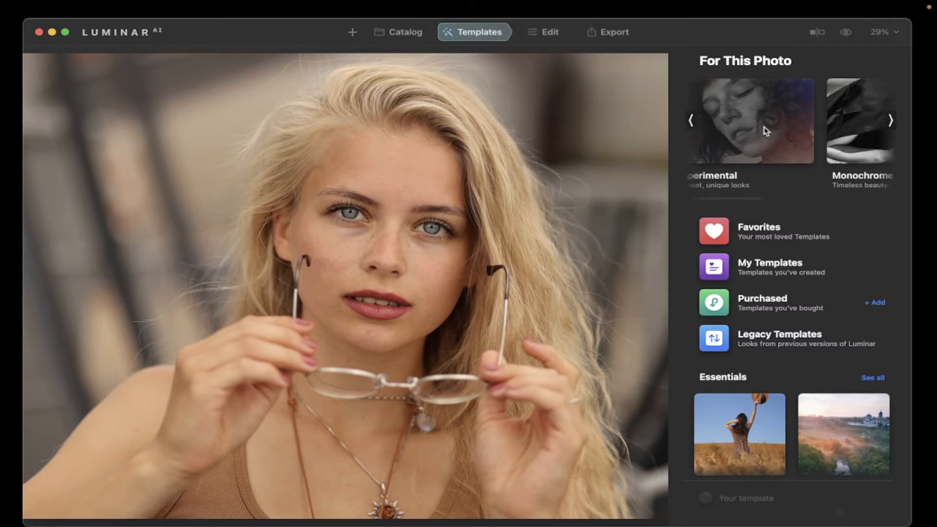
scroll(765, 131, right, 1)
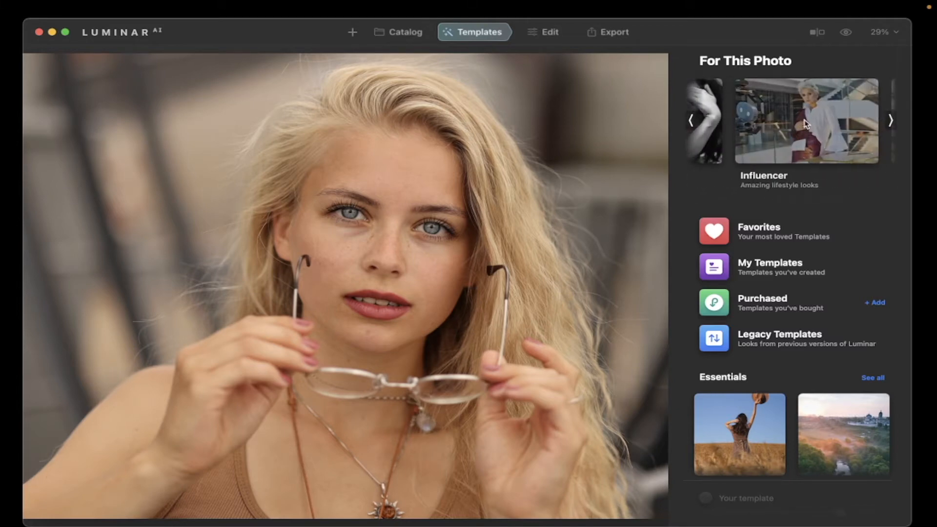
Apply the Flawless template from the Essence collection to the portrait.
scroll(806, 124, right, 3)
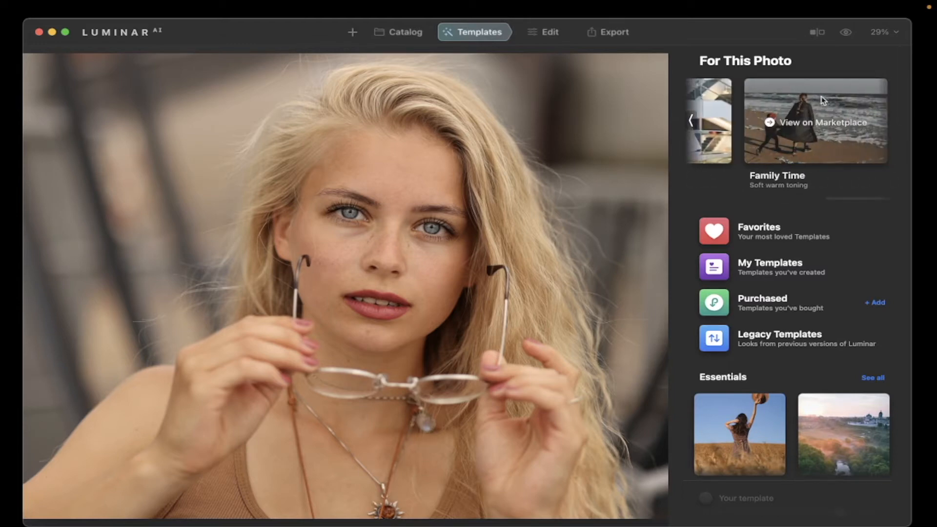
scroll(823, 100, left, 10)
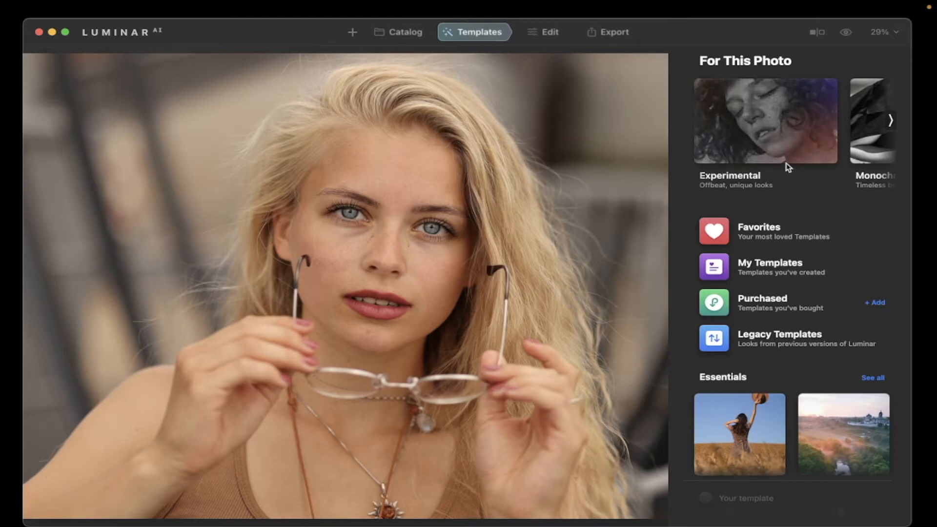
scroll(786, 163, down, 10)
scroll(787, 158, down, 10)
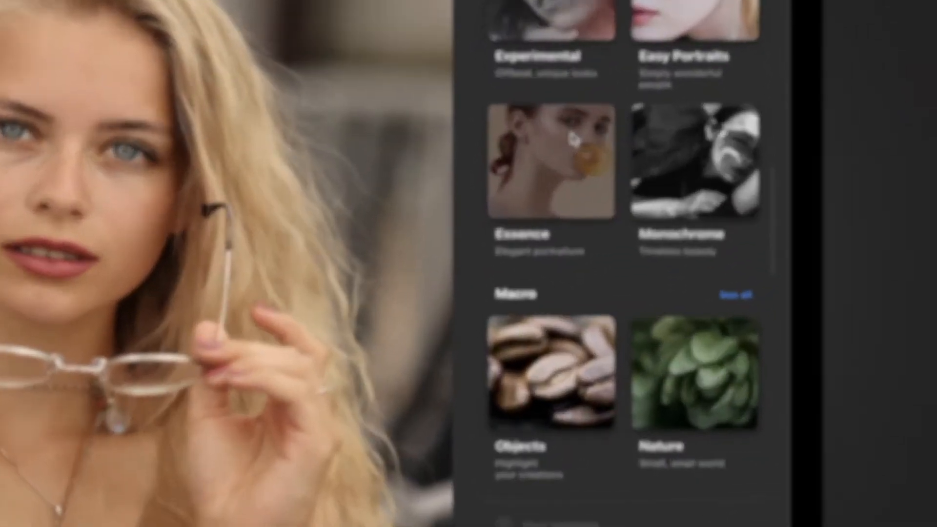
click(573, 139)
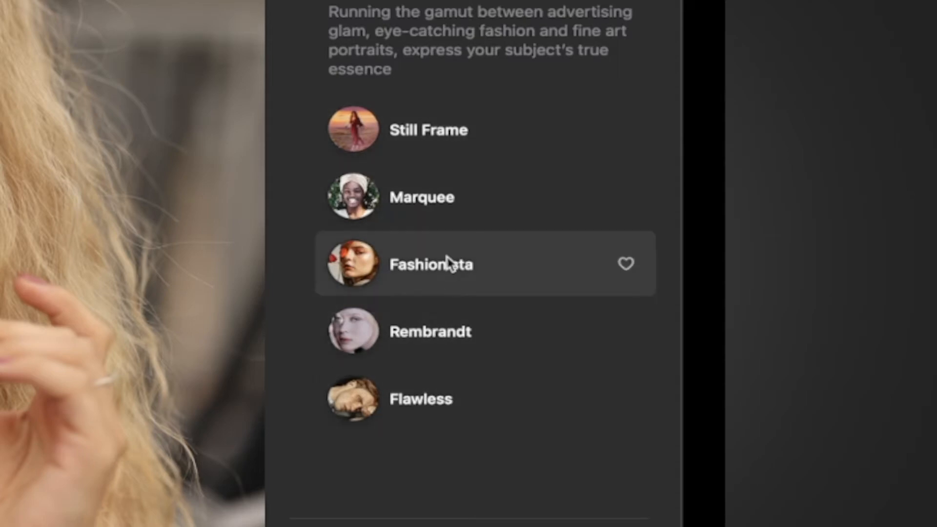
click(365, 404)
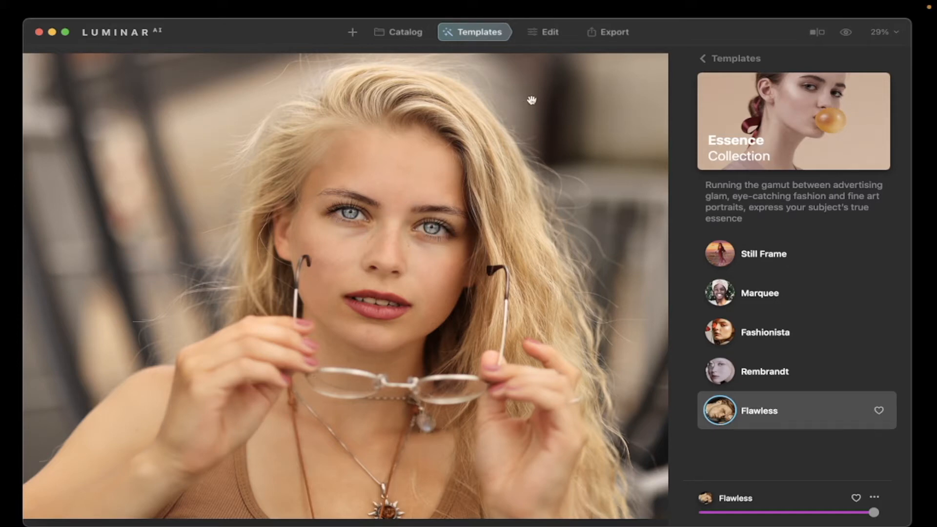
Switch to the editing tools and examine which Essentials, Creative and Portrait tools the template uses.
click(551, 34)
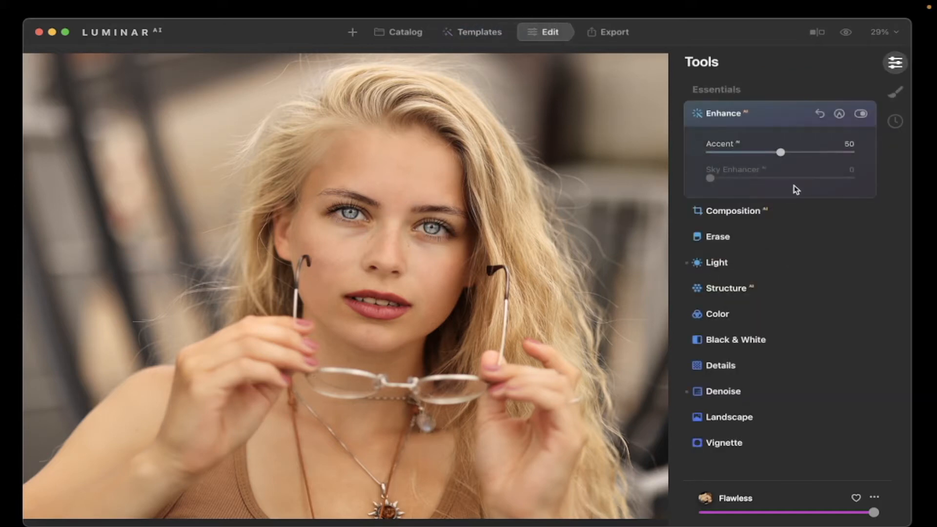
scroll(781, 205, down, 2)
scroll(782, 207, up, 2)
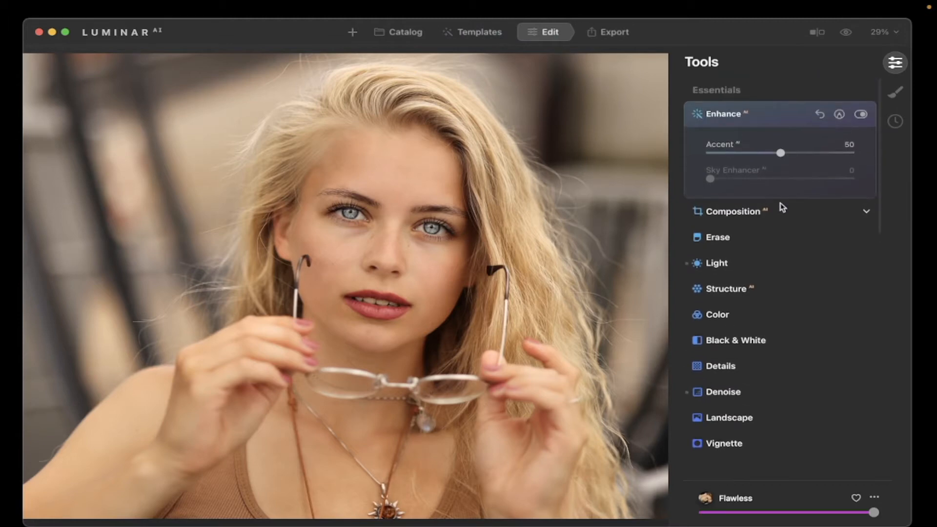
scroll(782, 207, down, 3)
scroll(782, 207, up, 3)
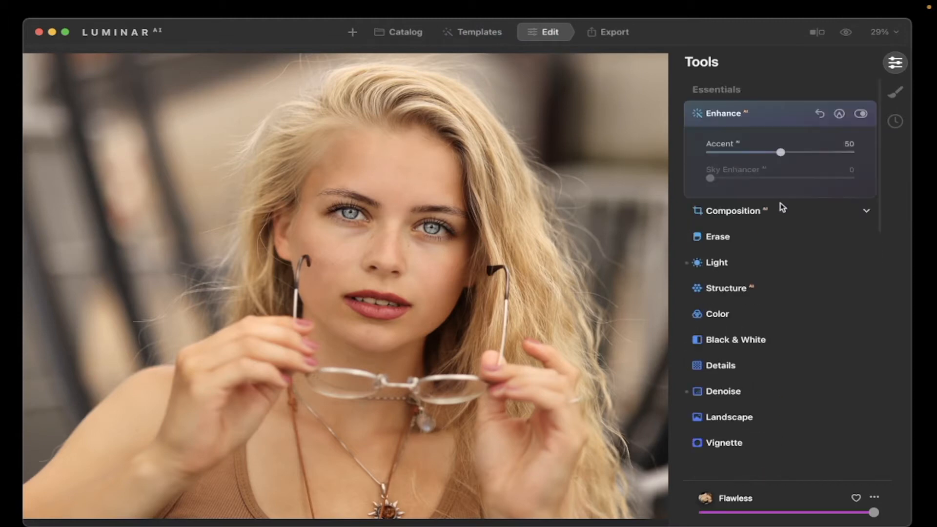
scroll(781, 207, down, 3)
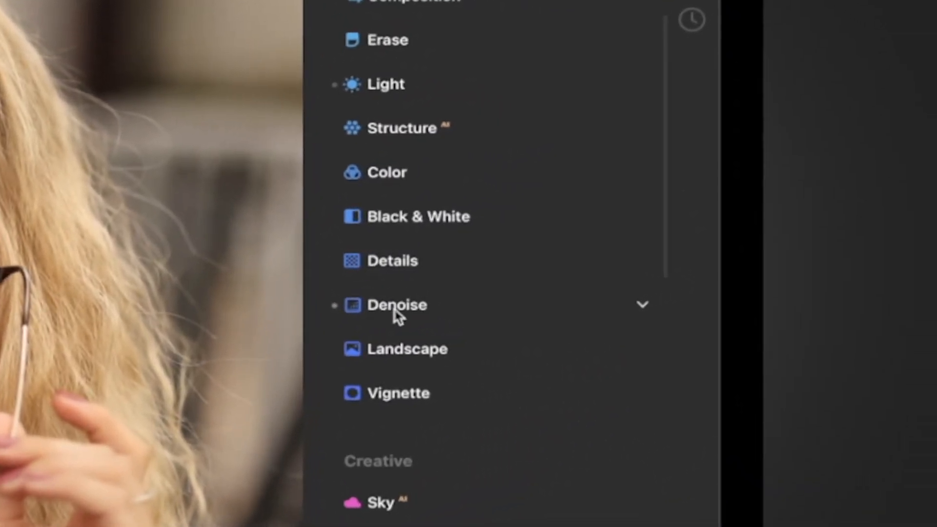
scroll(434, 317, down, 5)
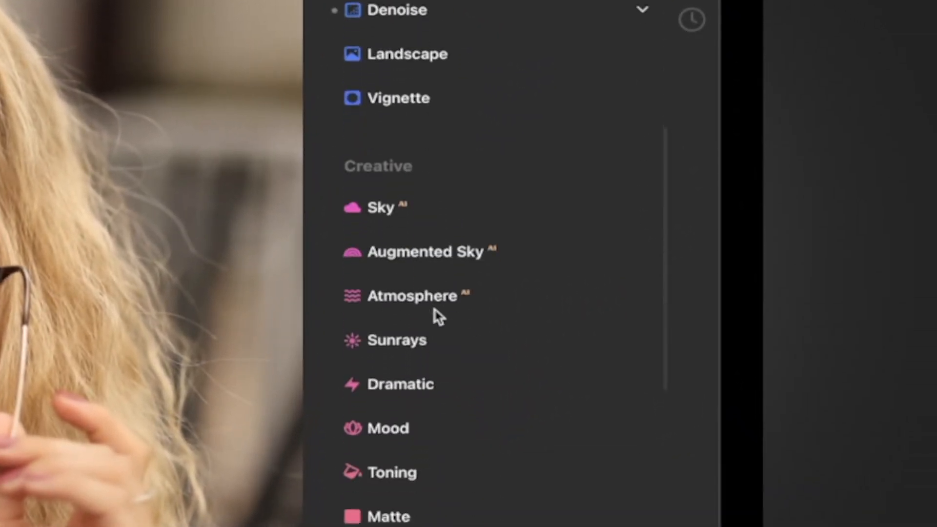
scroll(437, 317, down, 10)
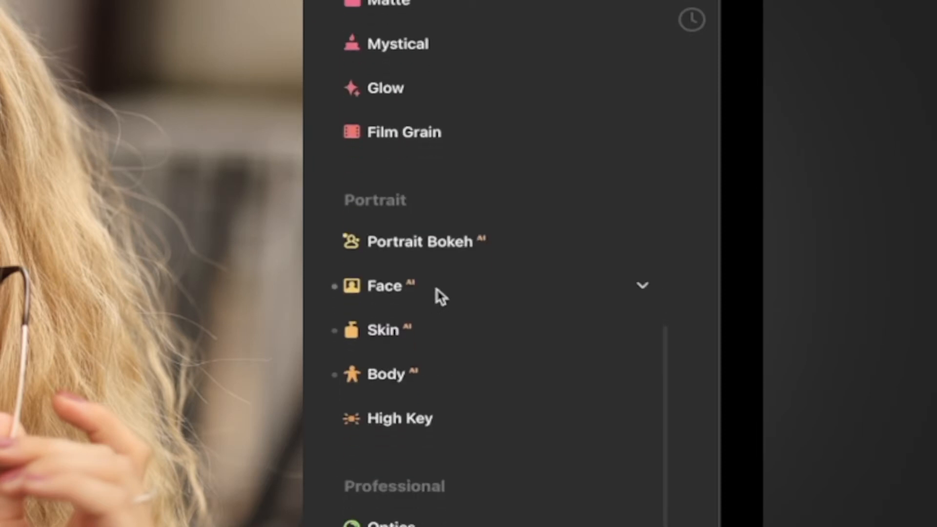
Review the template's Face AI settings, including Face Light, Slim Face and the Eyes adjustments.
click(440, 295)
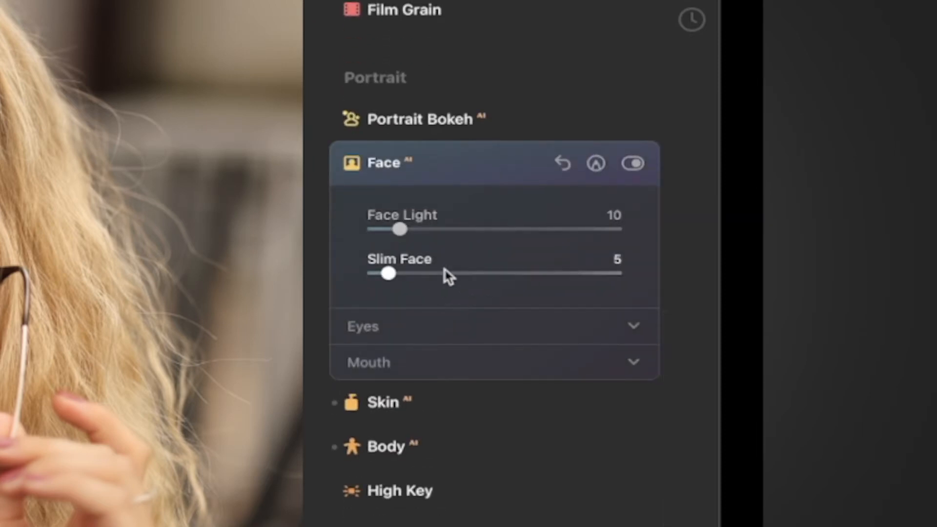
click(442, 329)
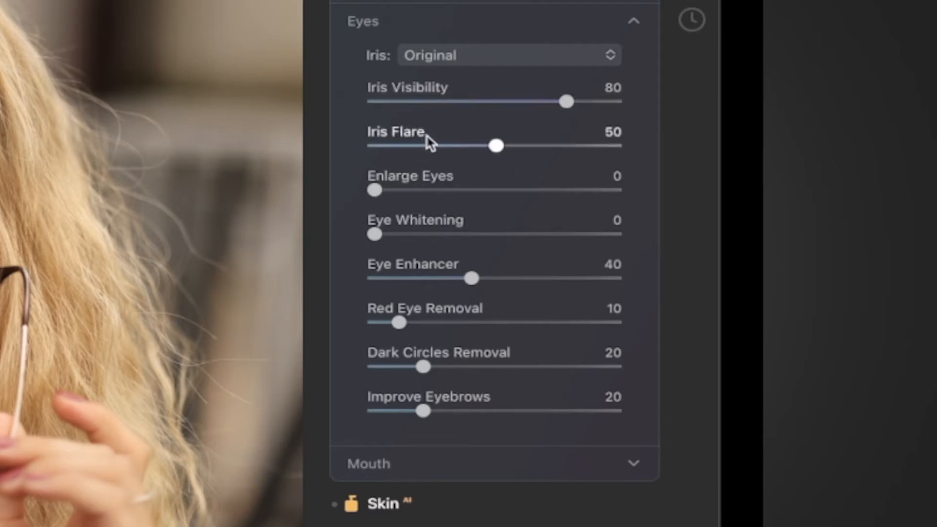
scroll(447, 149, down, 5)
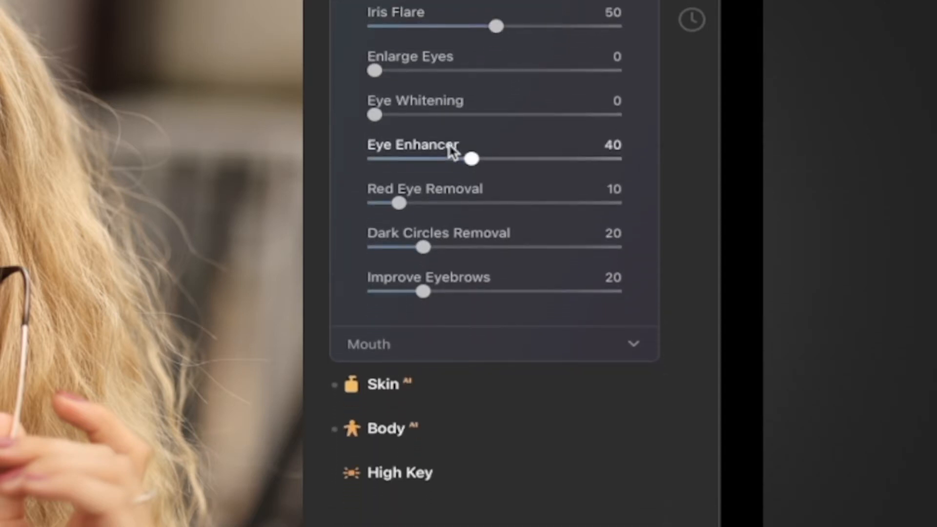
scroll(451, 149, down, 3)
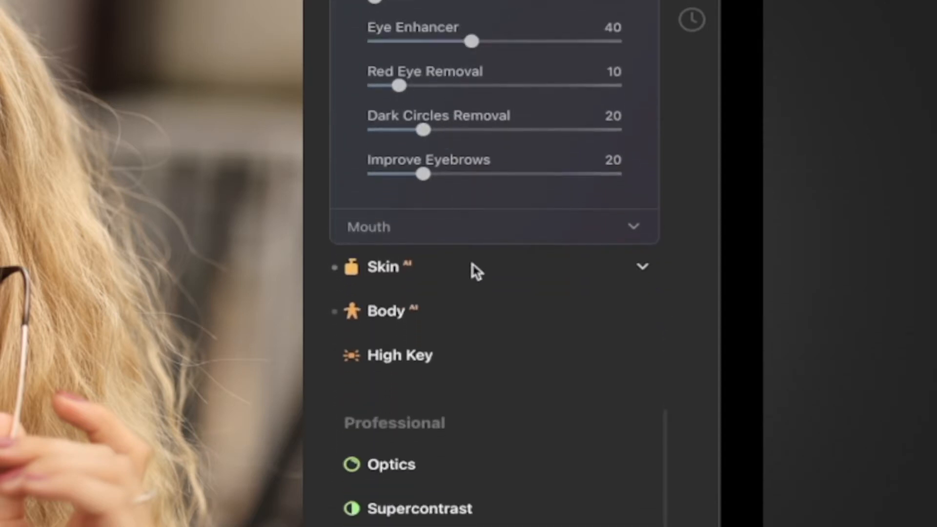
Enable Skin Defects Removal in Skin AI and inspect the portrait's skin up close.
click(471, 268)
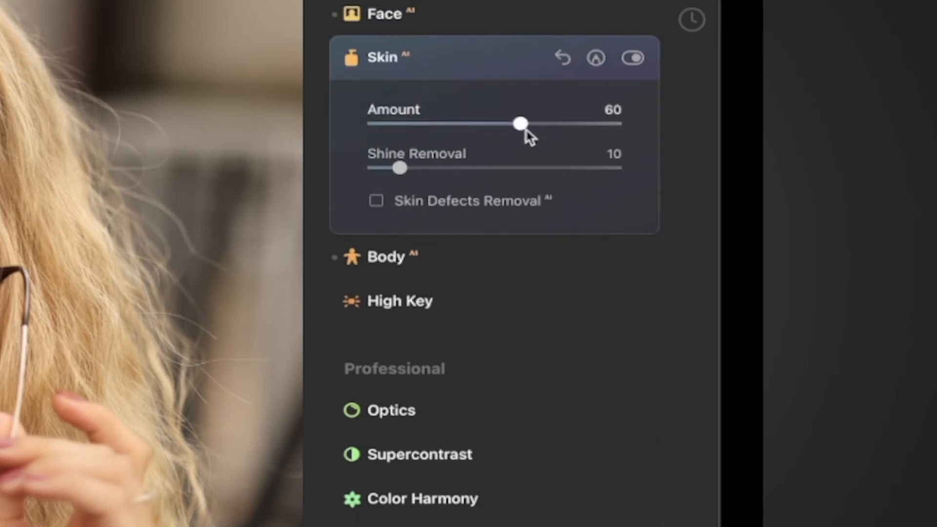
click(379, 203)
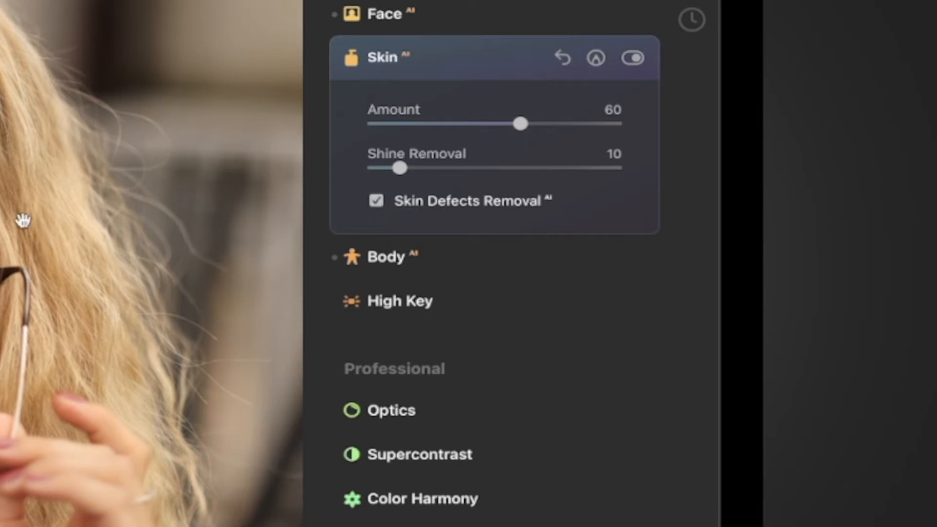
scroll(151, 264, down, 3)
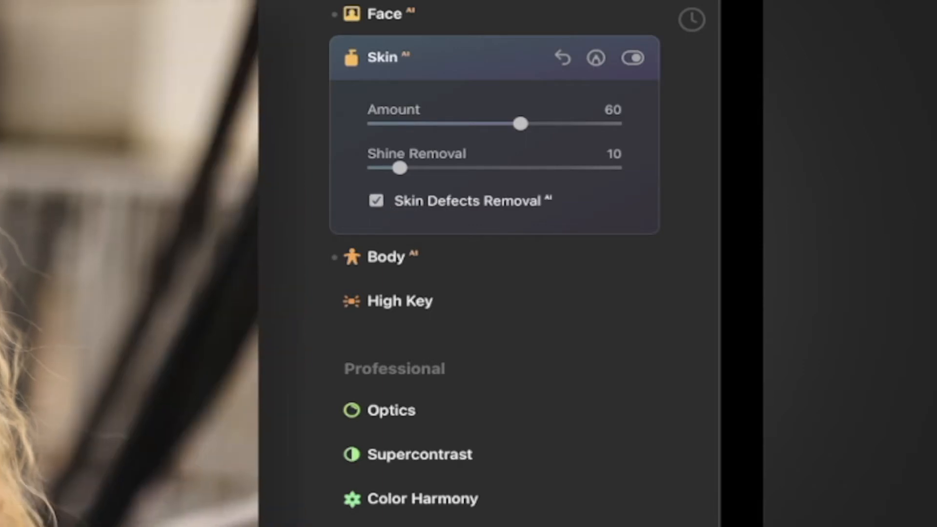
scroll(151, 264, up, 5)
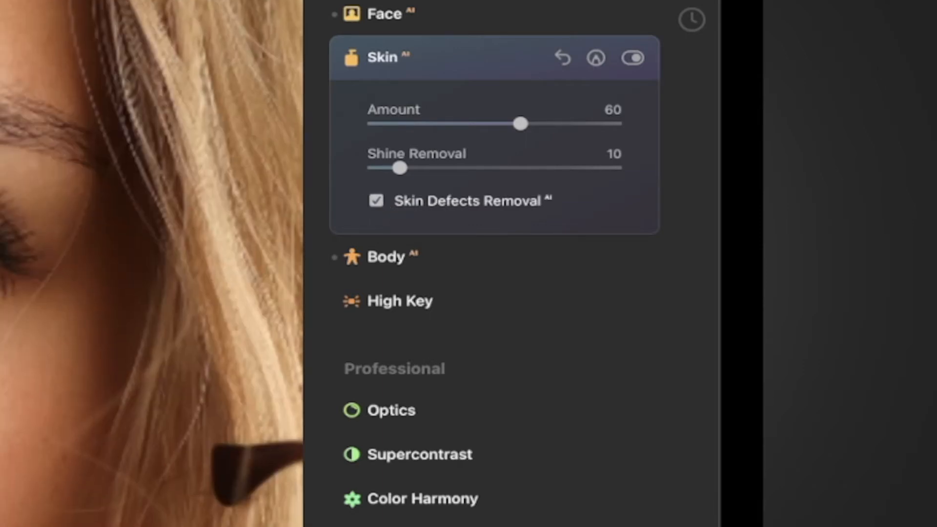
Review the Shape and Abdomen settings in Body AI, then collapse the tool.
click(443, 265)
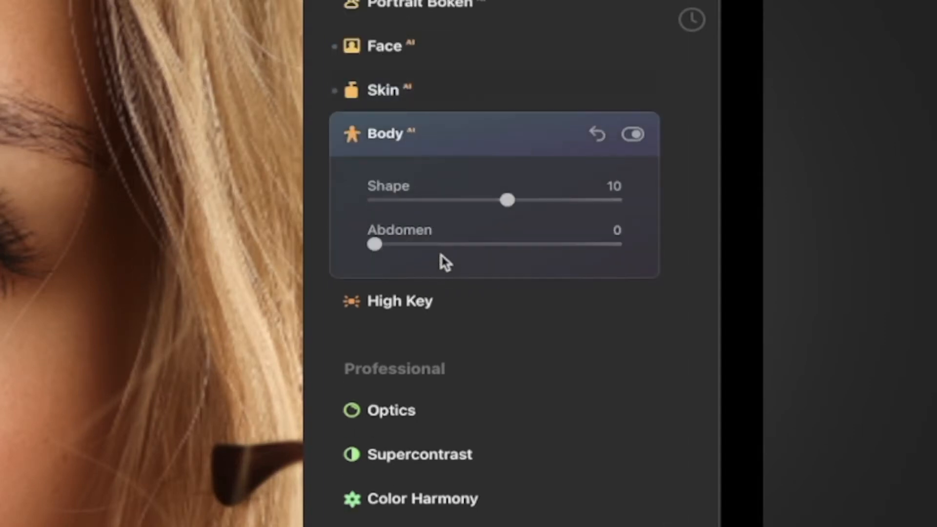
scroll(151, 263, down, 5)
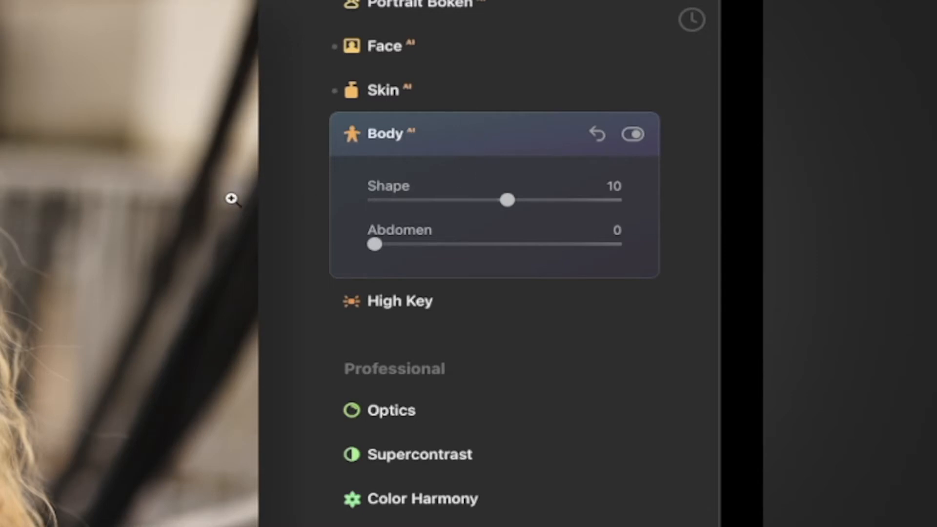
click(497, 132)
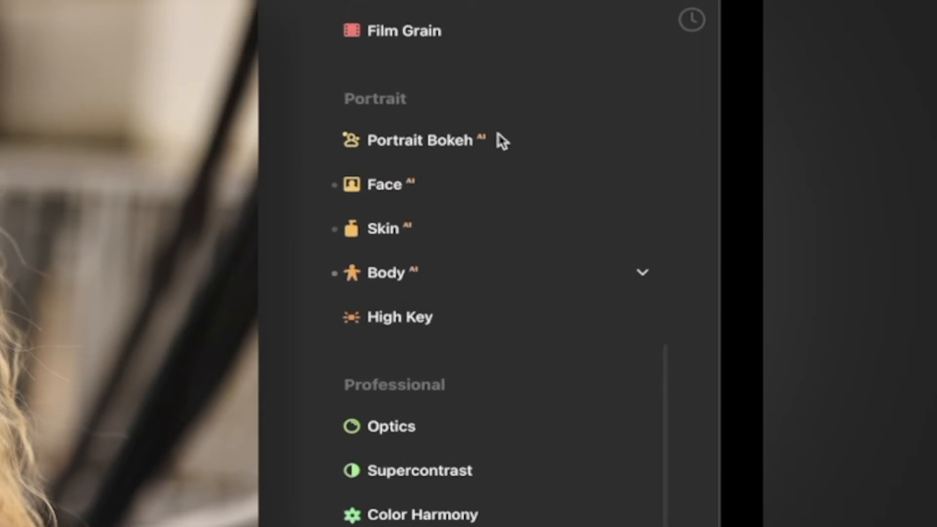
Reset the Light adjustments that the template applied to the portrait and collapse the tool.
scroll(501, 142, up, 5)
scroll(501, 142, up, 13)
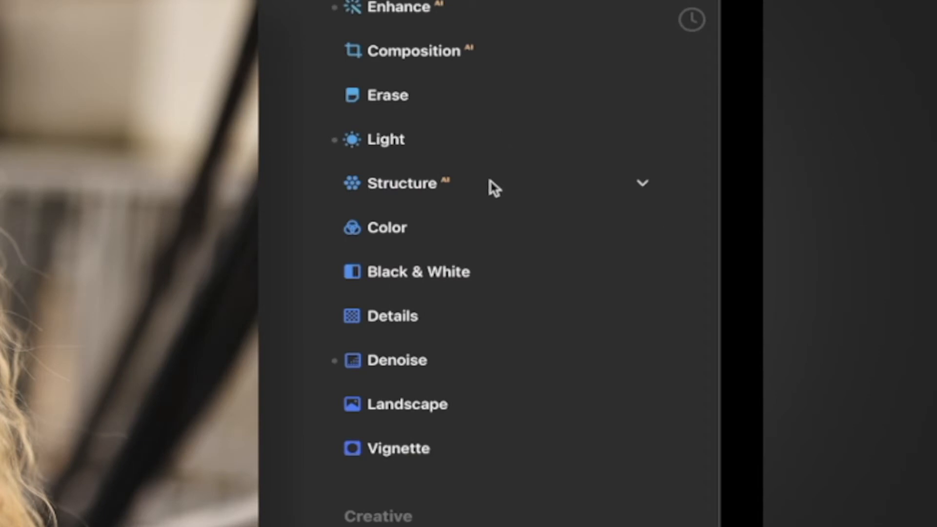
click(463, 142)
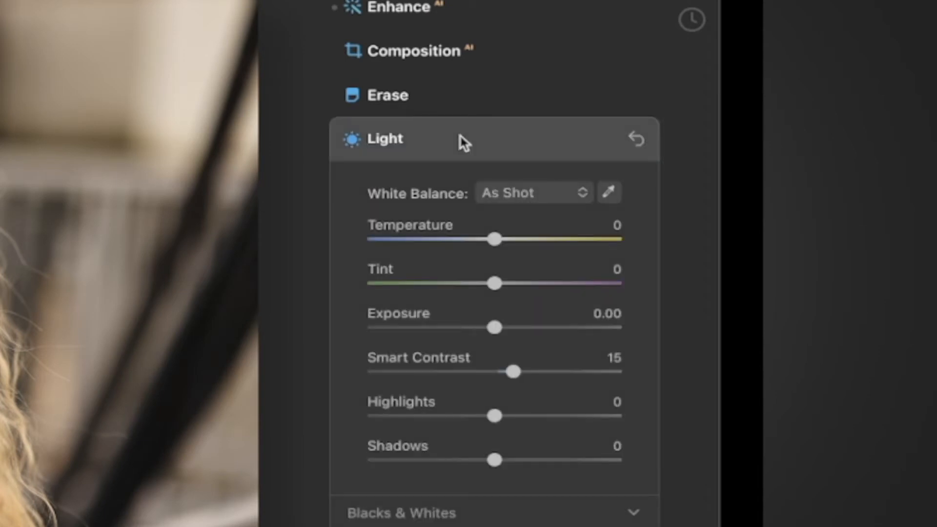
click(637, 143)
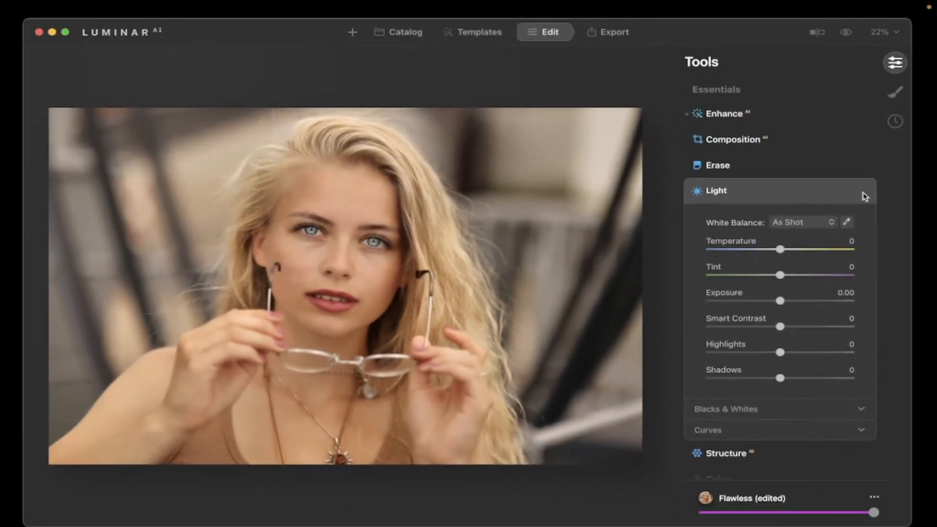
click(359, 143)
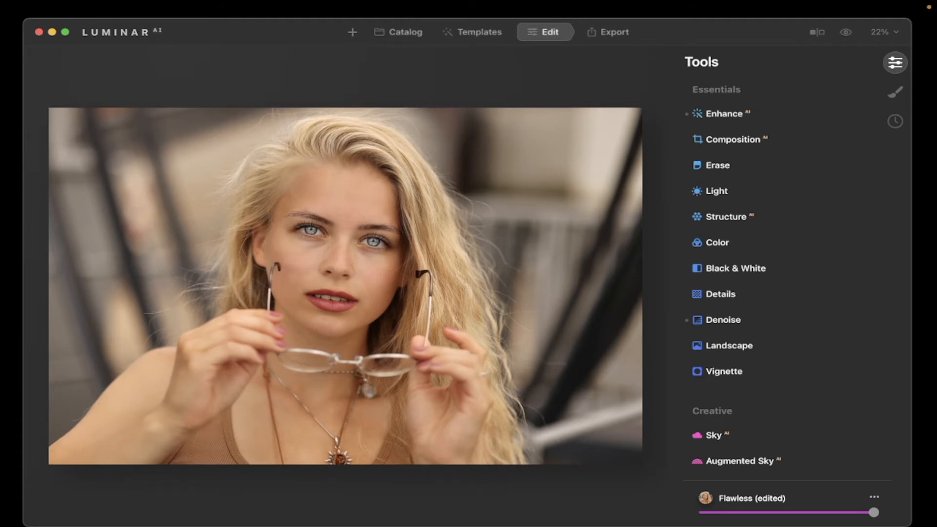
Quit the web browser that is running in the background.
mouse_move(392, 518)
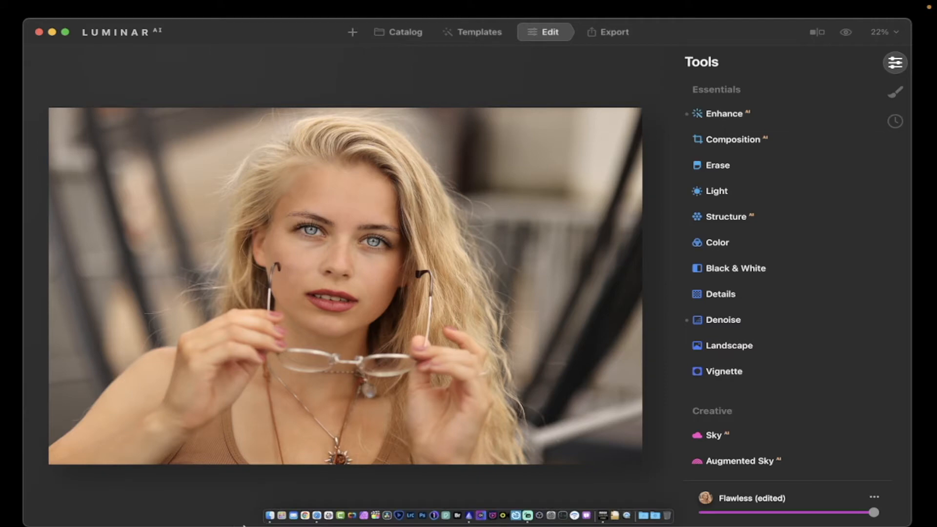
right_click(317, 512)
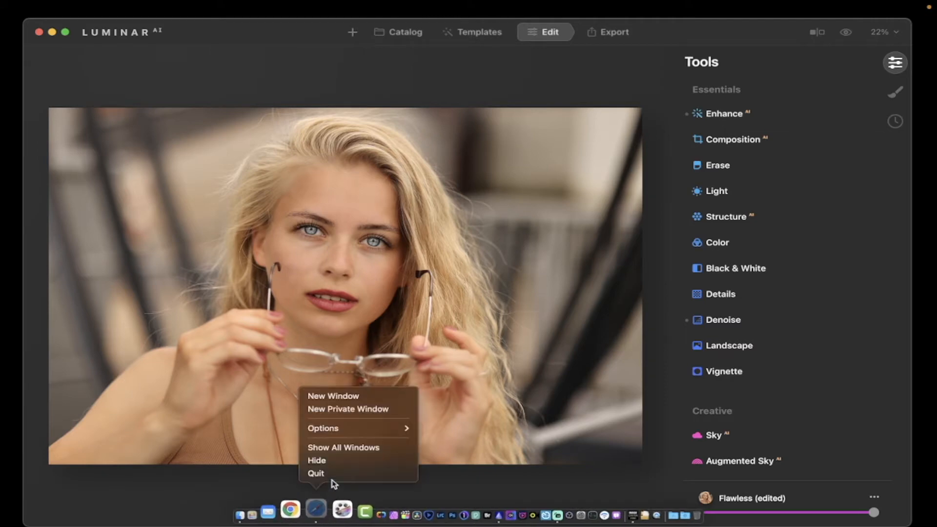
click(332, 472)
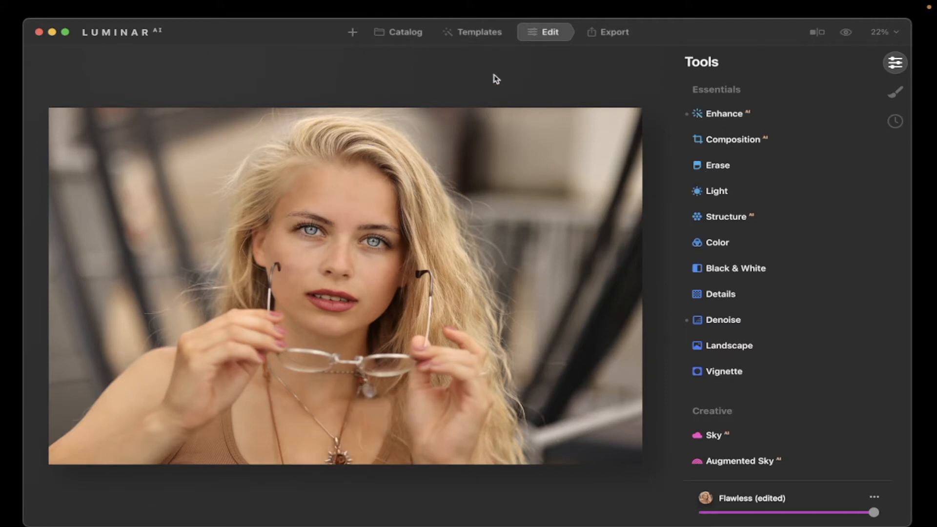
Return to the catalog and open the photo of the woman in jeans by the water in the single-image view.
click(412, 37)
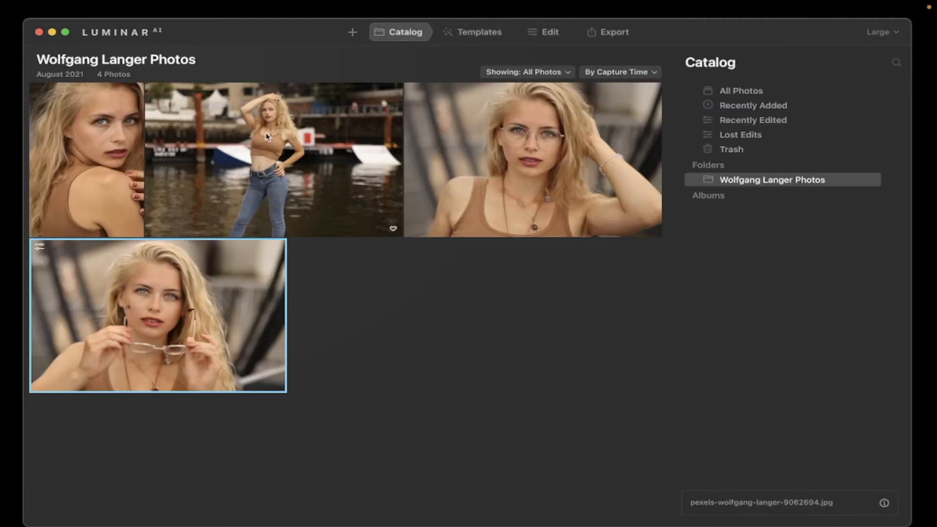
click(267, 137)
double_click(267, 137)
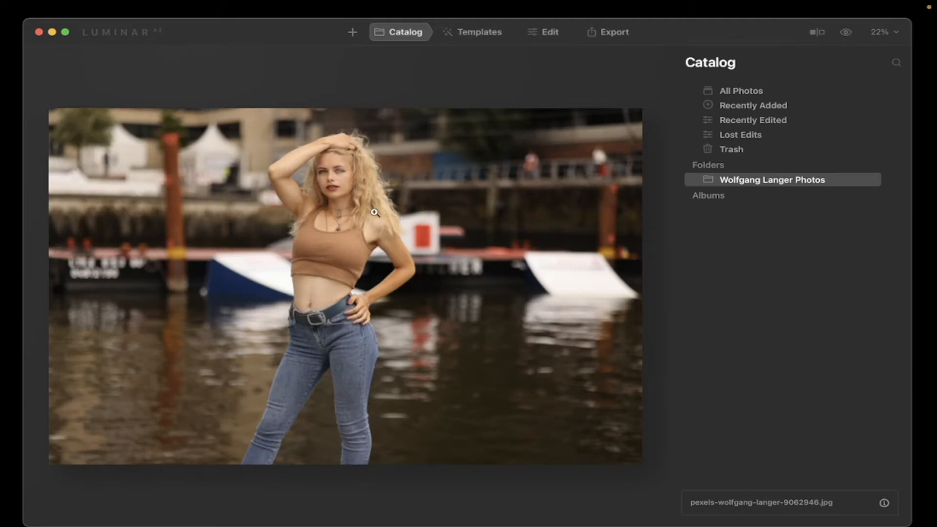
Inspect the woman's face, torso and jeans at 100% zoom.
click(351, 185)
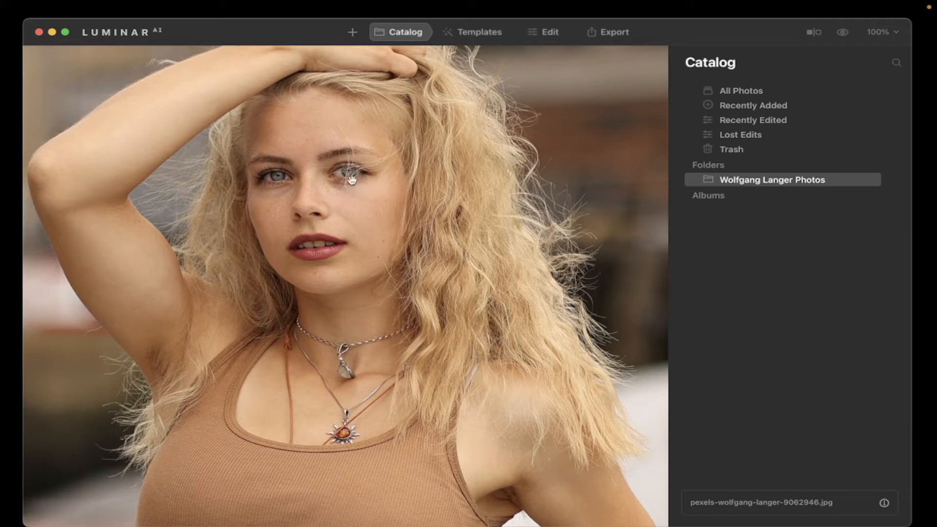
scroll(344, 205, down, 3)
scroll(344, 205, down, 10)
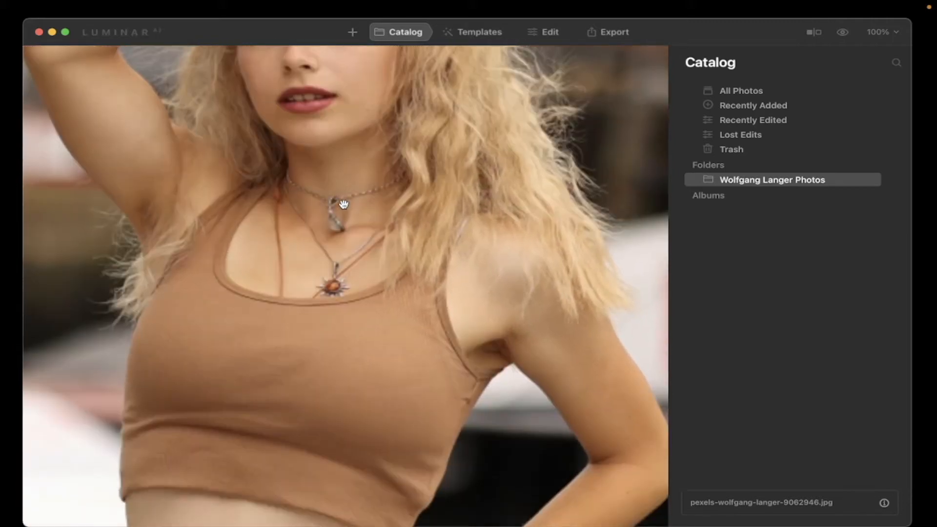
scroll(344, 205, down, 2)
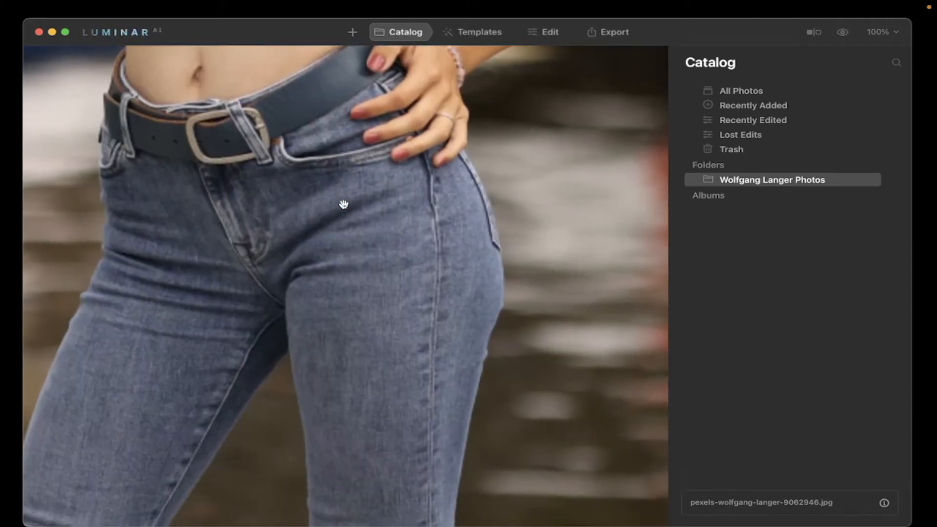
scroll(344, 205, left, 5)
scroll(344, 205, up, 10)
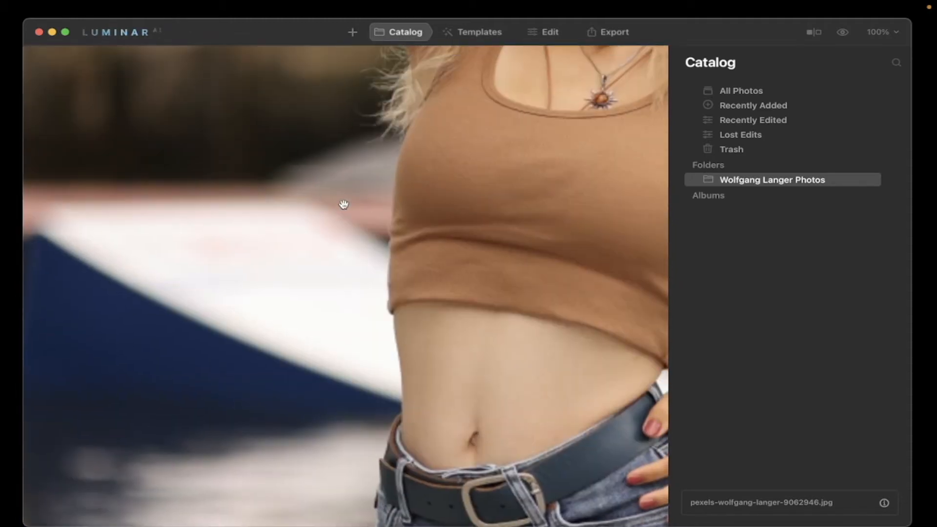
Fit the whole photo in view and apply the Flawless template from the Essence Collection.
click(344, 205)
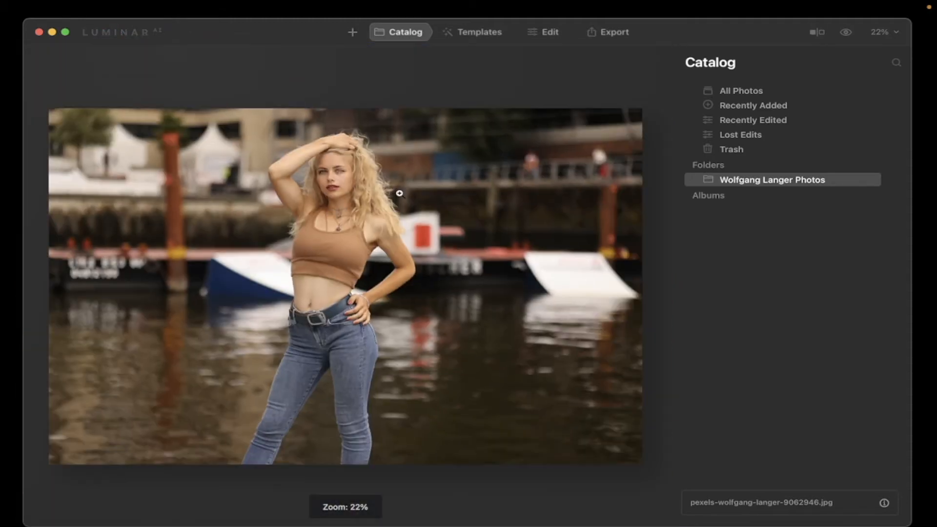
click(485, 36)
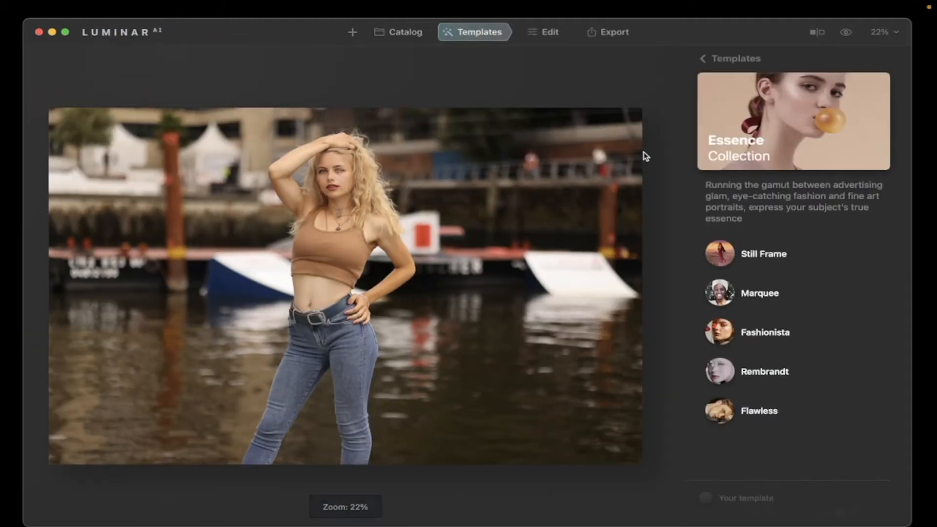
click(727, 412)
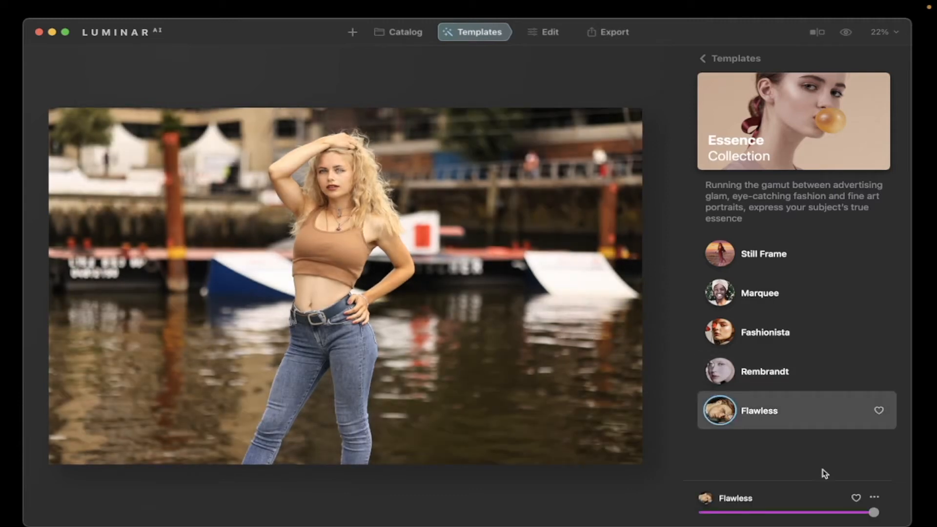
Go to the editing tools and show the Enhance AI settings that the template applied.
click(561, 33)
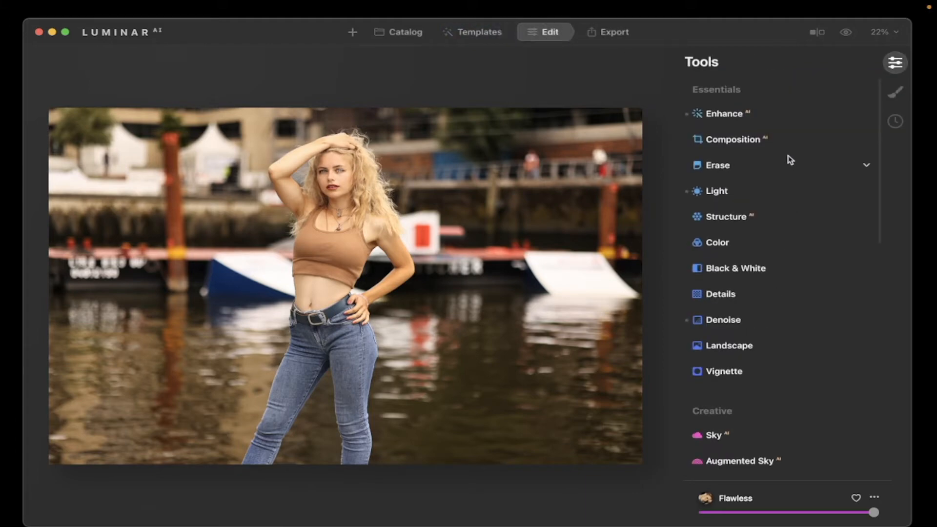
scroll(789, 159, down, 3)
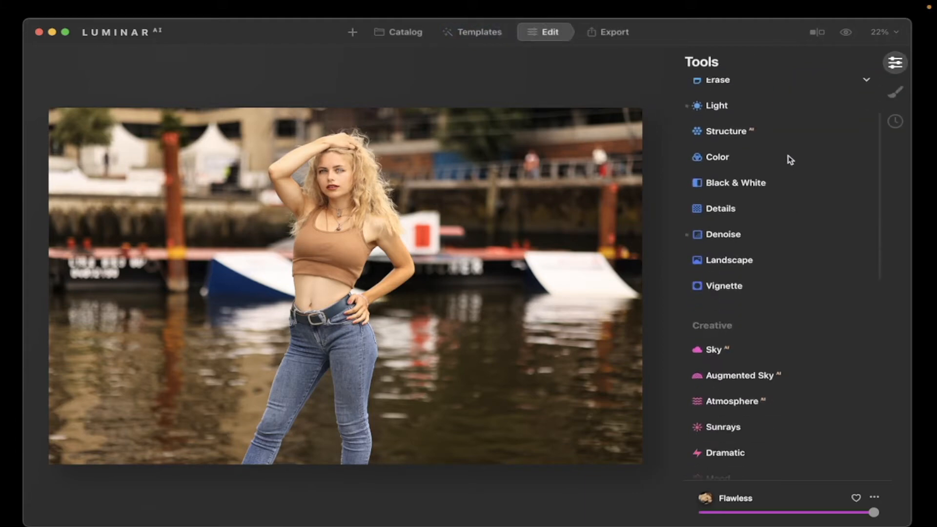
scroll(790, 159, up, 3)
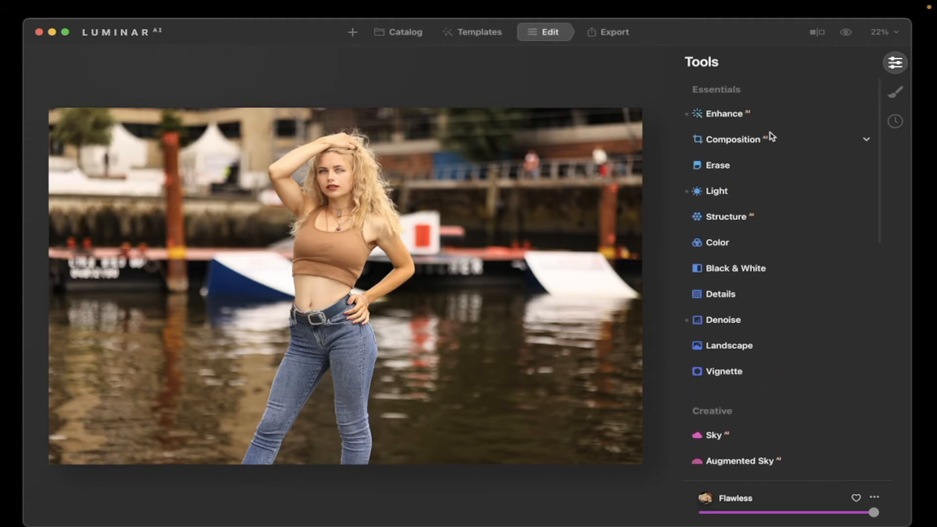
click(777, 118)
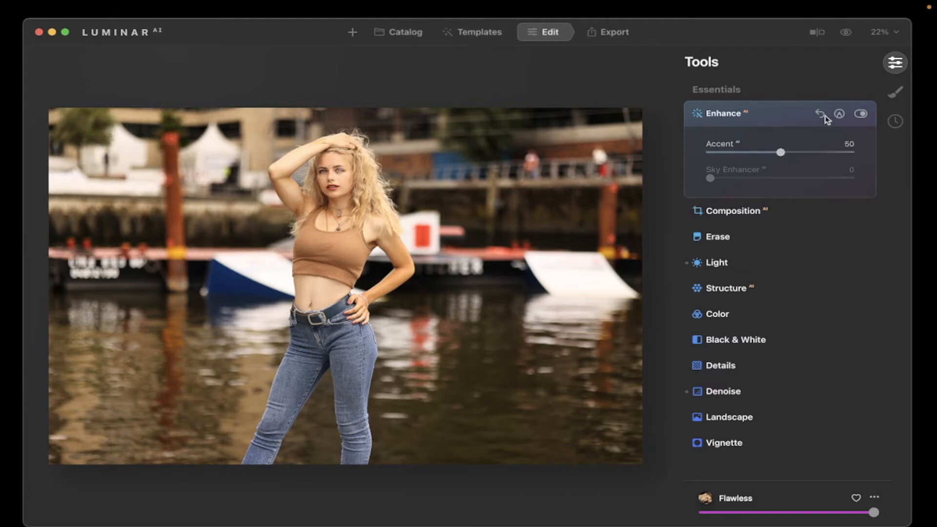
Compare the photo before and after the template with a split divider, and check the template's Light settings.
click(817, 31)
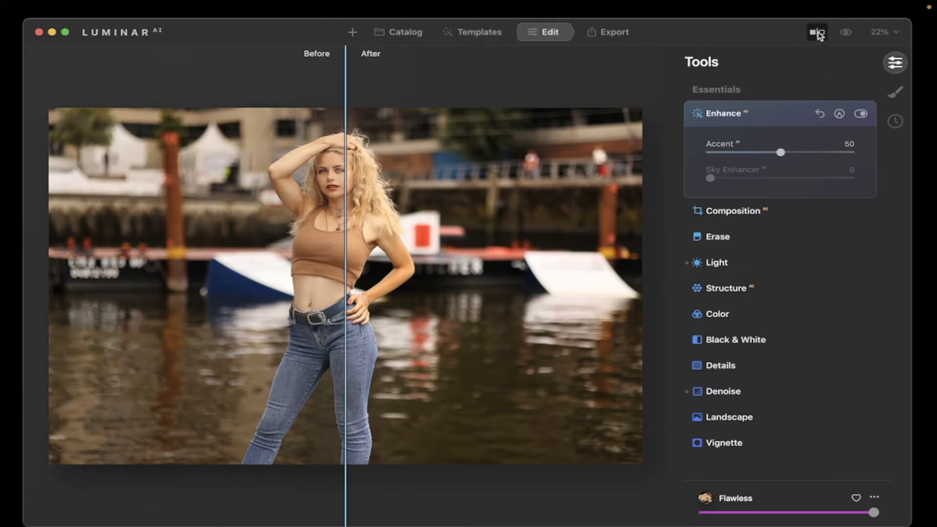
drag(347, 173, 267, 151)
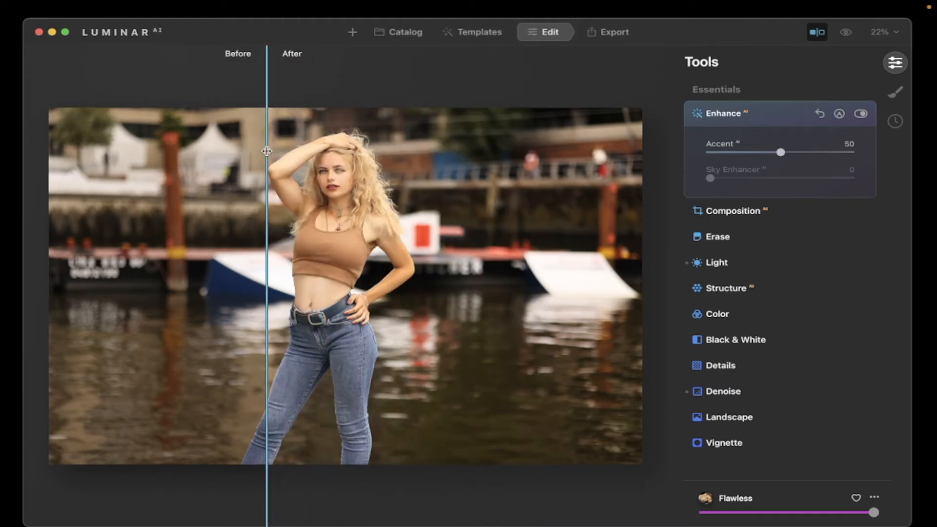
click(816, 32)
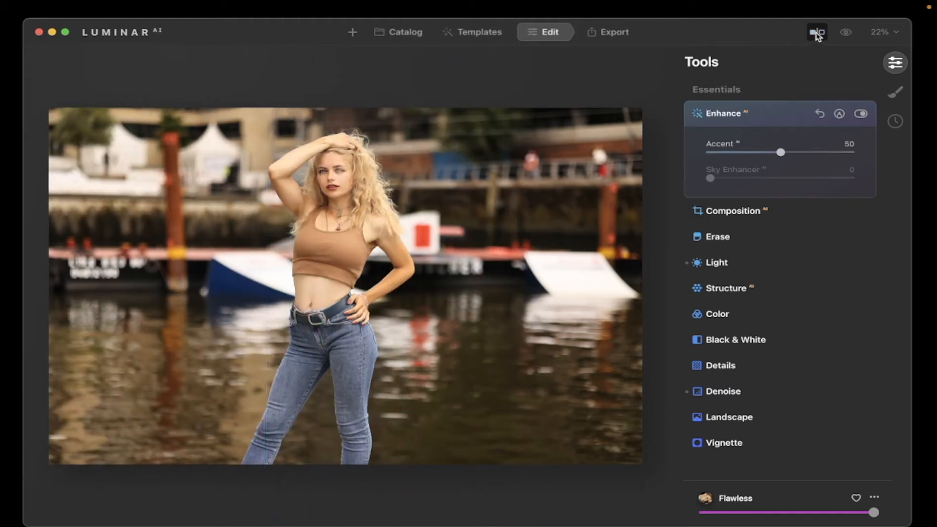
click(784, 265)
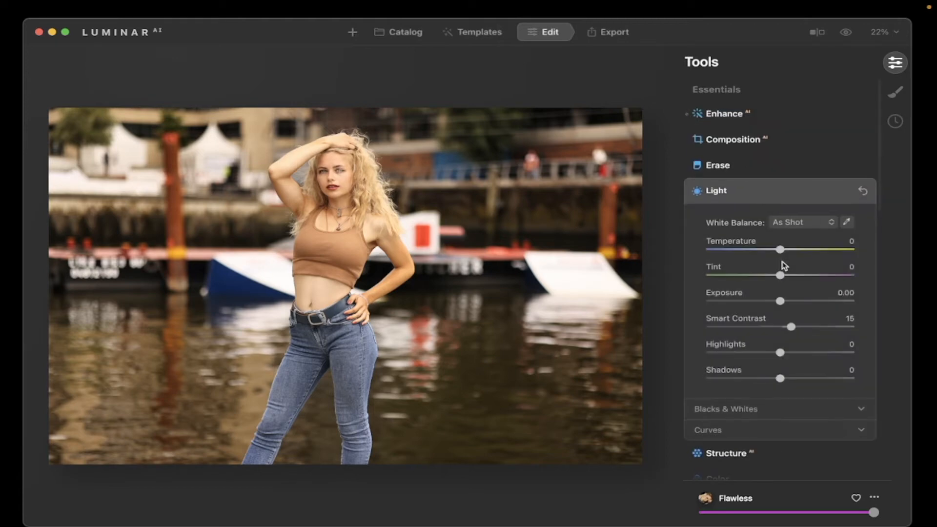
click(781, 201)
Reset the Face AI adjustments that the template applied to the woman and collapse the tool.
scroll(779, 201, down, 5)
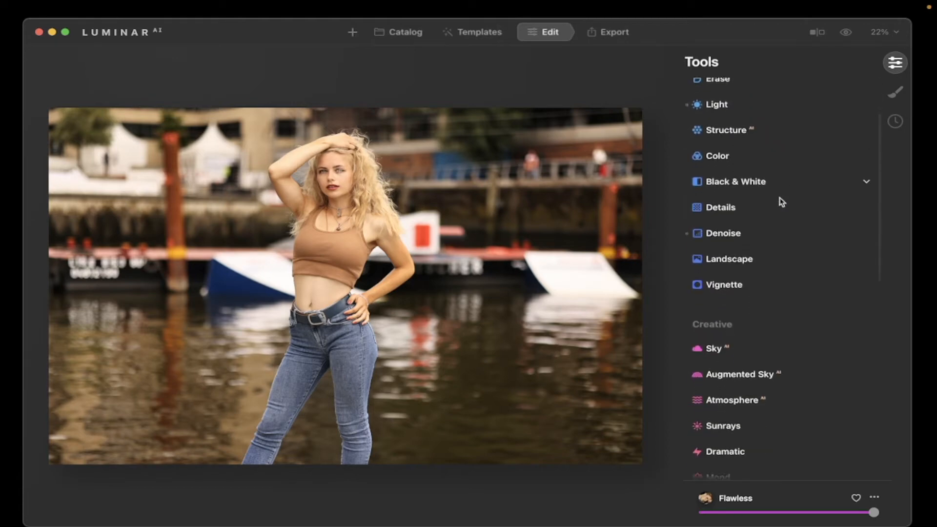
scroll(776, 181, down, 10)
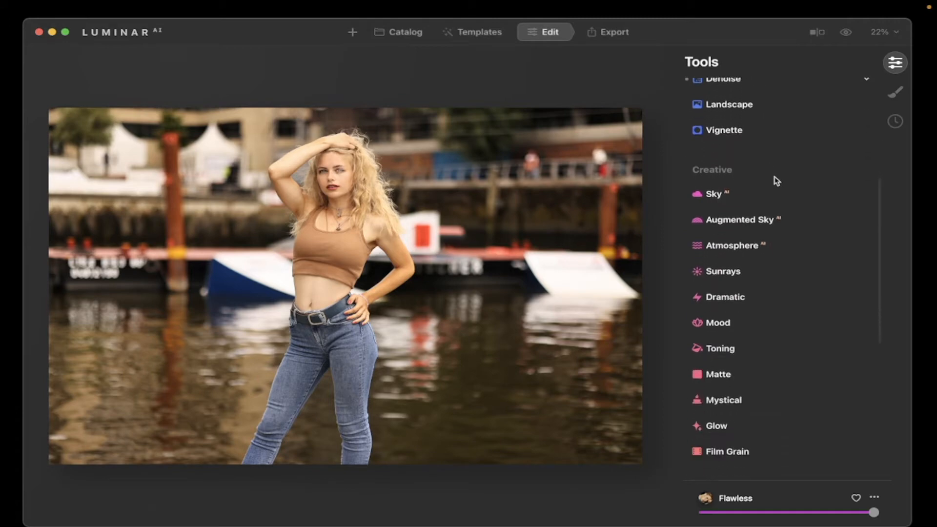
scroll(777, 180, down, 4)
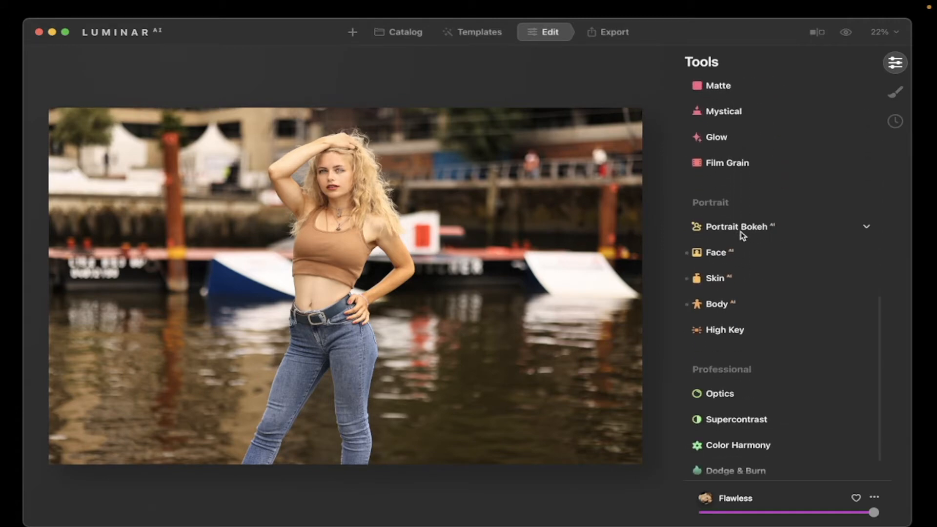
click(758, 257)
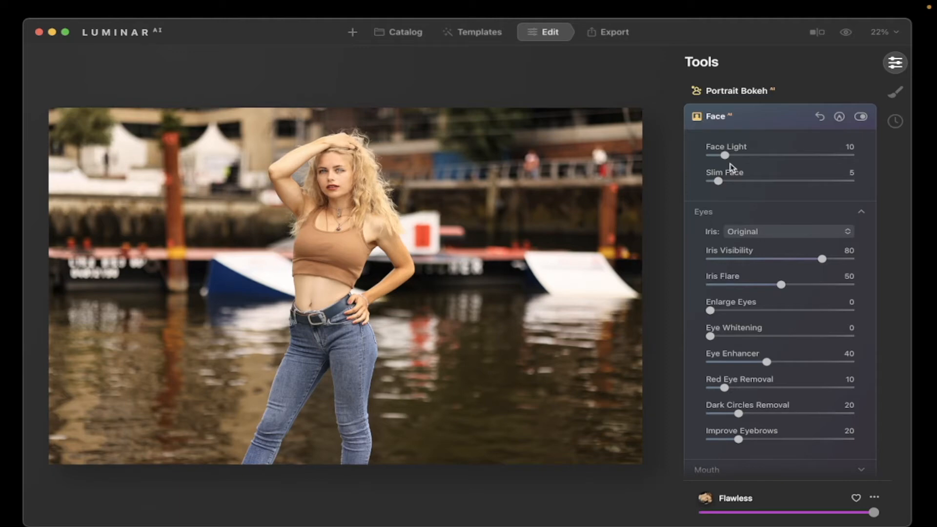
click(820, 116)
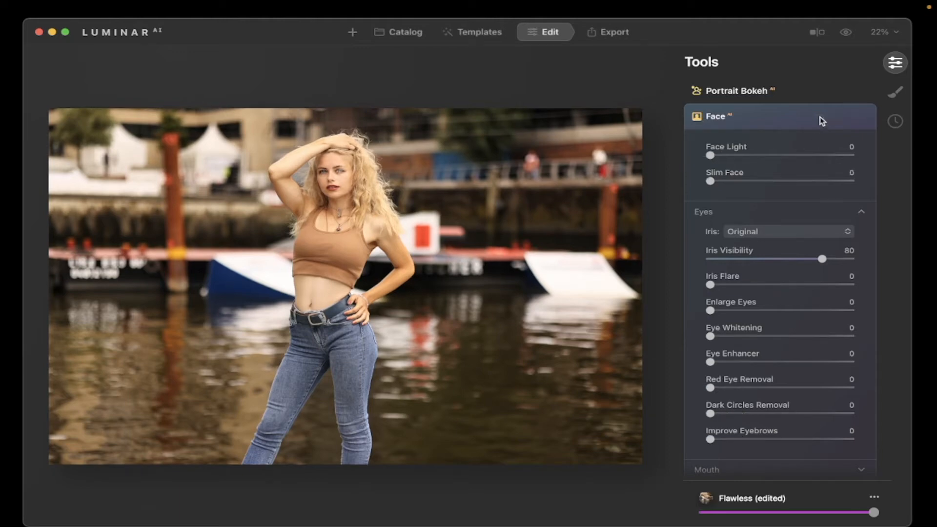
click(819, 116)
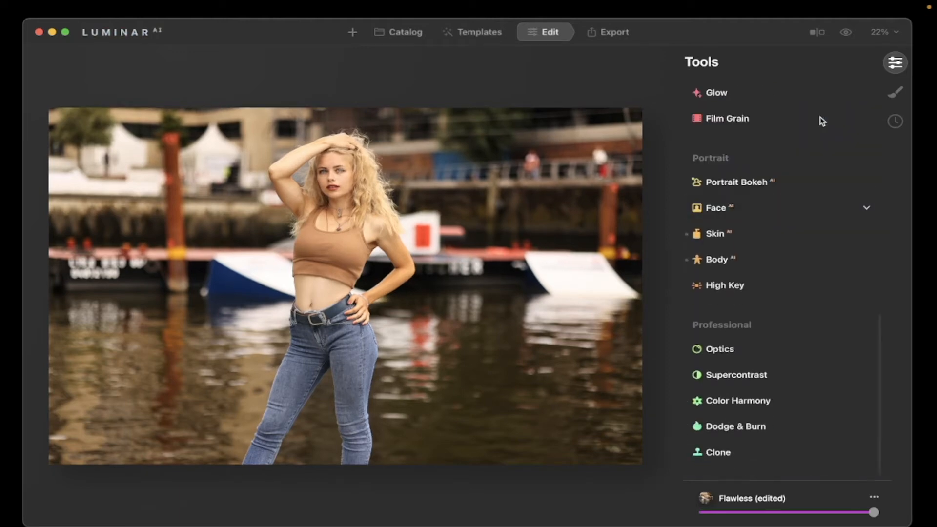
Try a Face Light of 19 and a Slim Face of 6, toggle the effect to compare, and reset the Face AI adjustments.
click(762, 209)
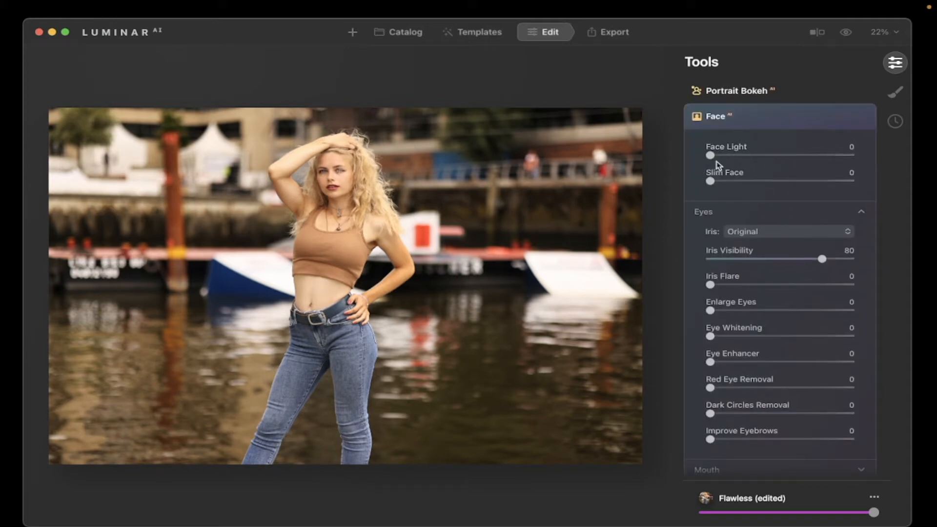
drag(711, 155, 723, 183)
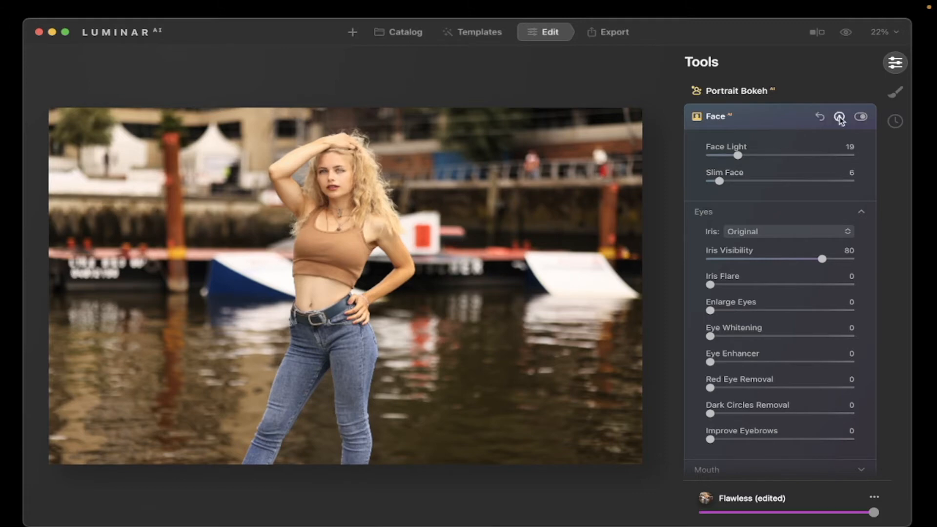
click(860, 117)
click(860, 117)
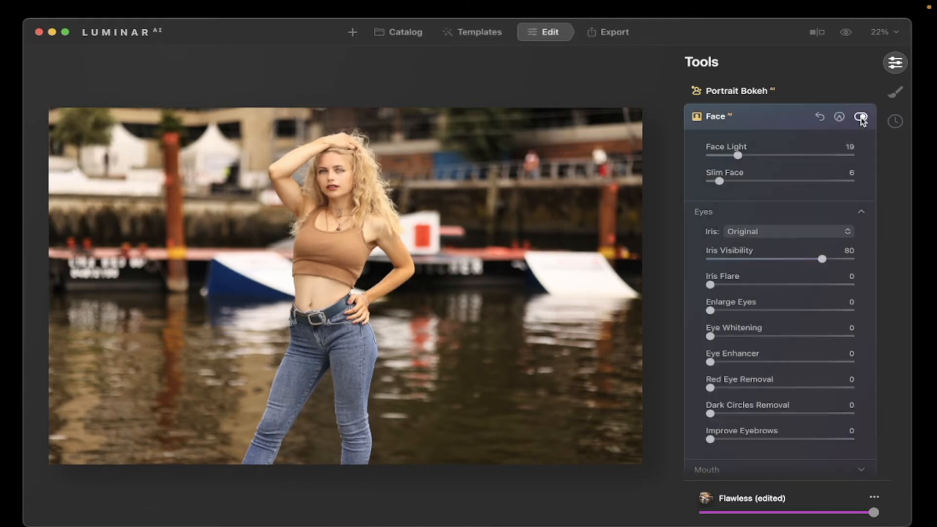
click(823, 121)
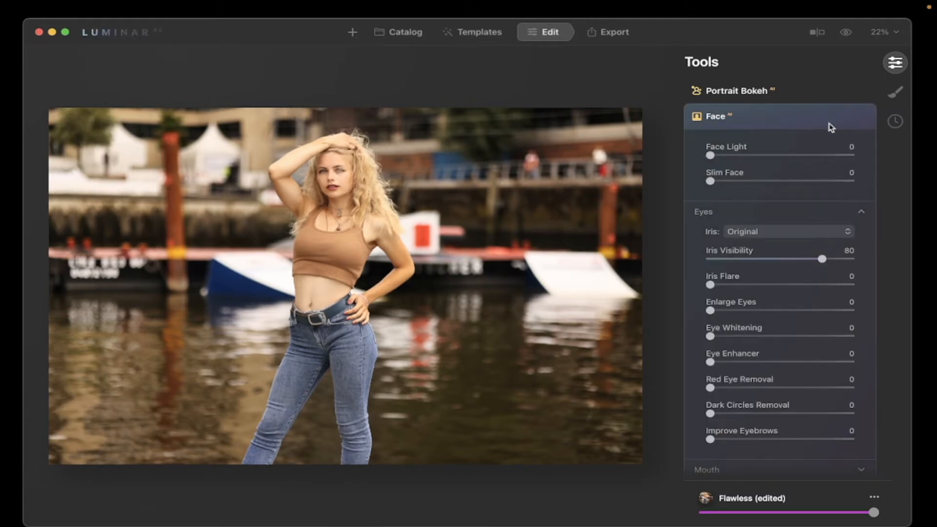
click(828, 125)
Set Face Light to 37 and Slim Face to 10 in Face AI, checking the face at 100% zoom.
click(770, 210)
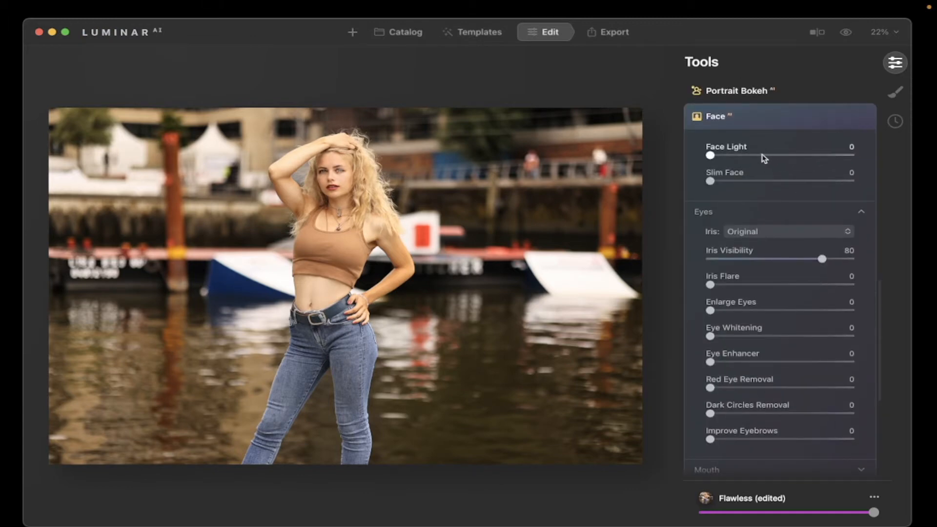
click(763, 155)
click(357, 187)
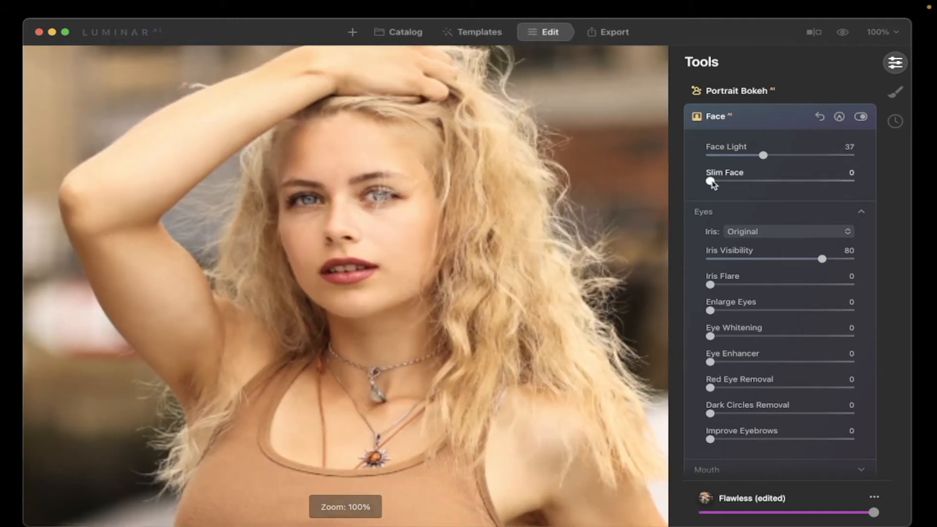
drag(711, 181, 730, 182)
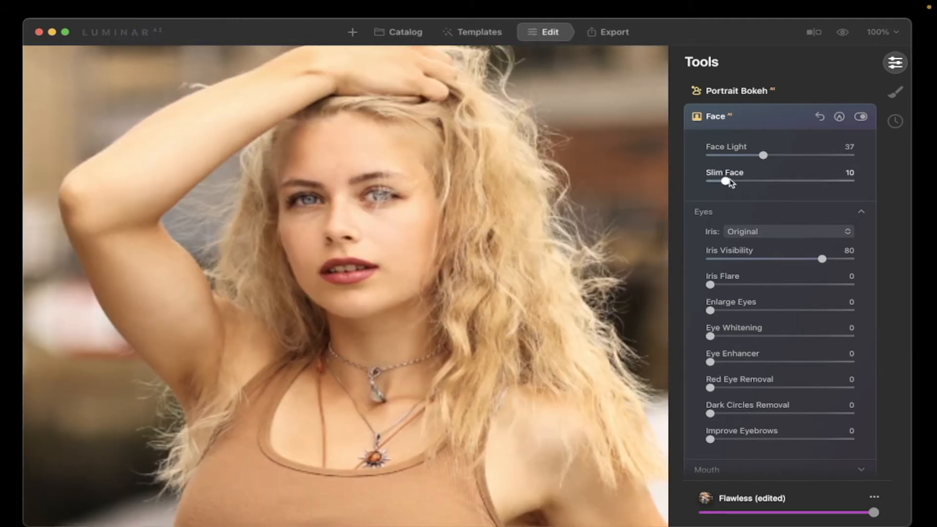
click(780, 119)
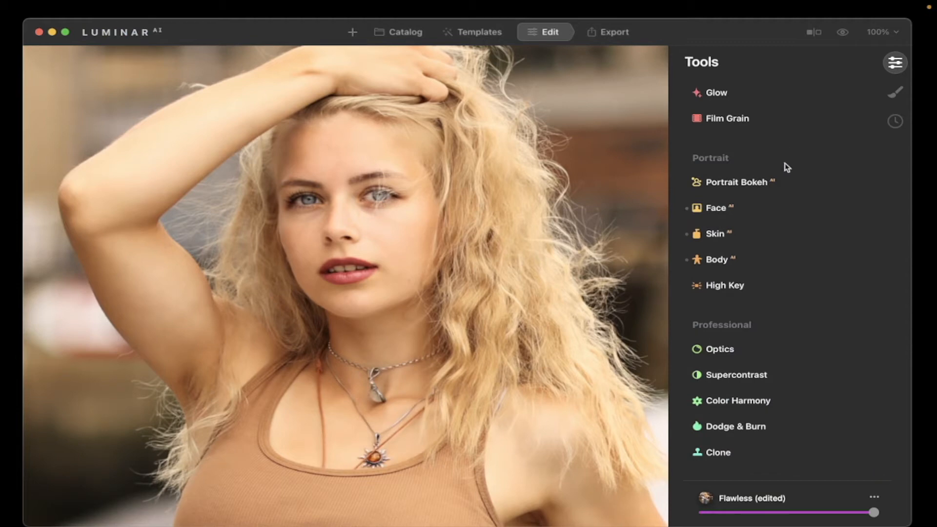
Blur the background with Portrait Bokeh AI at an Amount of 73, and switch the effect off and on to compare.
click(377, 209)
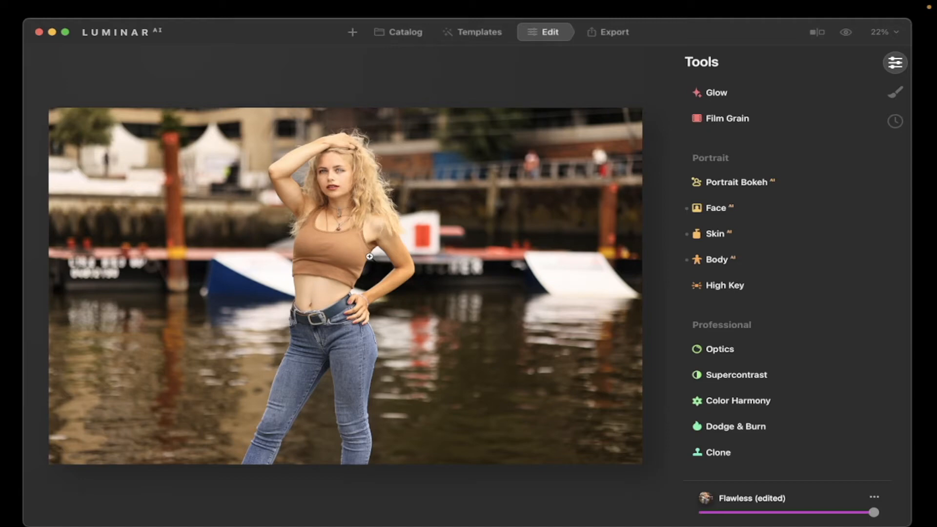
click(790, 190)
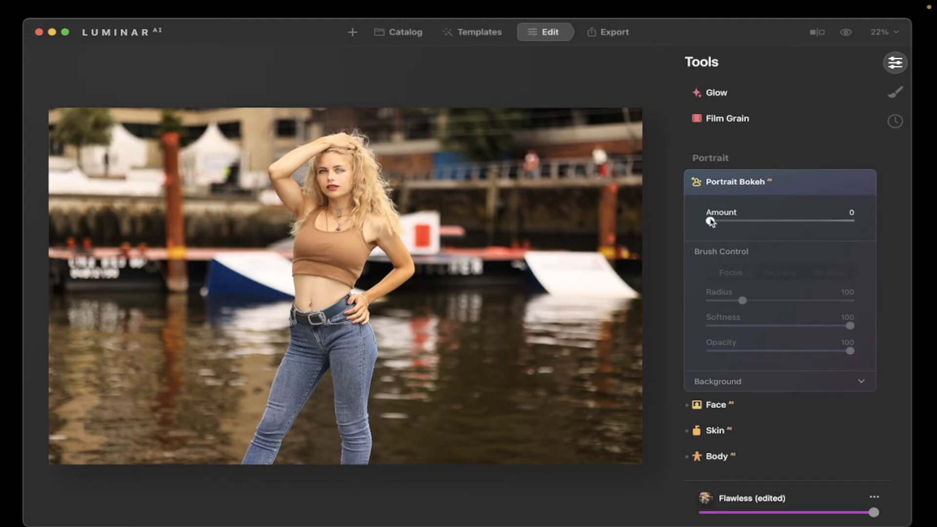
drag(710, 222, 833, 211)
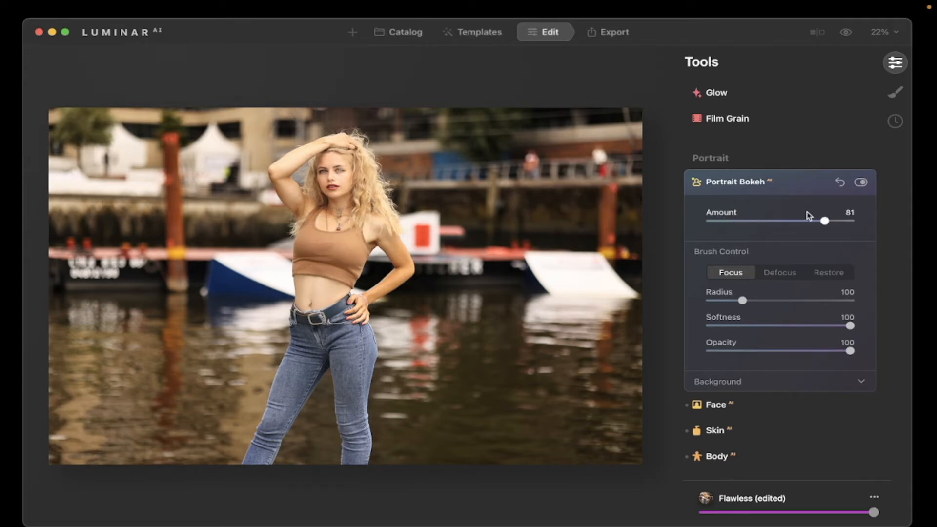
drag(824, 221, 812, 221)
click(860, 182)
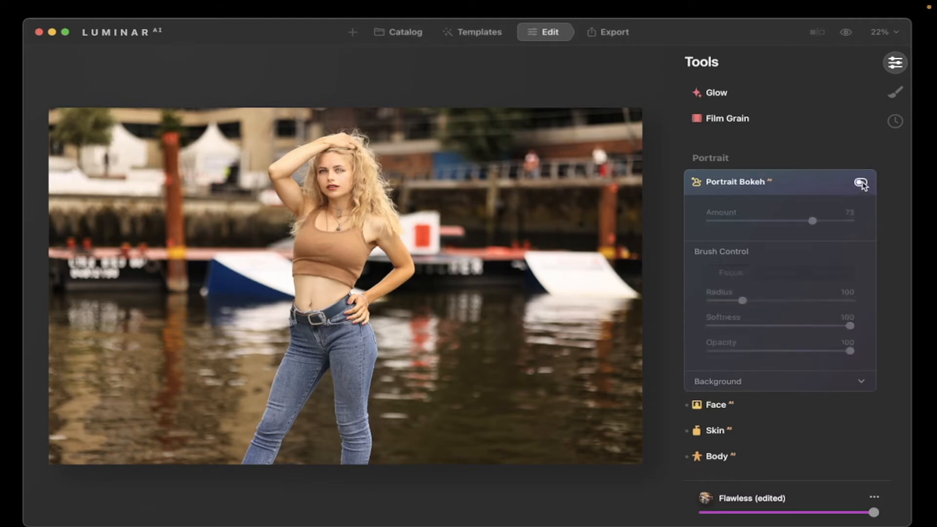
click(861, 183)
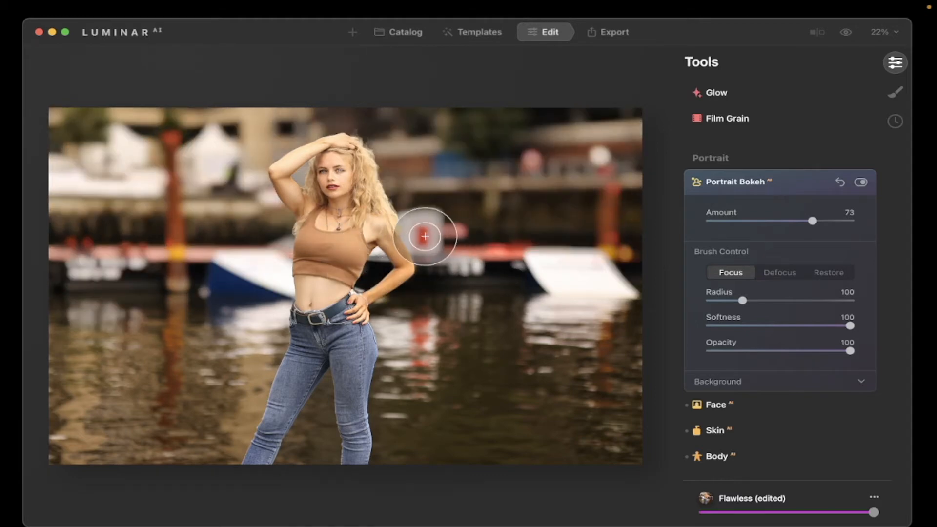
Show the bokeh mask over the woman and examine the blur edges around her hair, arms and jeans at 58% zoom.
click(341, 220)
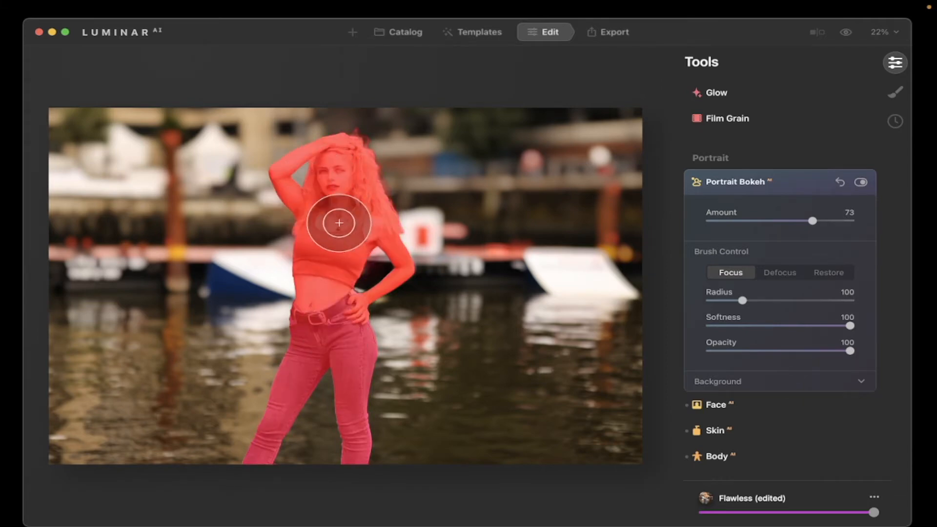
scroll(339, 223, up, 5)
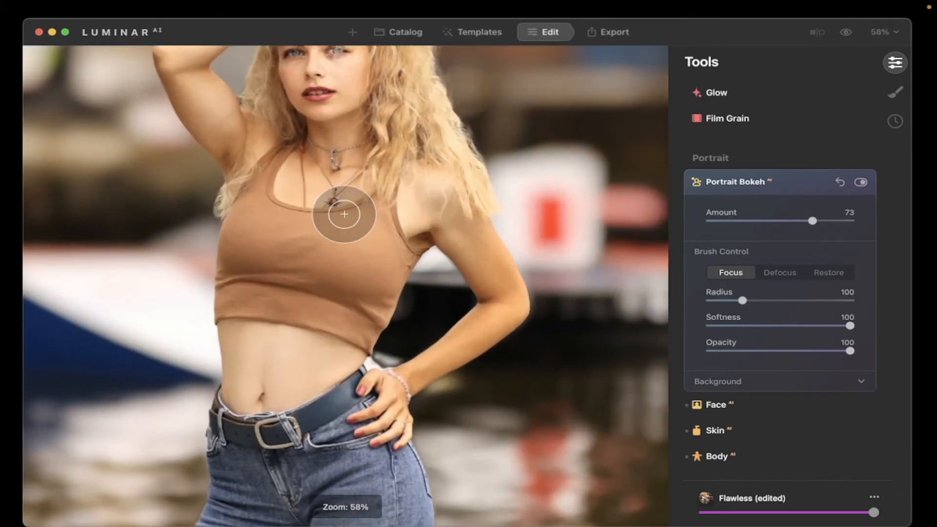
scroll(352, 234, up, 4)
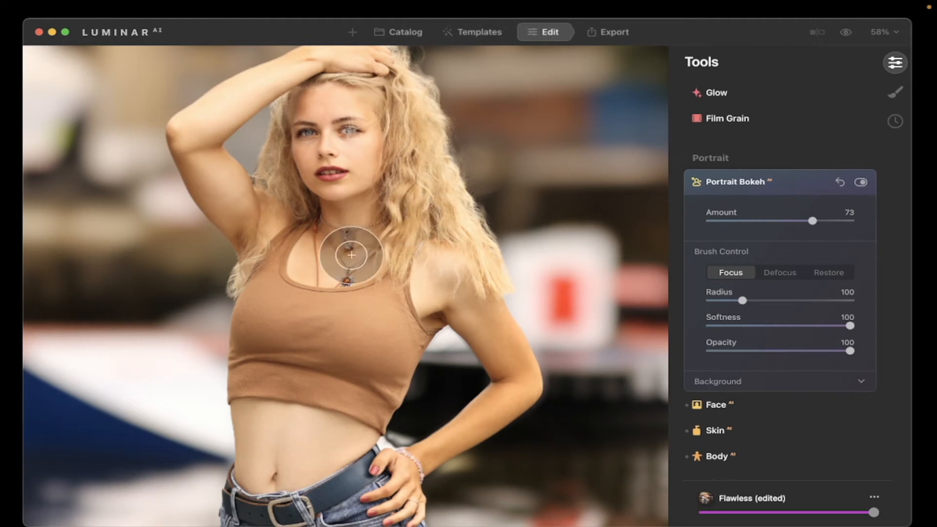
scroll(351, 255, down, 5)
scroll(352, 255, down, 12)
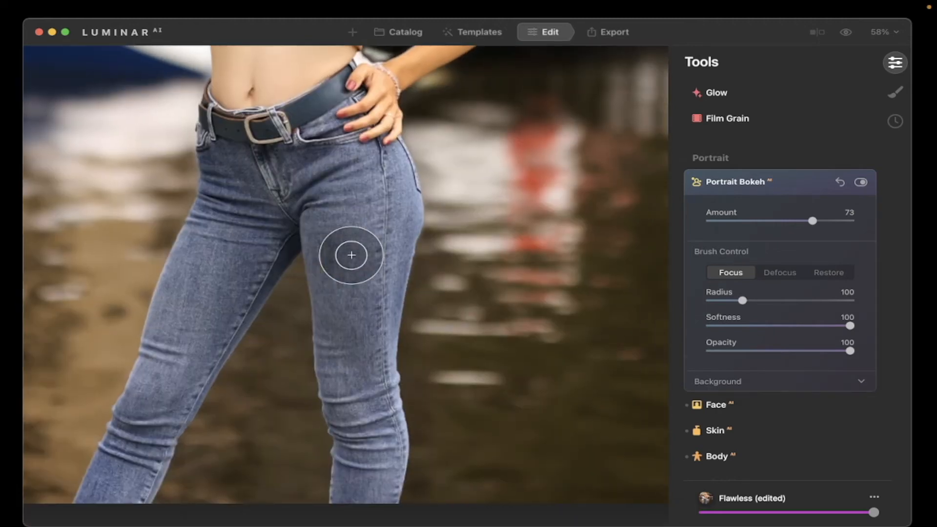
scroll(351, 255, up, 5)
scroll(351, 255, up, 15)
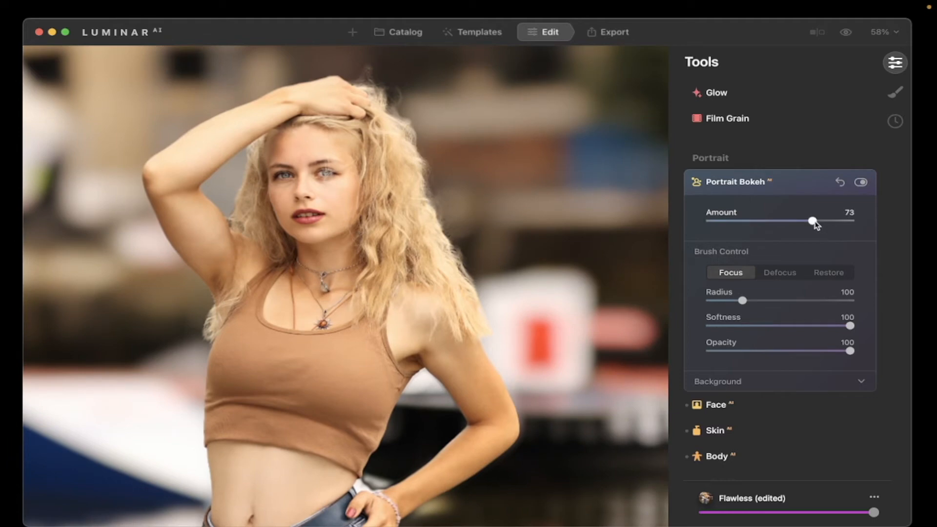
Set the Portrait Bokeh AI Amount to 54 and switch the effect off and on to compare the whole photo.
drag(813, 221, 787, 221)
scroll(390, 216, down, 2)
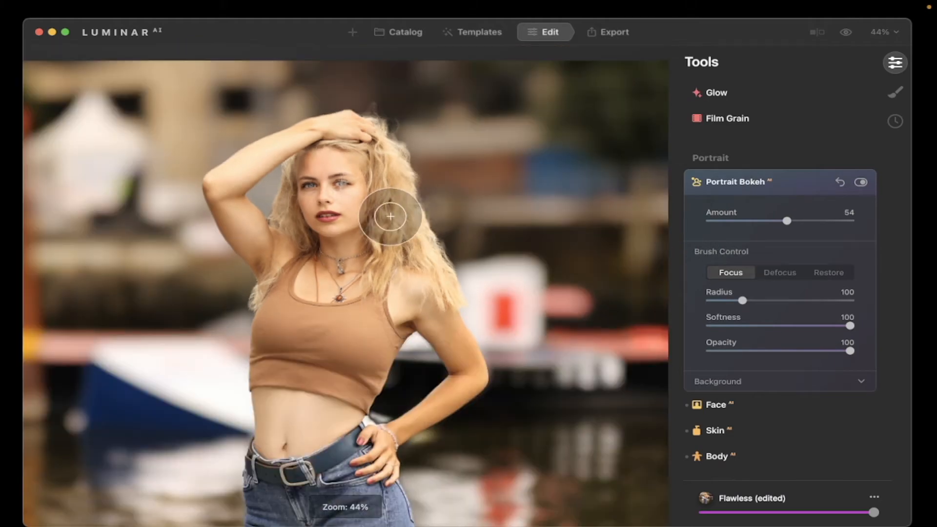
scroll(391, 216, down, 3)
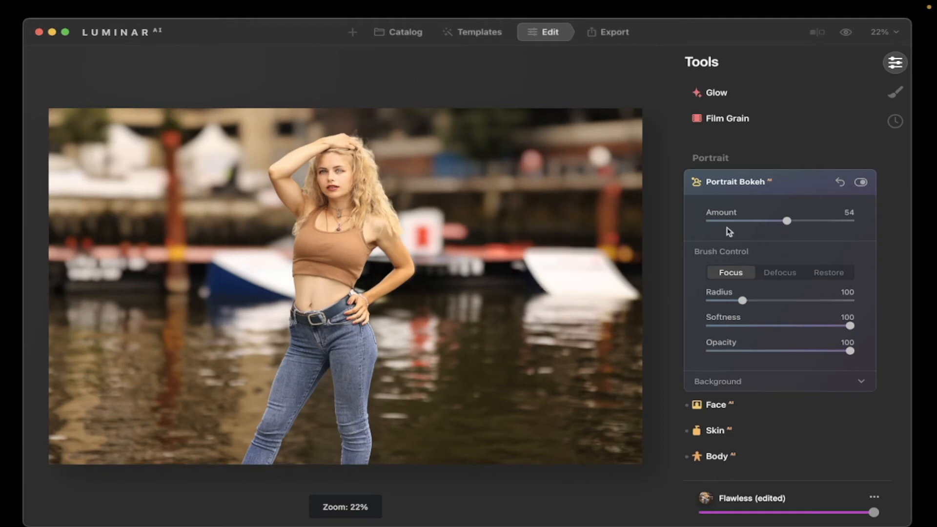
click(861, 183)
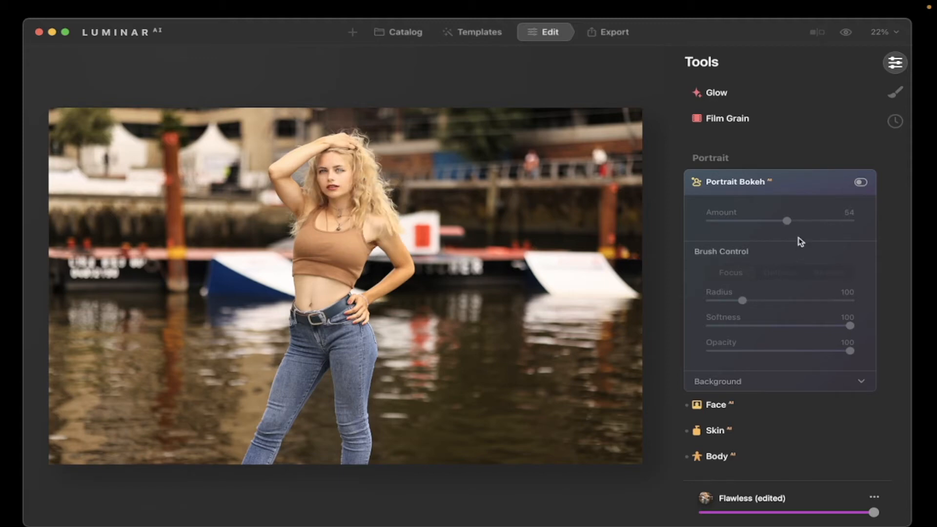
click(860, 183)
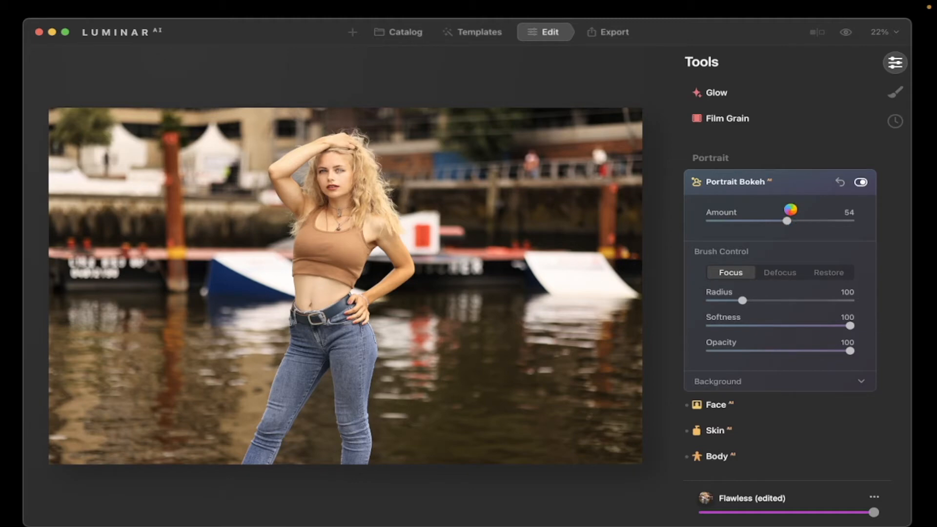
Crop the photo automatically with Composition AI and shift the image slightly within the crop frame.
scroll(792, 212, down, 5)
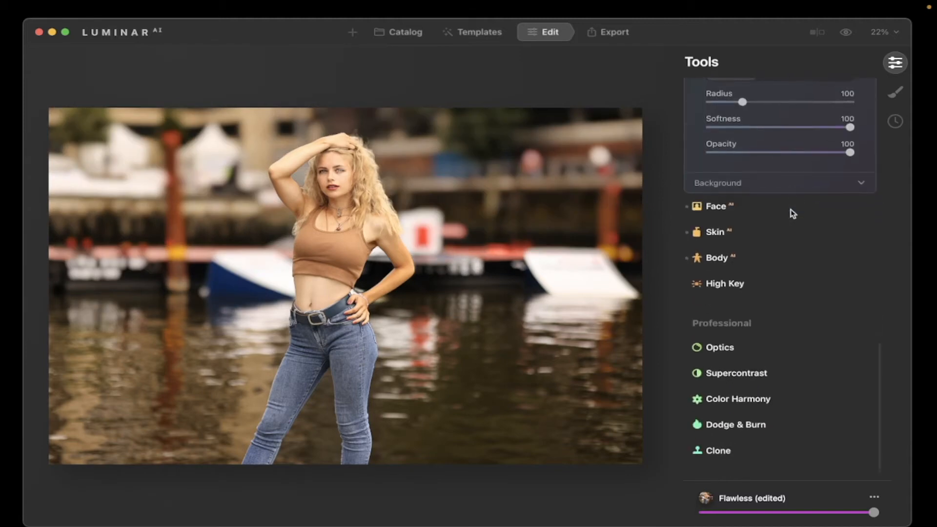
scroll(793, 213, up, 1)
scroll(792, 213, down, 1)
scroll(793, 213, up, 5)
scroll(792, 214, up, 10)
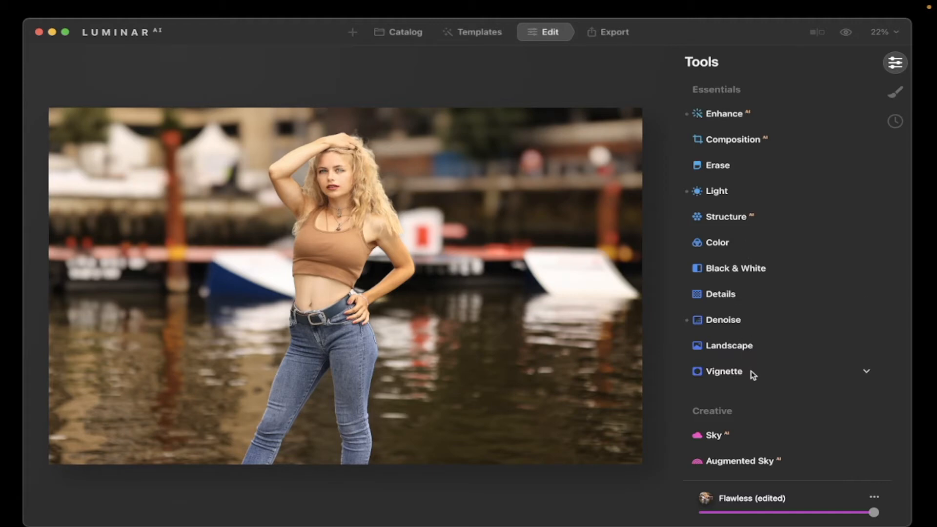
click(758, 142)
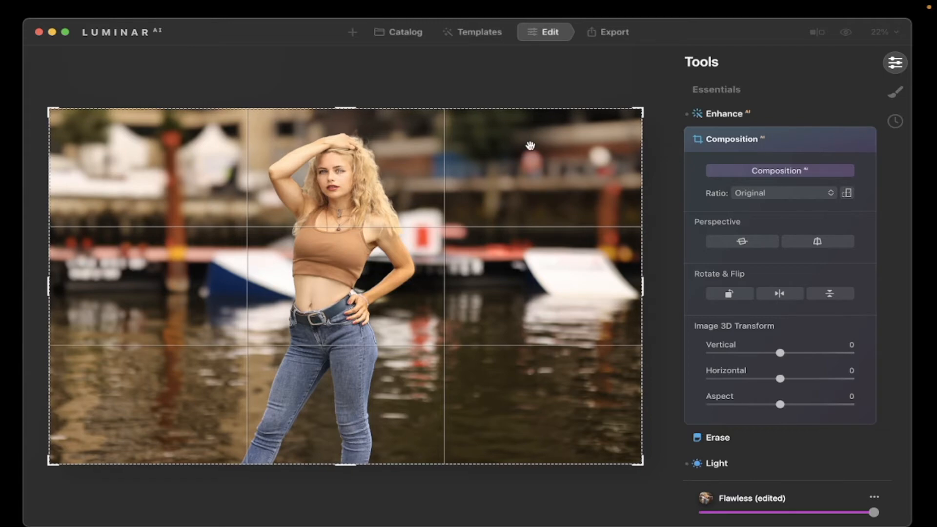
click(783, 171)
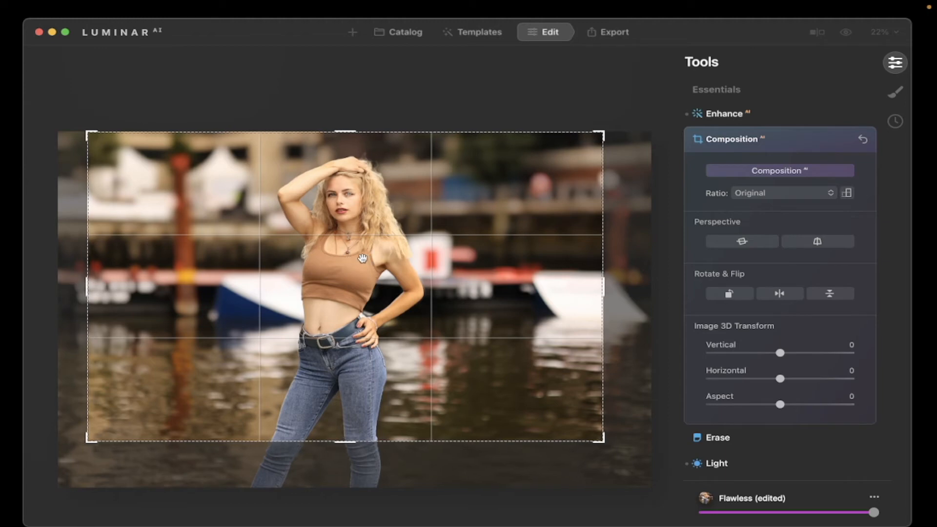
mouse_move(355, 259)
mouse_down()
mouse_move(350, 225)
mouse_move(356, 287)
mouse_move(383, 287)
mouse_move(352, 262)
mouse_move(360, 257)
mouse_up()
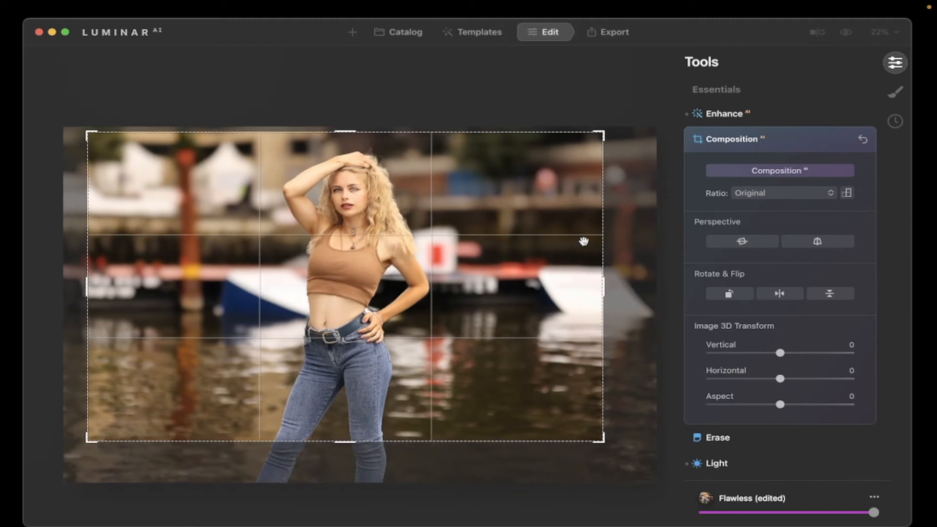
Switch the crop ratio to Free, adjust the crop frame slightly from its upper corner, and apply the crop.
click(837, 195)
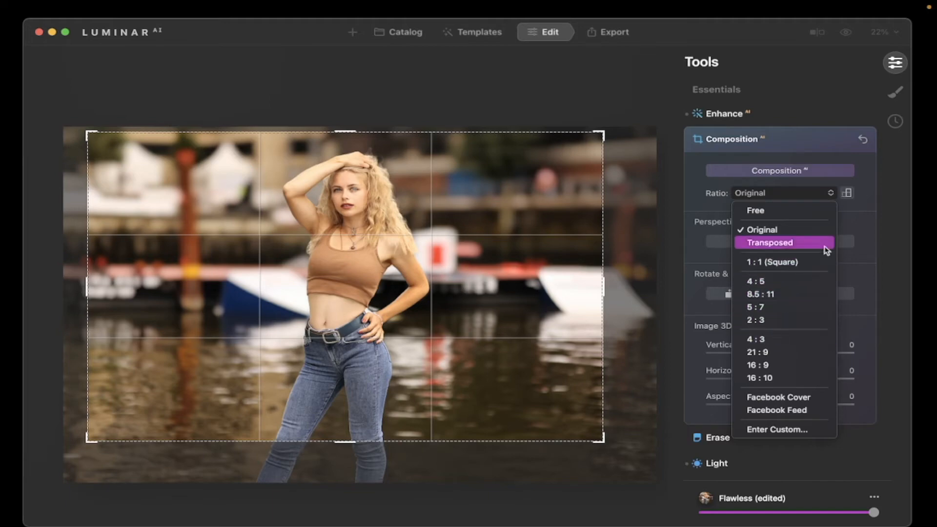
click(795, 211)
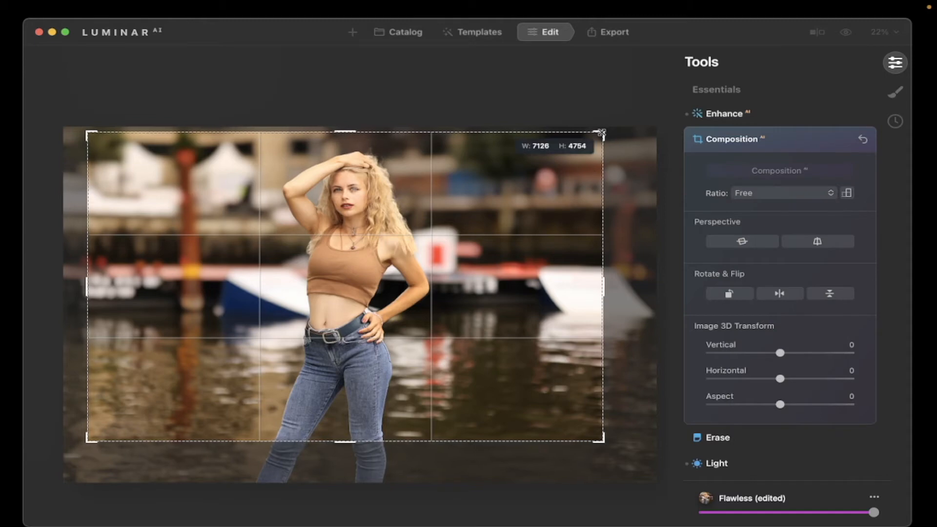
mouse_move(602, 132)
mouse_down()
mouse_move(626, 166)
mouse_move(628, 130)
mouse_move(588, 147)
mouse_move(603, 135)
mouse_up()
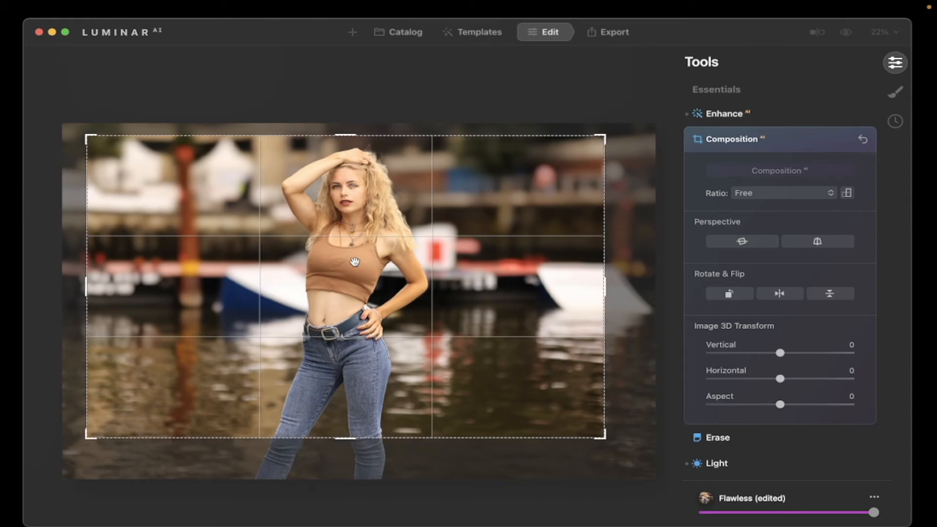
key(Return)
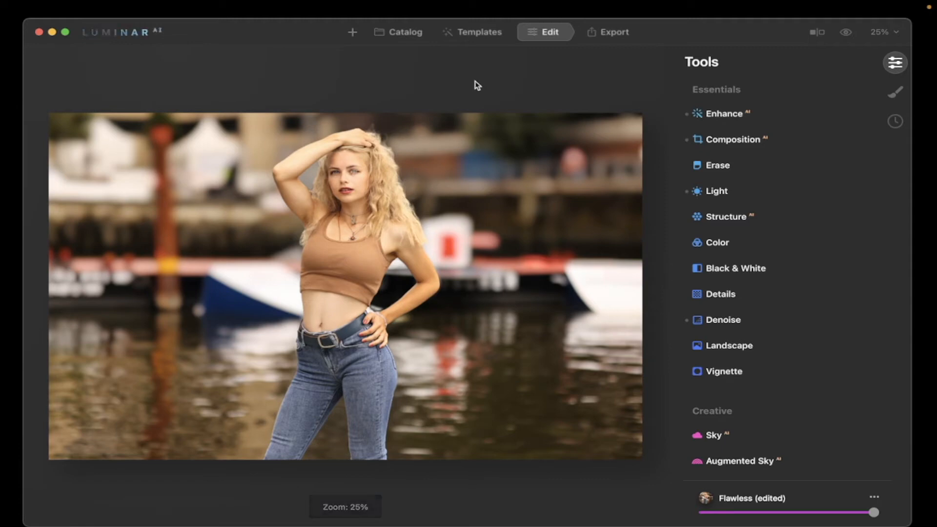
Open the close-up over-the-shoulder portrait from the catalog for editing.
click(406, 32)
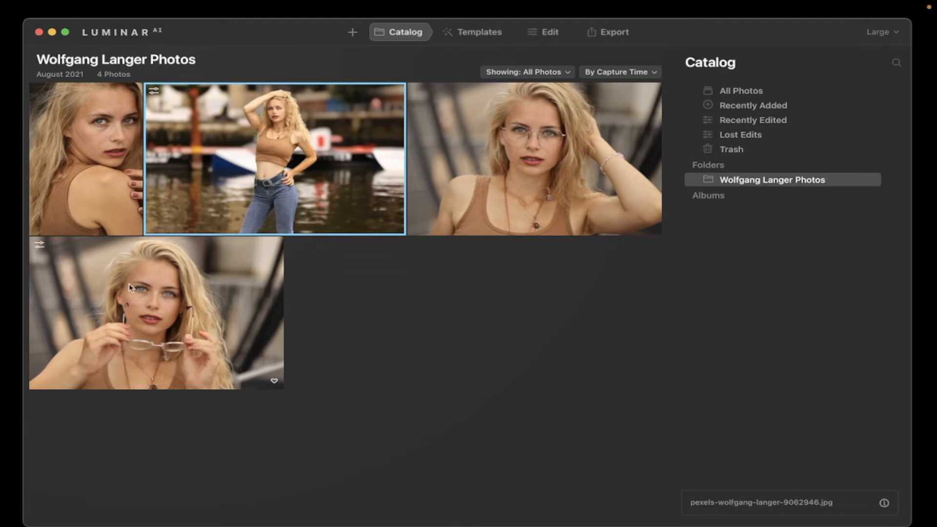
click(100, 176)
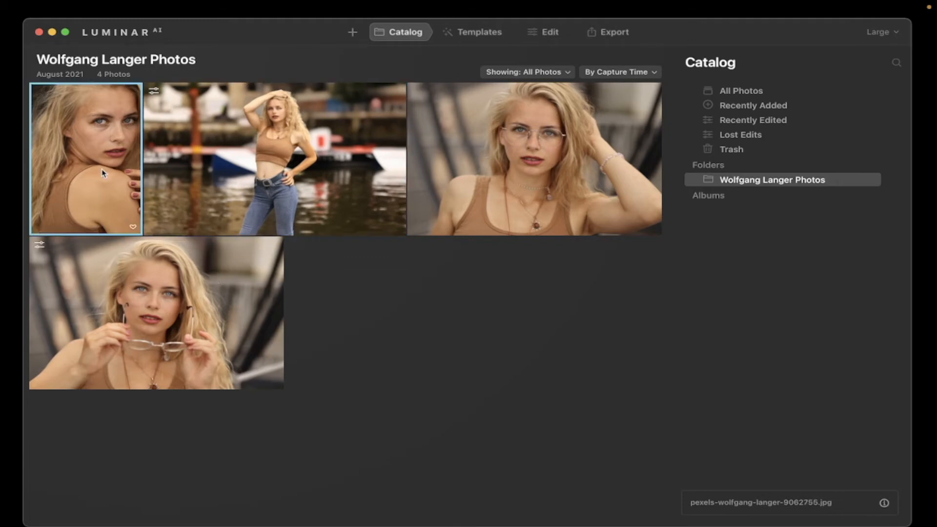
double_click(103, 173)
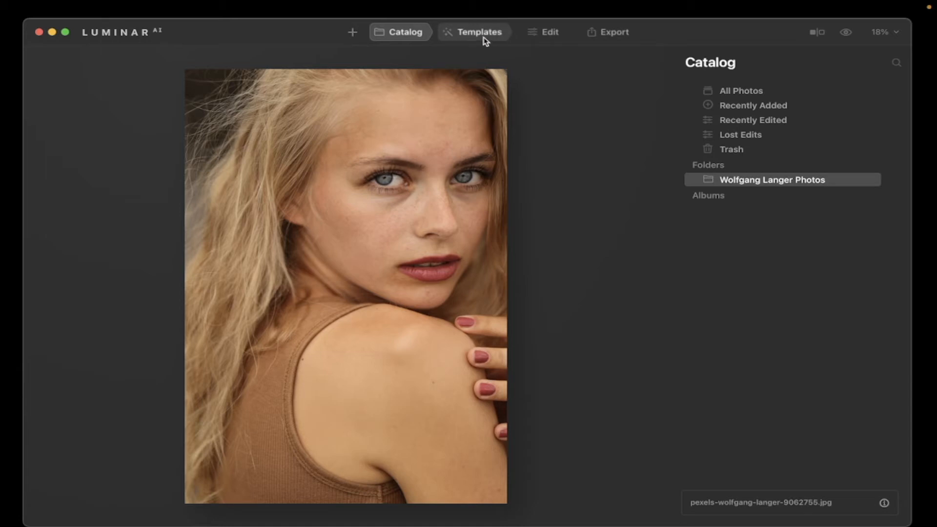
click(556, 35)
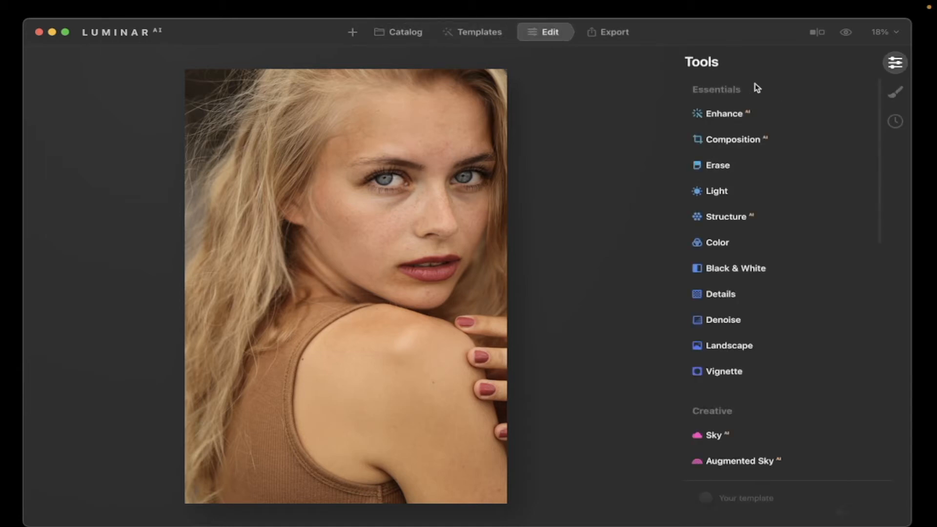
Set Accent AI to 61 in Enhance, check the eye at 100% zoom, and toggle the effect to compare.
click(768, 117)
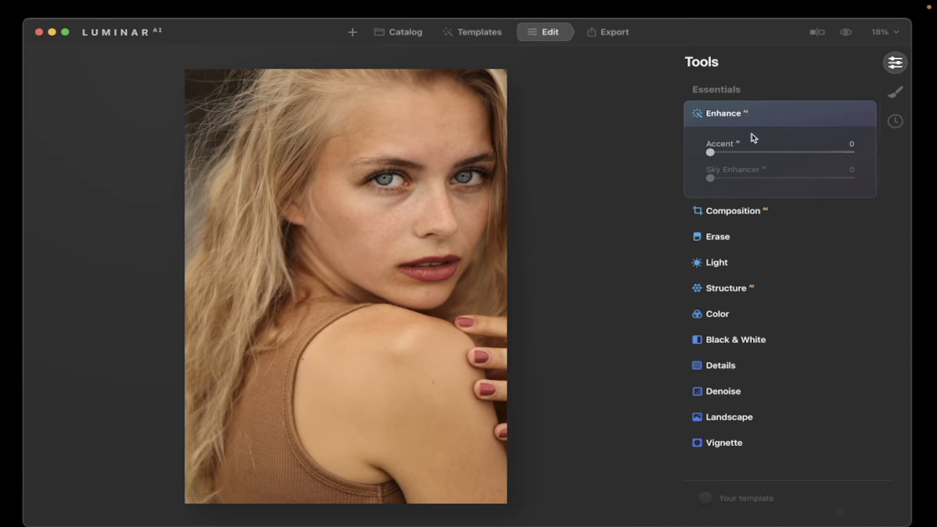
drag(710, 152, 804, 155)
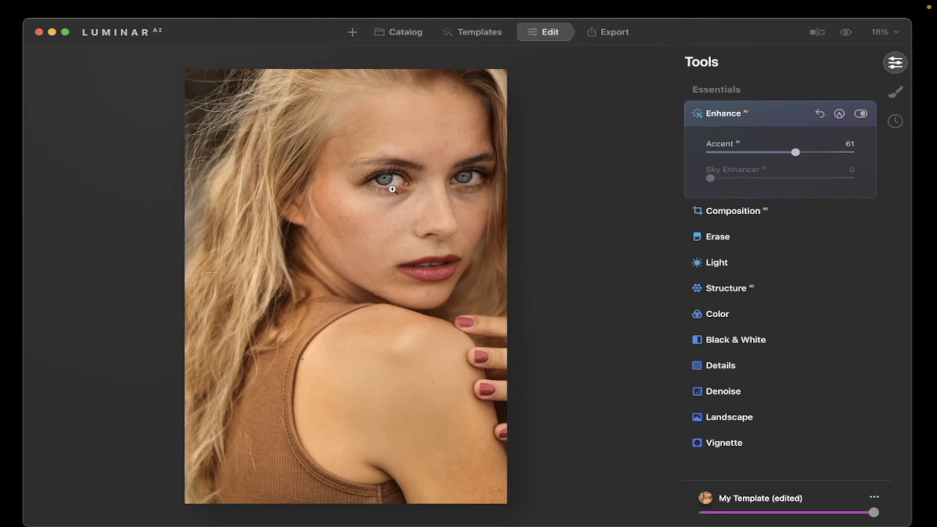
click(393, 189)
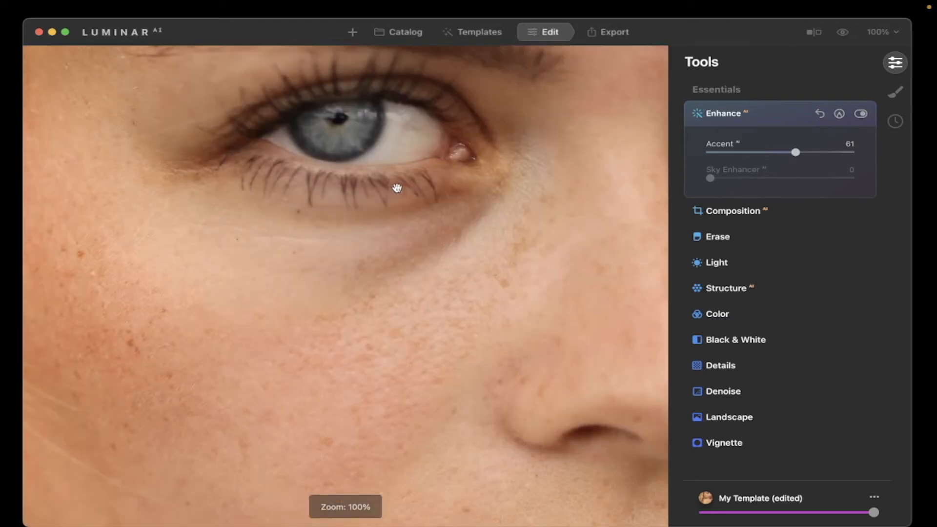
click(397, 188)
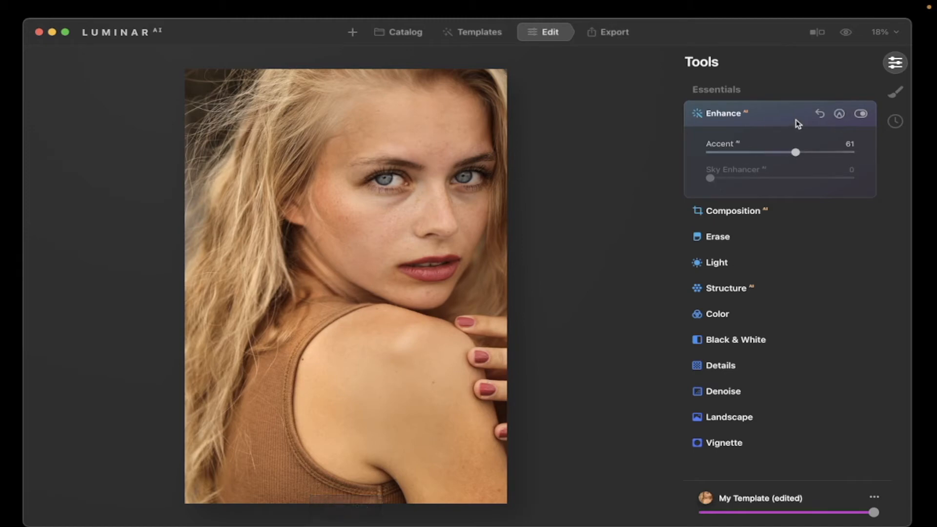
click(861, 115)
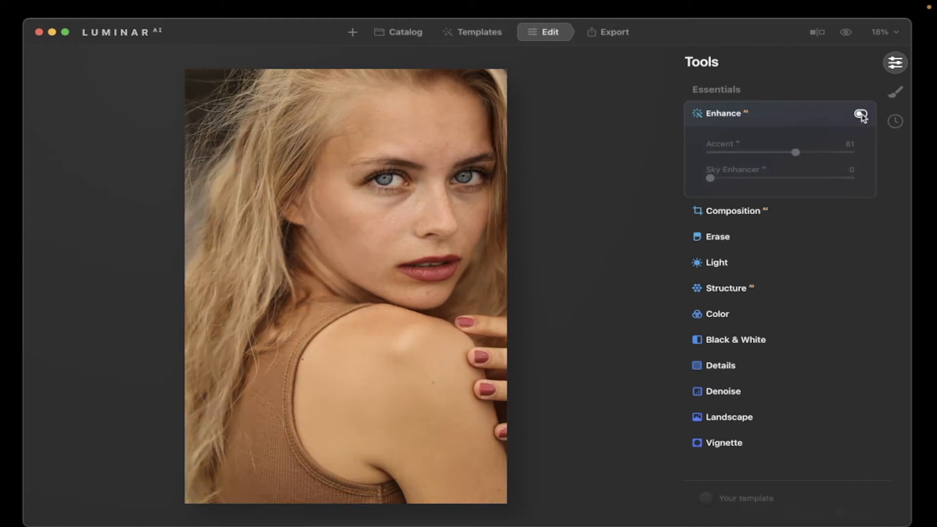
click(860, 115)
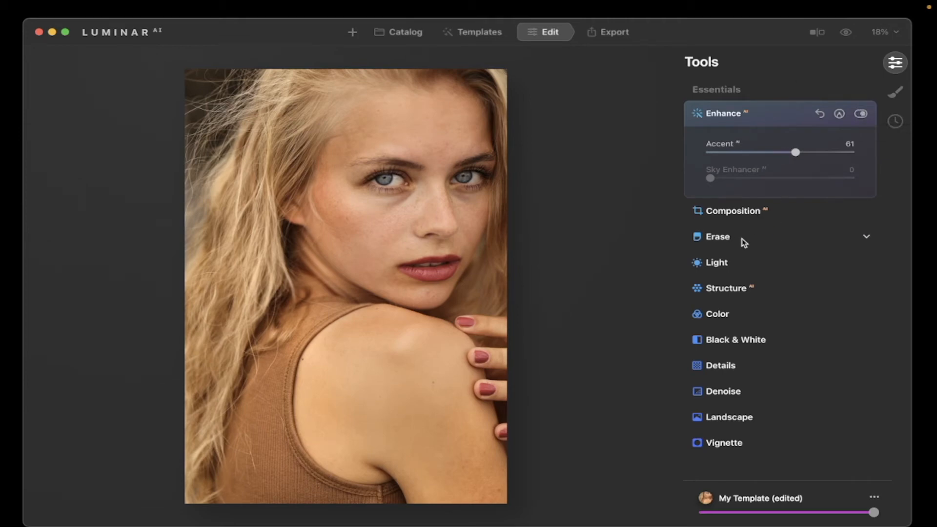
Brighten the portrait with an Exposure of 0.52 in the Light tool.
click(747, 265)
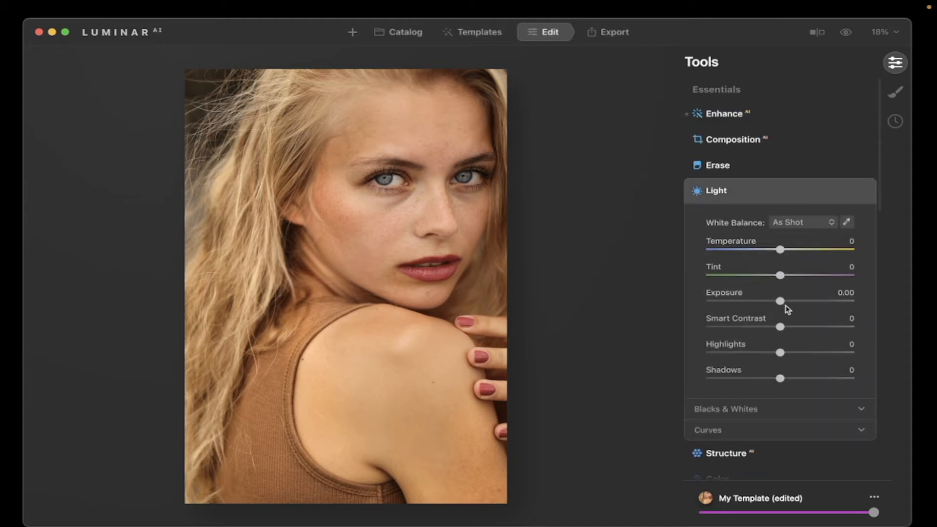
drag(780, 301, 788, 303)
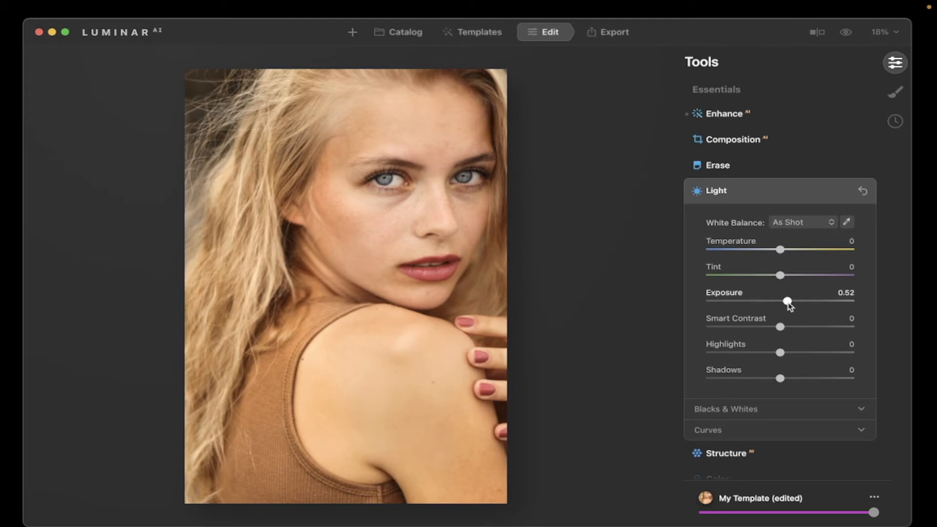
click(790, 197)
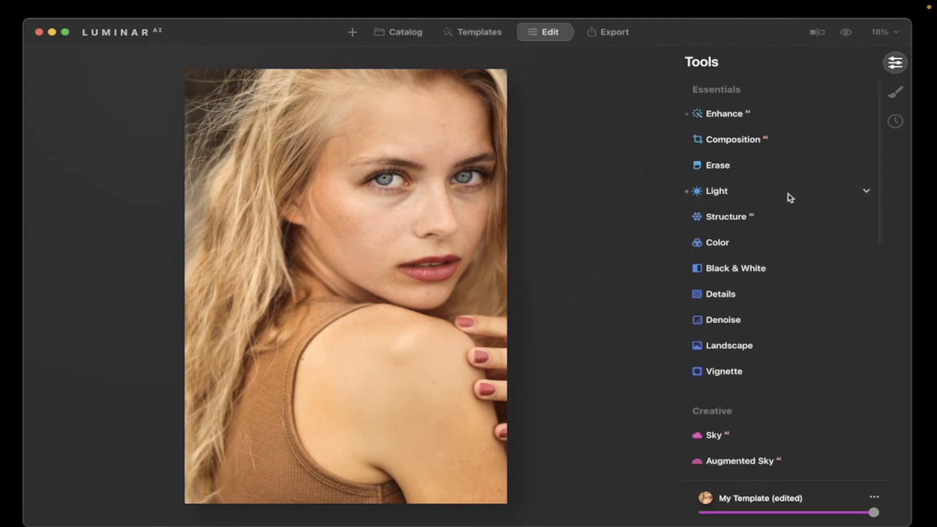
click(782, 222)
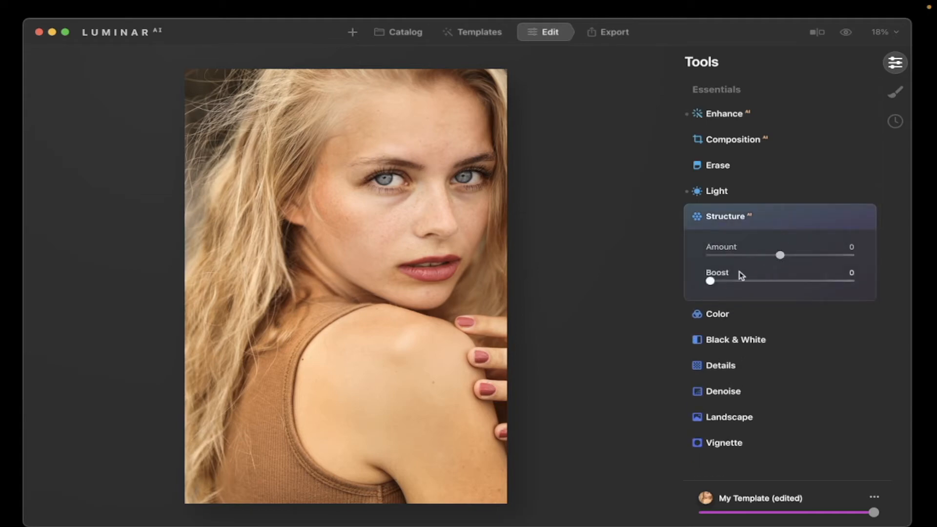
click(779, 218)
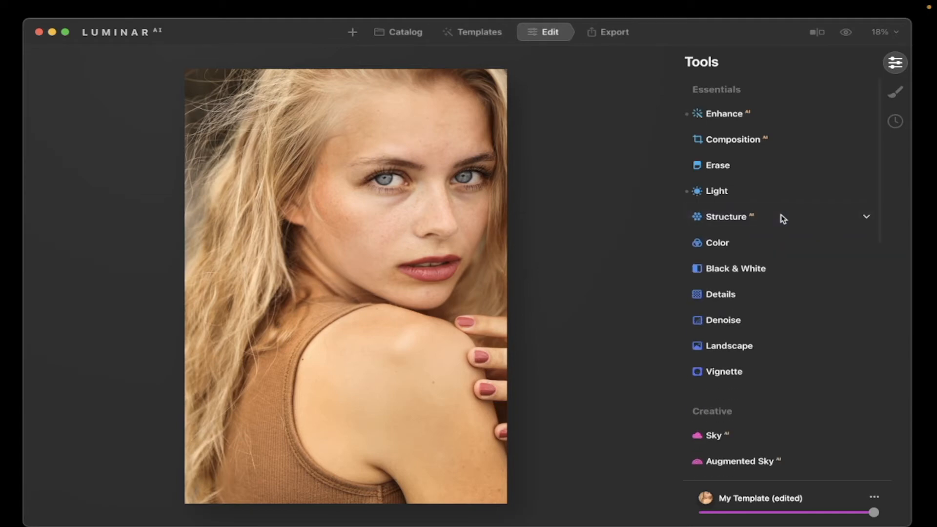
Set Small Details to 8 and Sharpen to 5 in the Details tool, checking the eye at 100% zoom.
click(772, 294)
scroll(772, 294, down, 3)
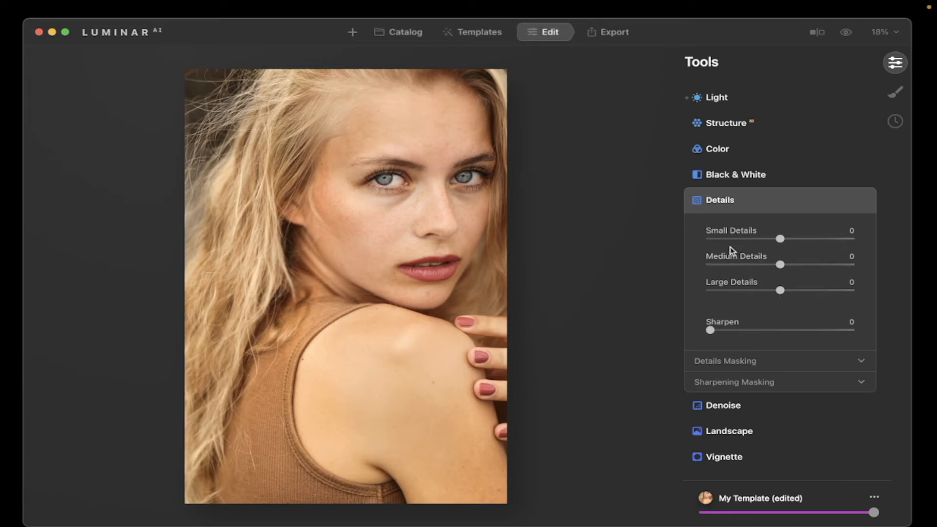
click(397, 183)
scroll(394, 176, up, 3)
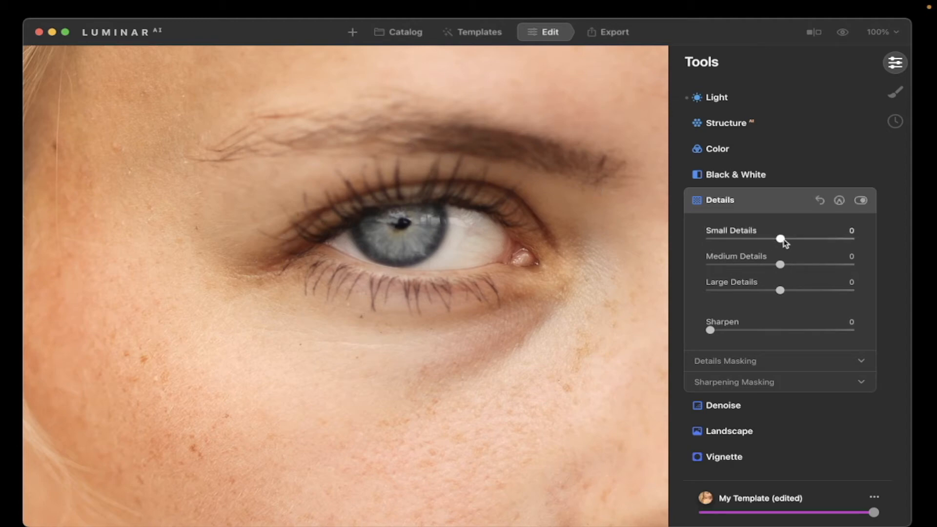
drag(782, 239, 788, 240)
double_click(568, 274)
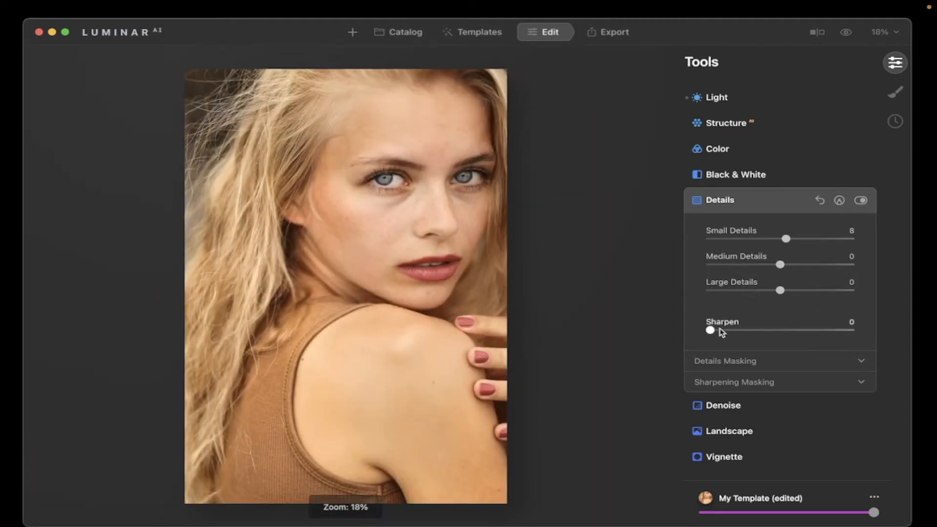
drag(711, 330, 715, 330)
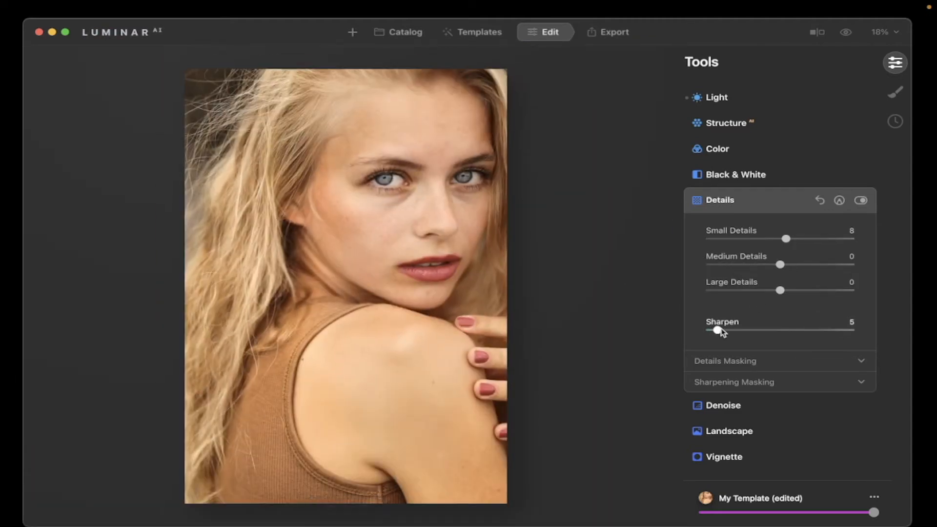
Open the Denoise tool and inspect the eye area at 100% zoom for noise, leaving the denoise settings unchanged.
click(756, 410)
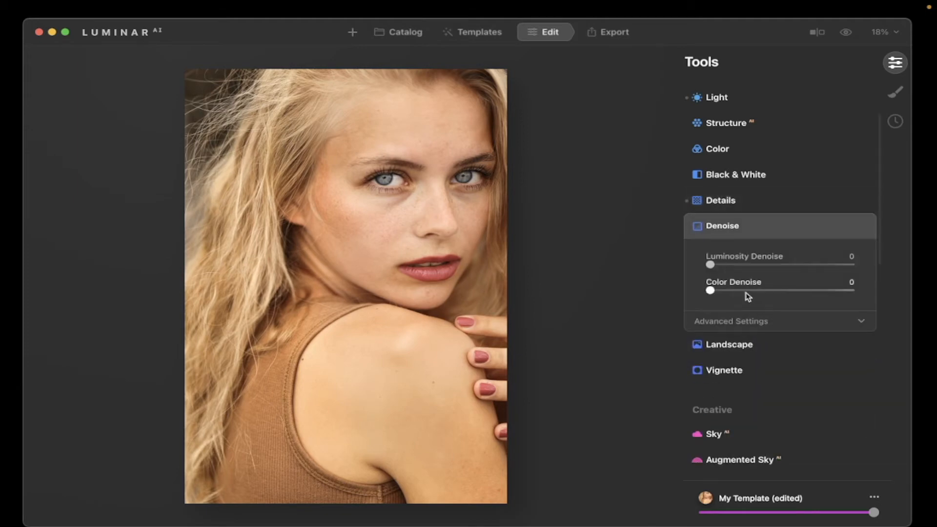
click(403, 208)
click(404, 206)
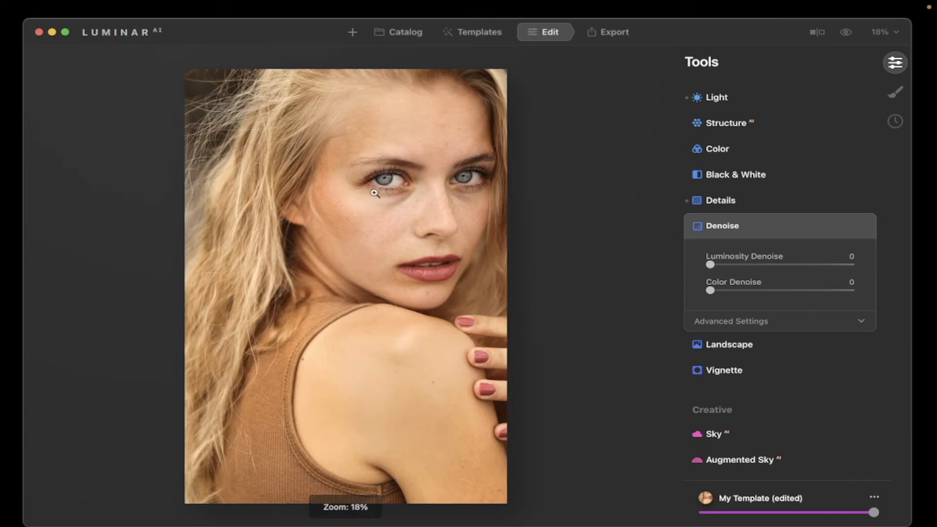
click(397, 185)
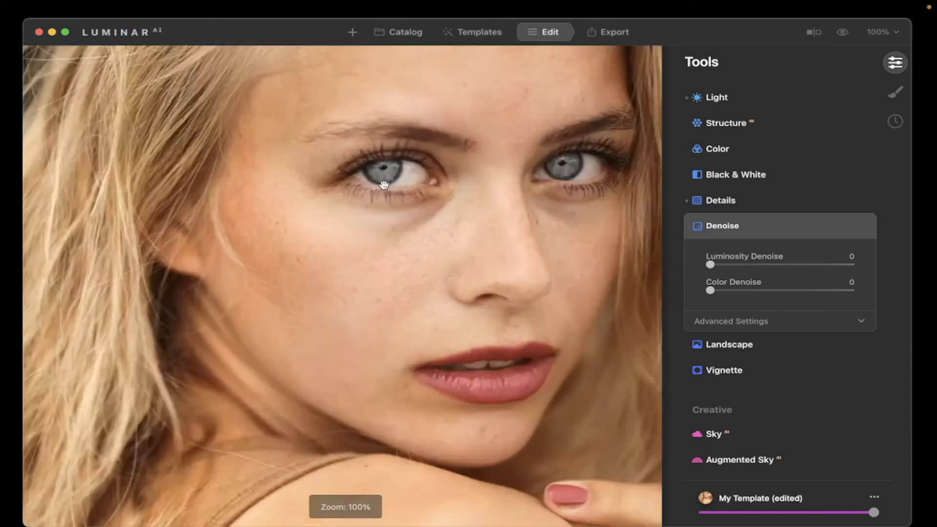
click(384, 185)
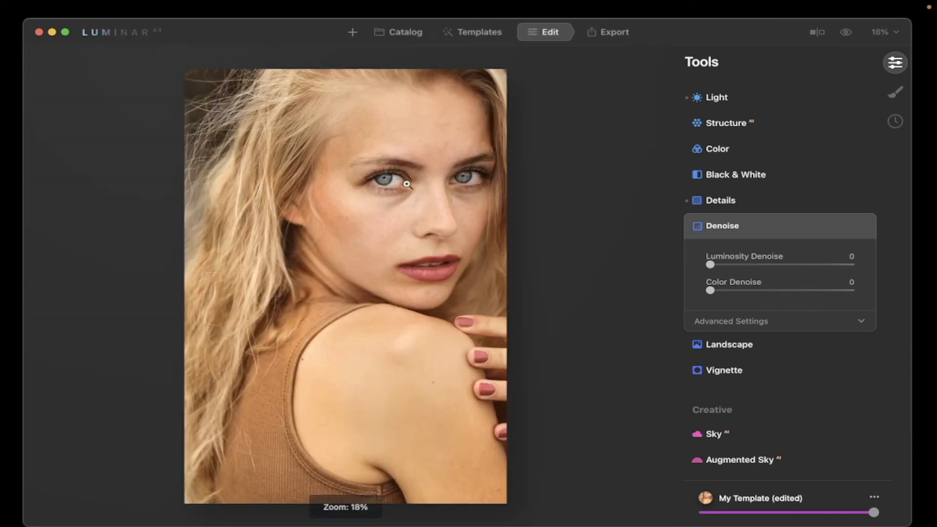
click(783, 230)
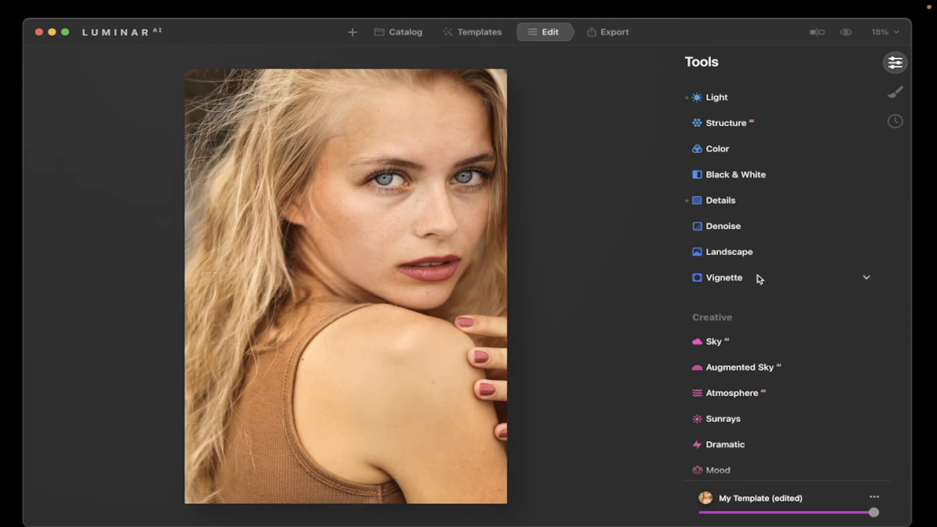
Set Face Light to 11 and Slim Face to 7 in the Face AI tool.
scroll(755, 281, down, 5)
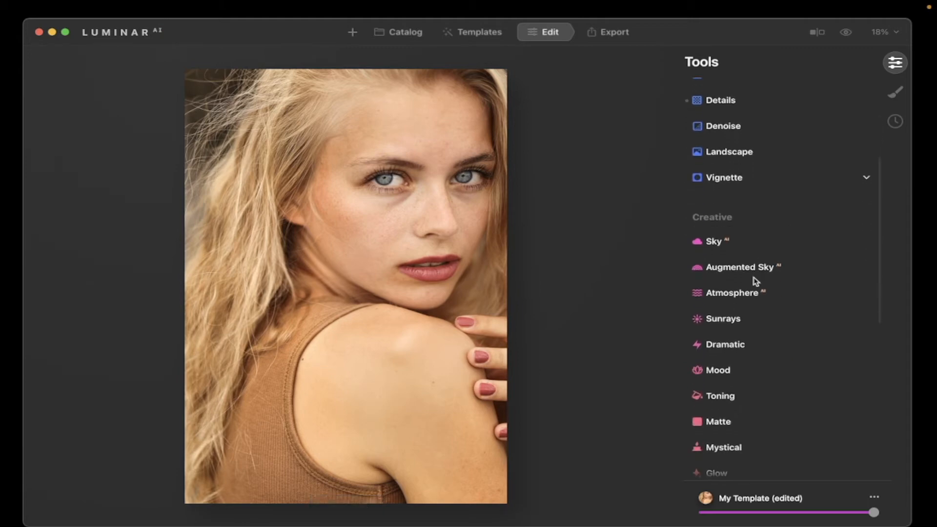
scroll(766, 245, down, 2)
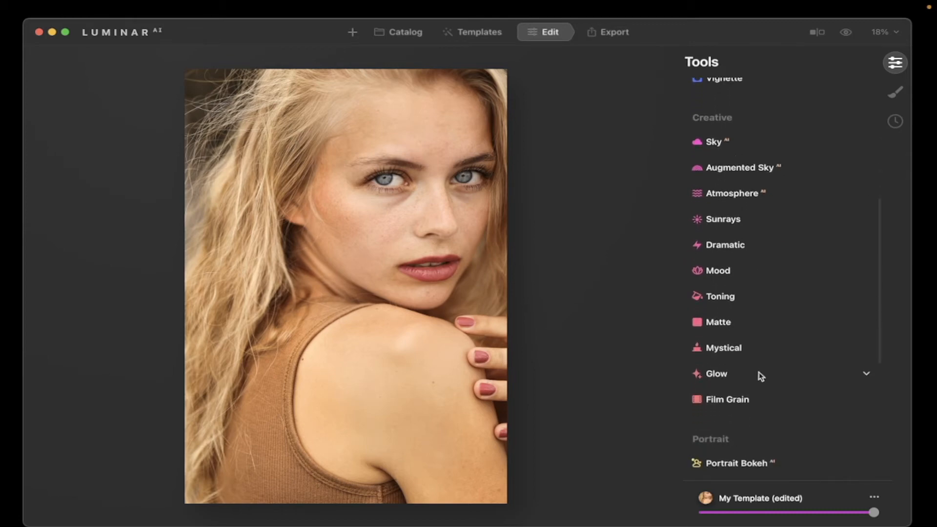
scroll(755, 272, down, 5)
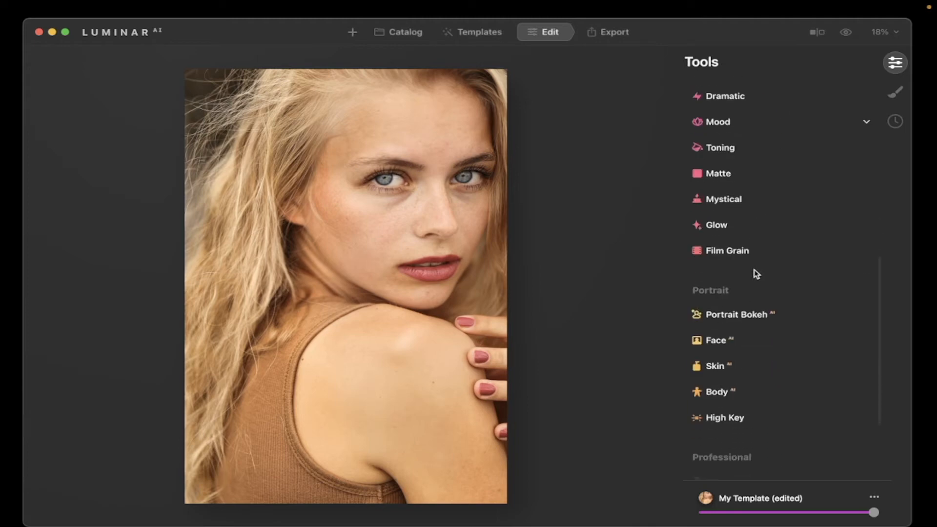
scroll(752, 291, down, 1)
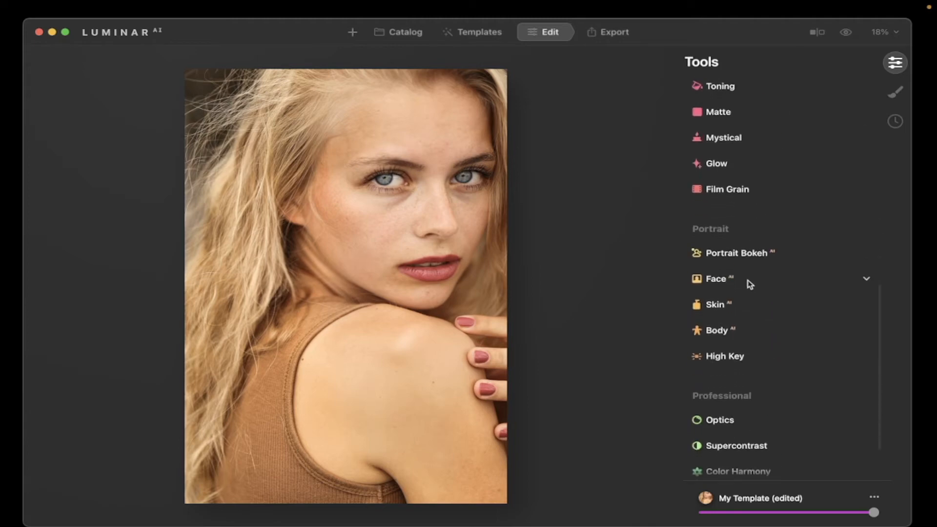
click(749, 281)
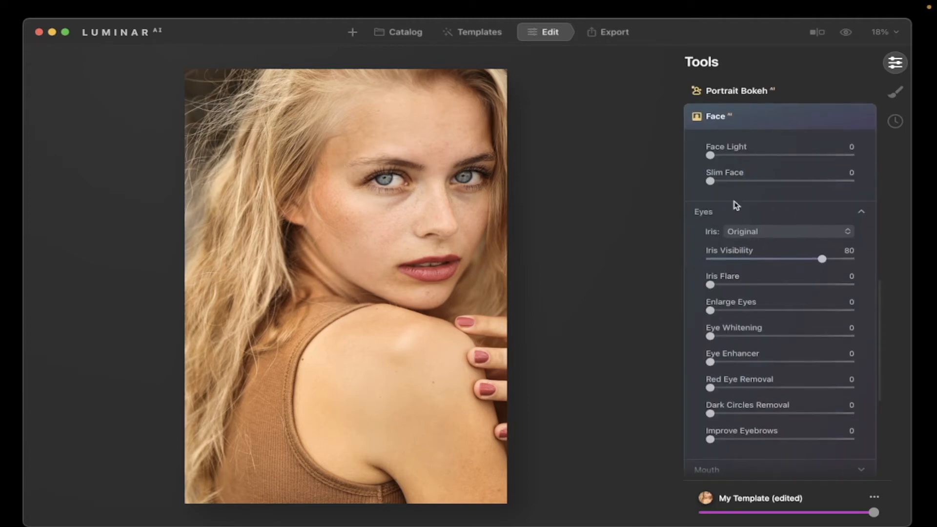
drag(712, 157, 729, 159)
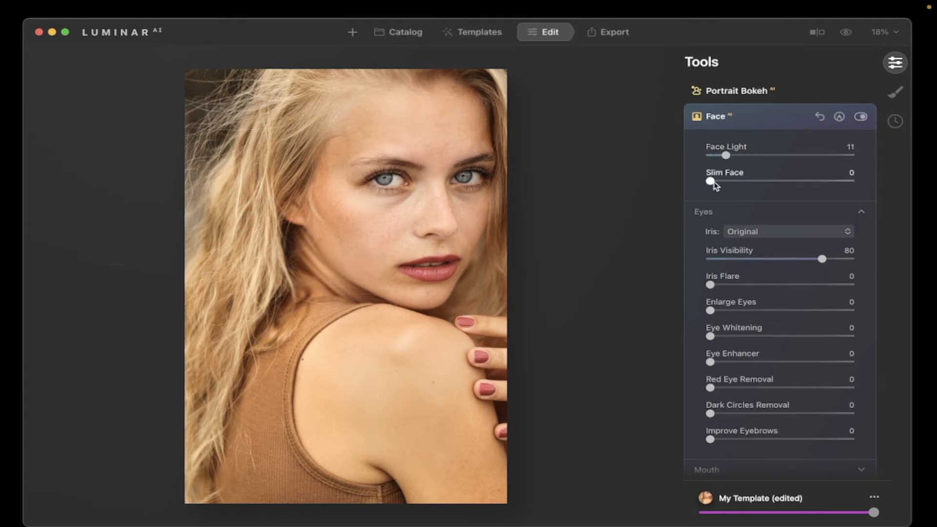
drag(714, 185, 722, 184)
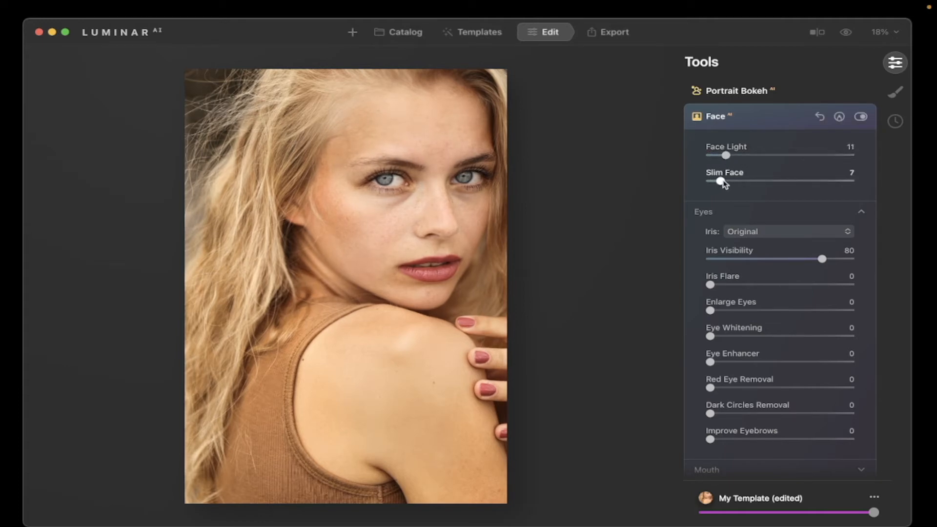
Zoom to the eyes at 100% and set Iris Flare to 20, Eye Whitening to 17 and Improve Eyebrows to 24 in Face AI.
scroll(772, 197, down, 1)
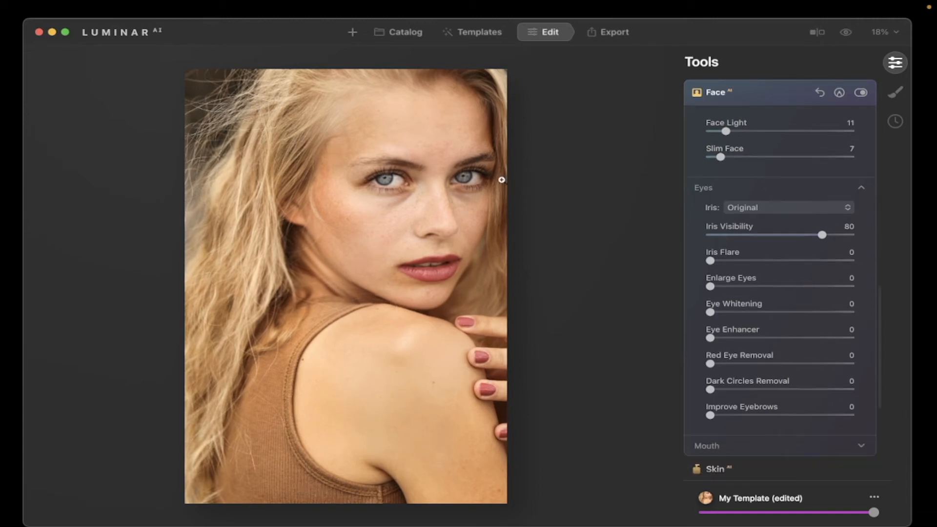
click(469, 178)
scroll(471, 180, left, 5)
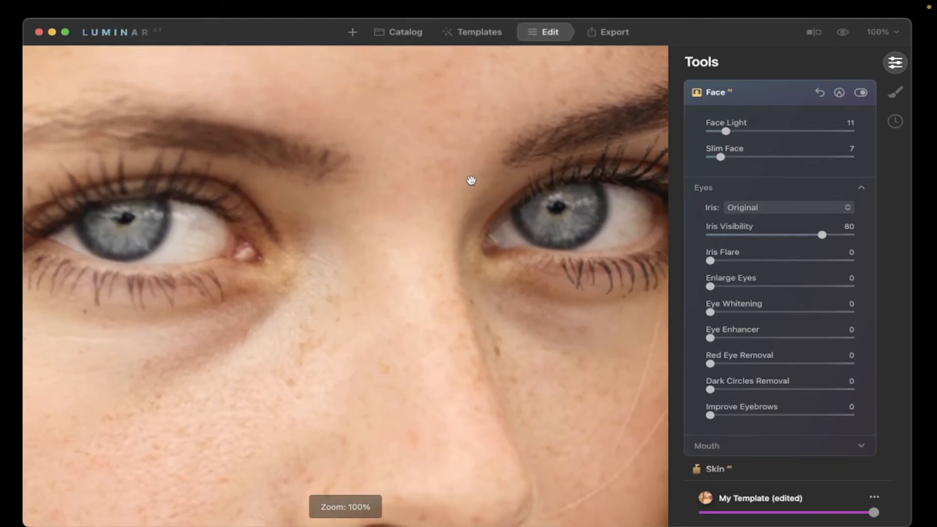
scroll(740, 211, down, 4)
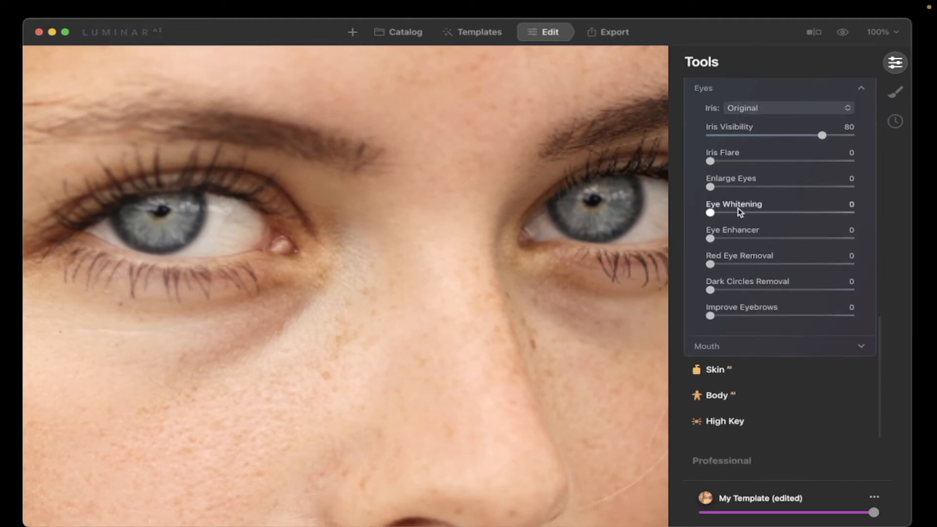
scroll(732, 207, up, 2)
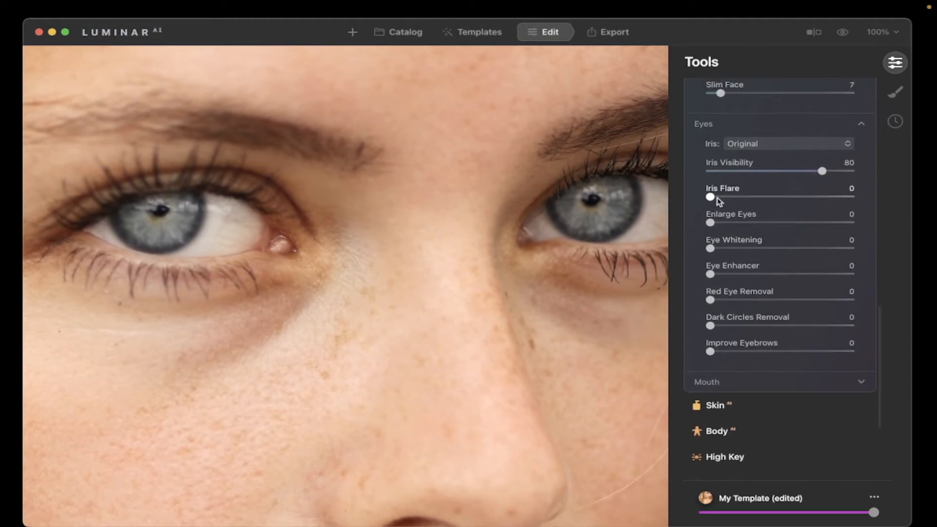
drag(717, 200, 737, 200)
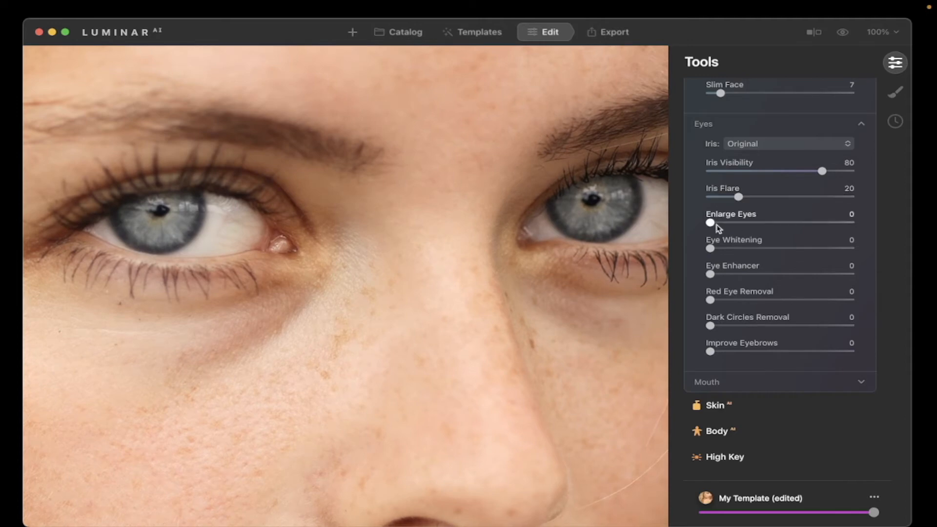
scroll(716, 225, down, 1)
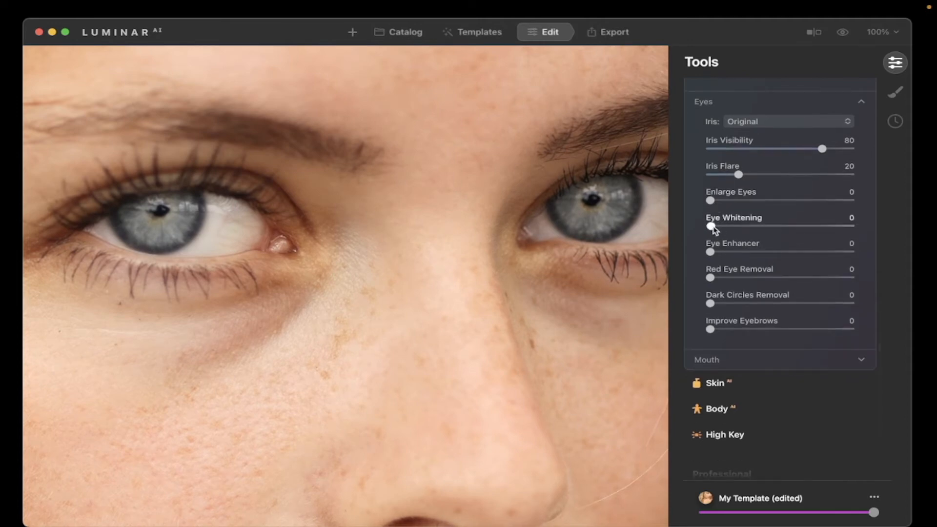
drag(714, 226, 740, 229)
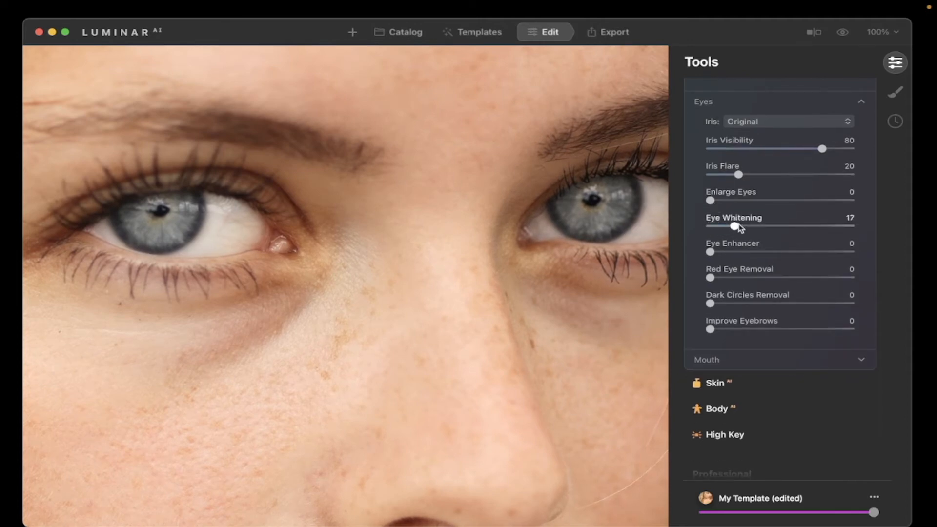
scroll(740, 228, down, 3)
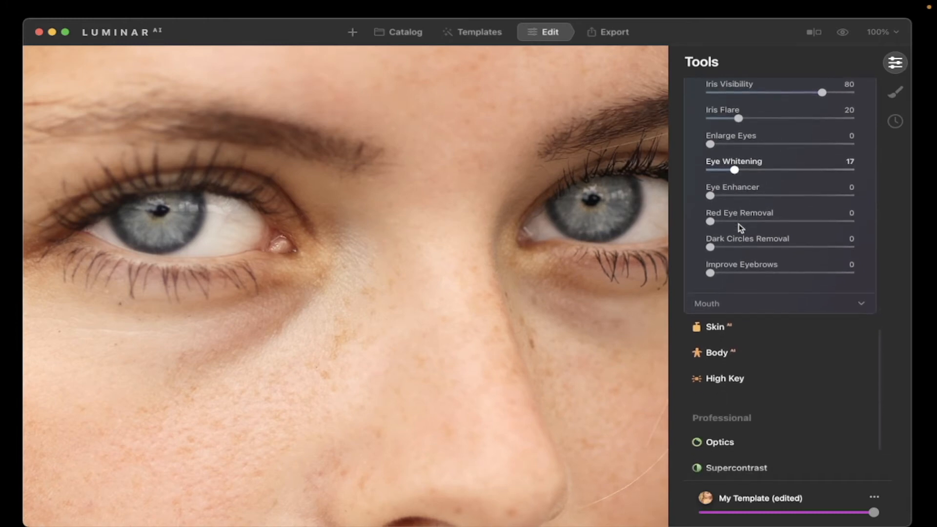
scroll(740, 228, down, 3)
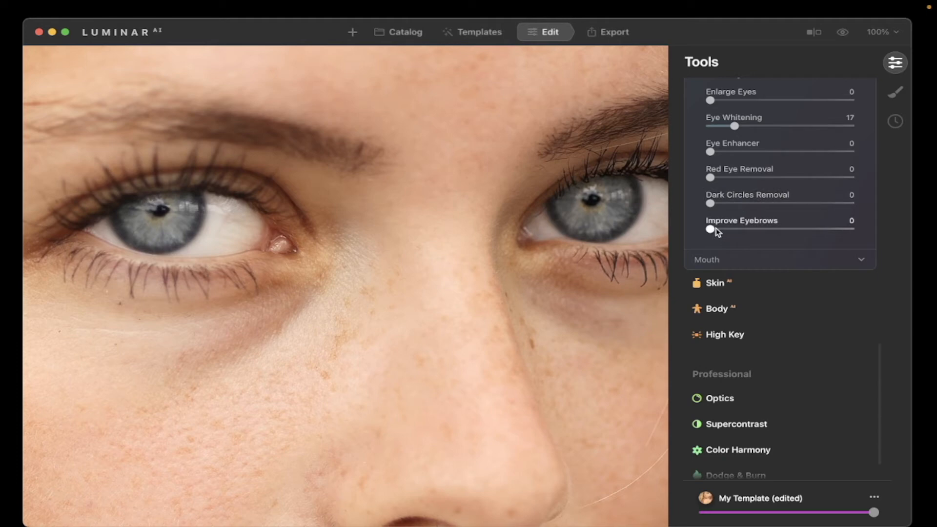
drag(713, 229, 752, 230)
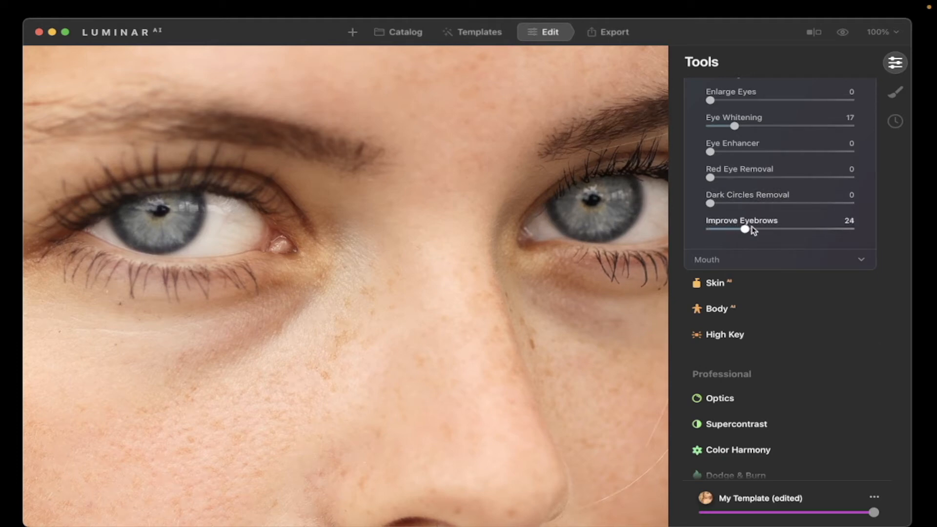
Set Lips Darkening to 9 and Lips Redness to 10 in Face AI's Mouth settings, then return to the full portrait view.
scroll(541, 227, down, 10)
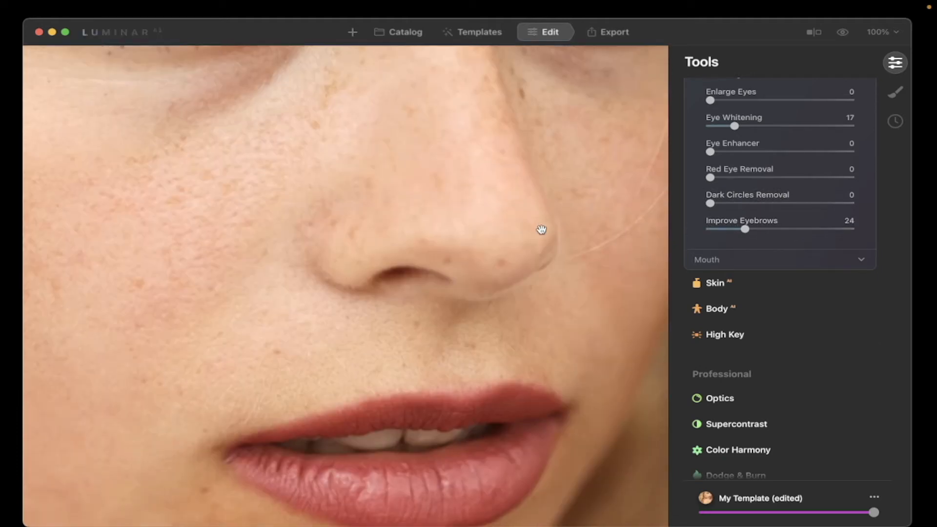
scroll(541, 230, up, 8)
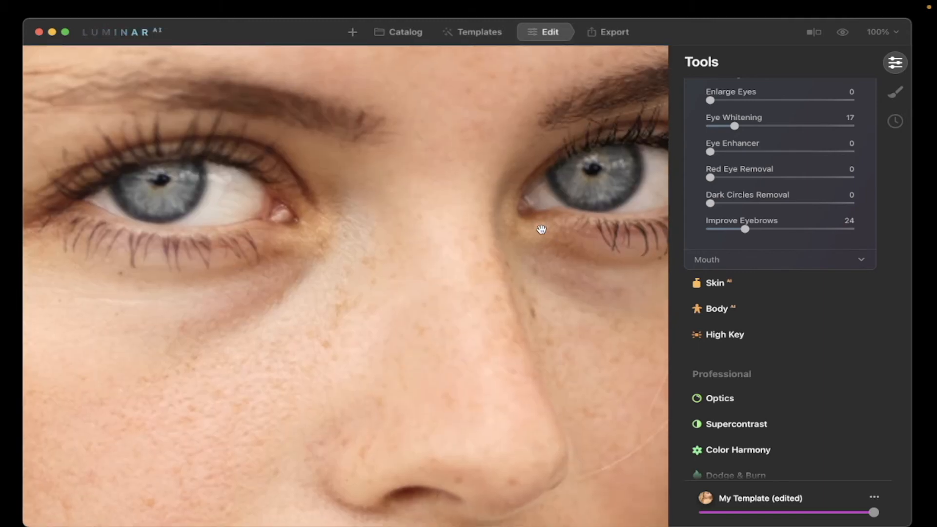
scroll(541, 229, down, 4)
scroll(542, 230, down, 5)
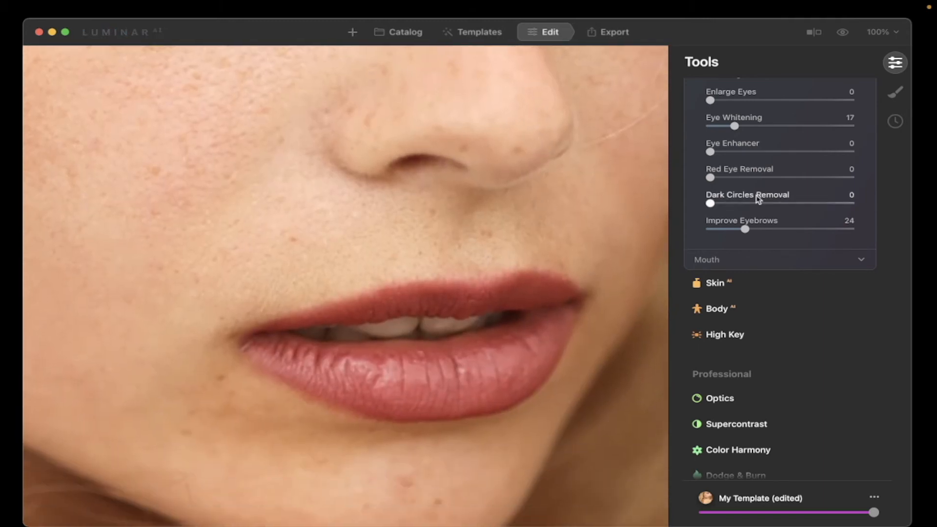
click(738, 261)
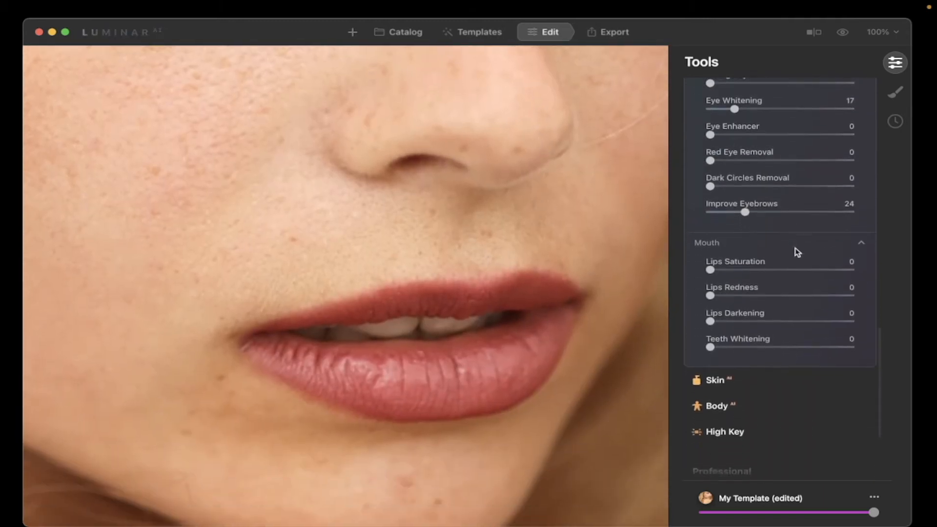
drag(712, 309, 726, 287)
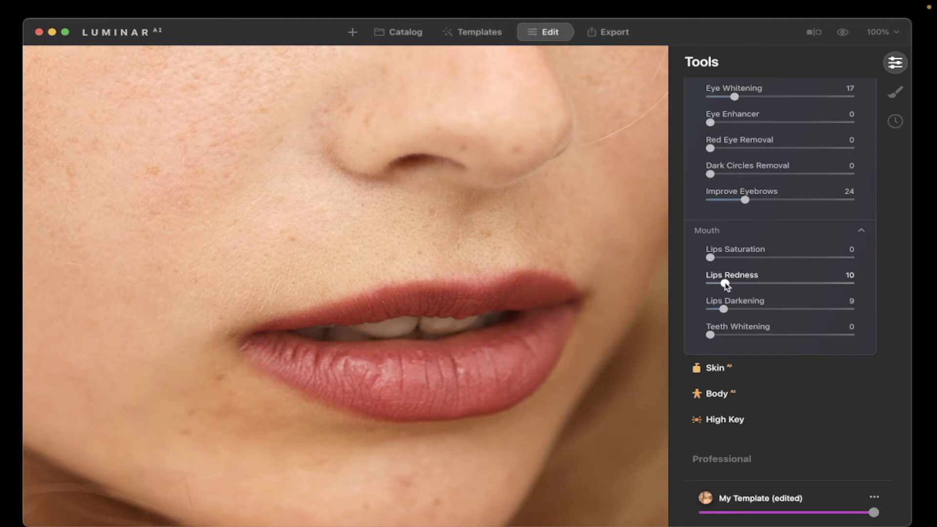
double_click(568, 283)
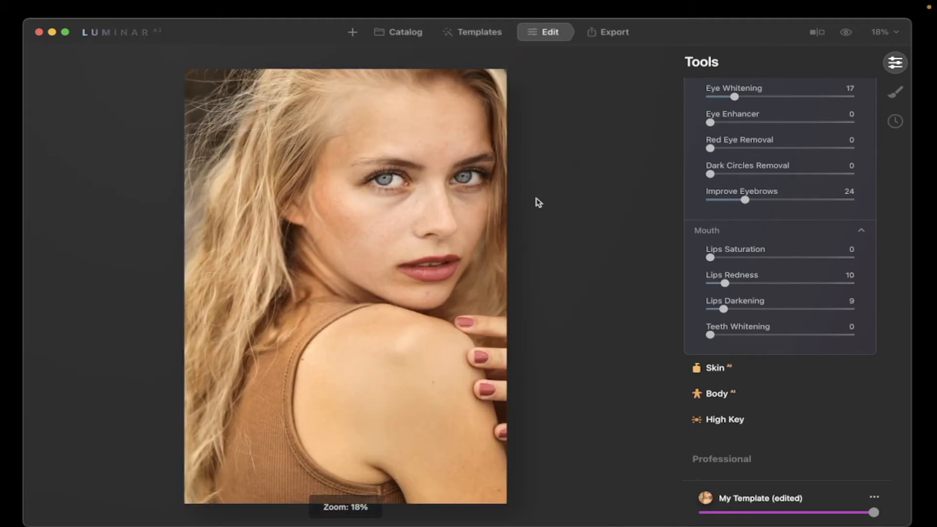
Smooth the skin with a Skin AI Amount of 53 and check the area under the eye at 100% zoom.
click(751, 366)
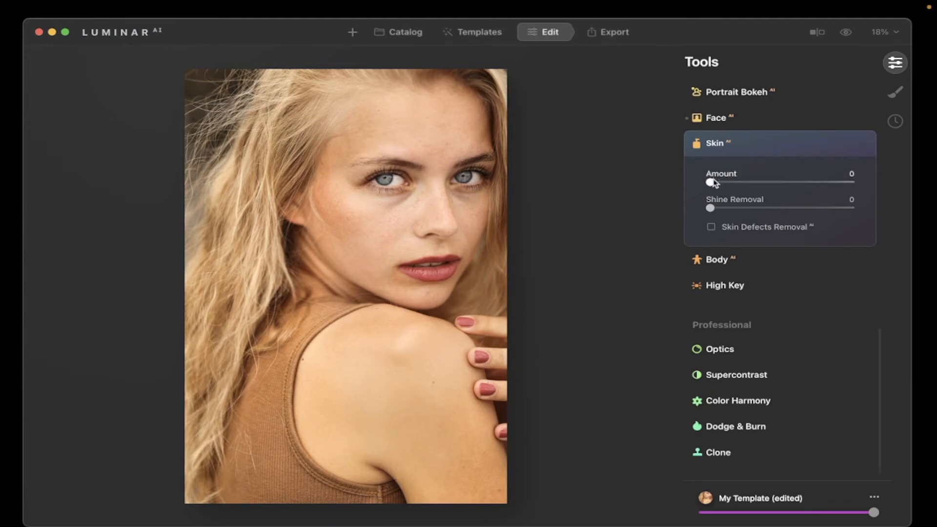
drag(712, 183, 787, 183)
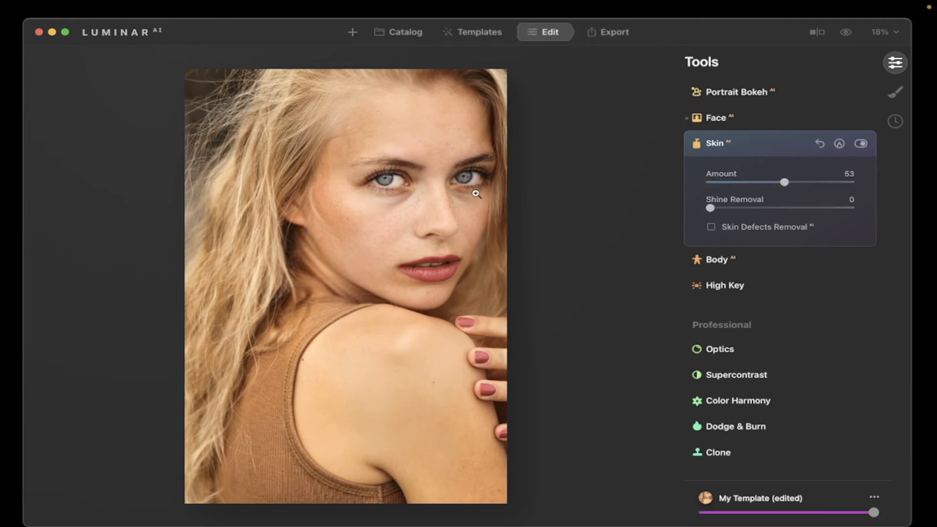
click(376, 199)
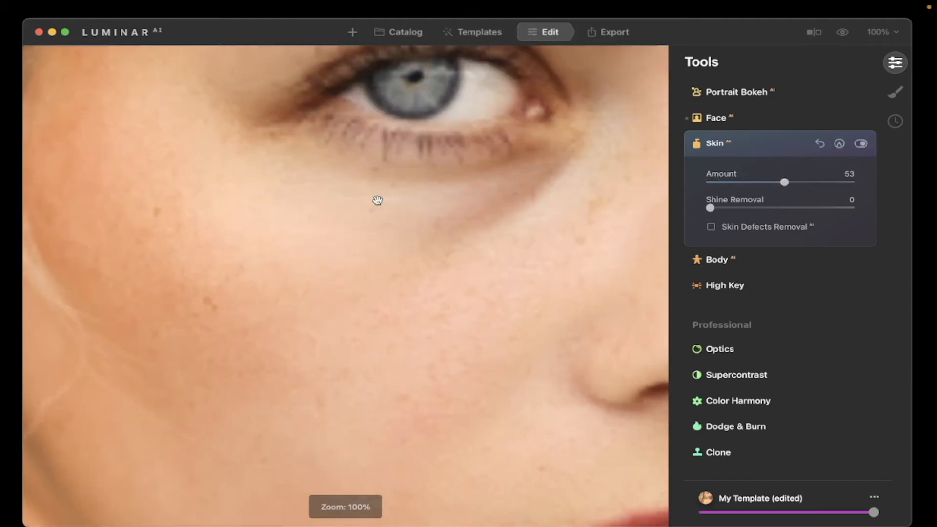
click(461, 203)
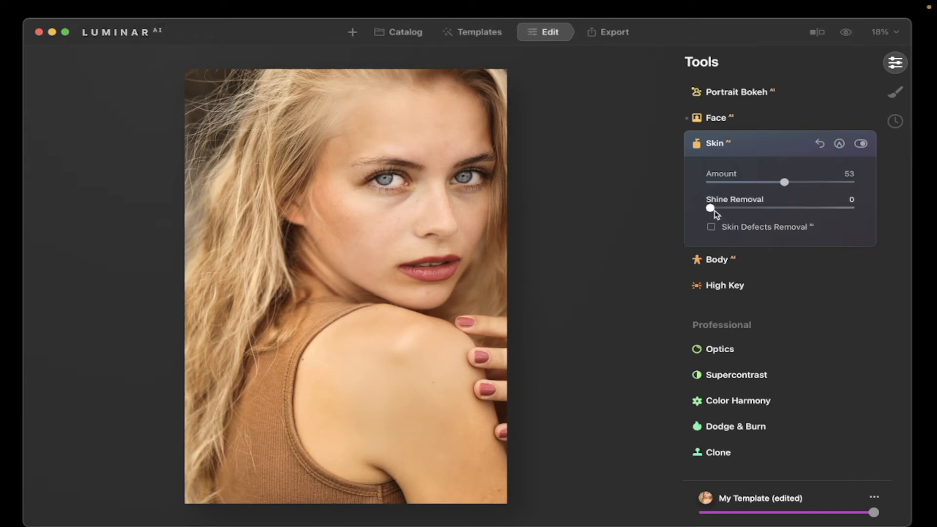
Set Shine Removal to 6, enable Skin Defects Removal in Skin AI, and inspect the cheek at 100% zoom.
drag(710, 209, 720, 209)
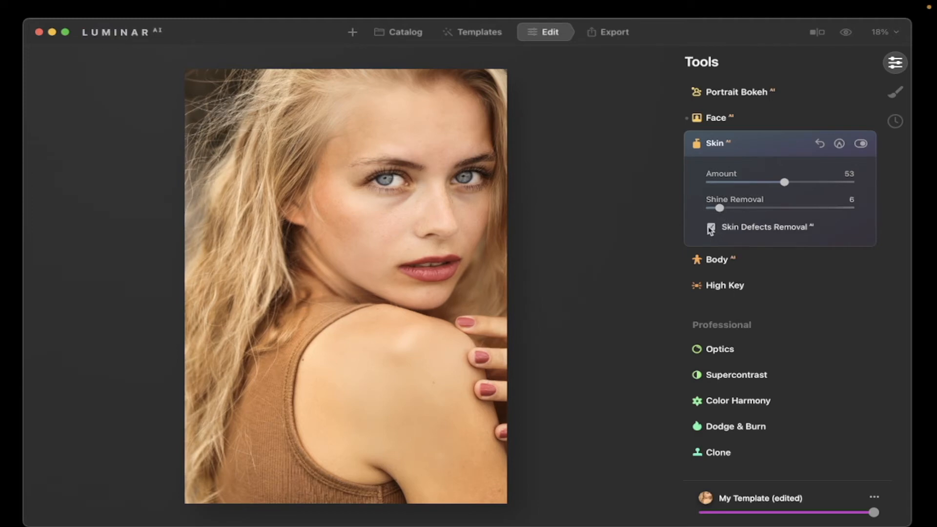
click(364, 189)
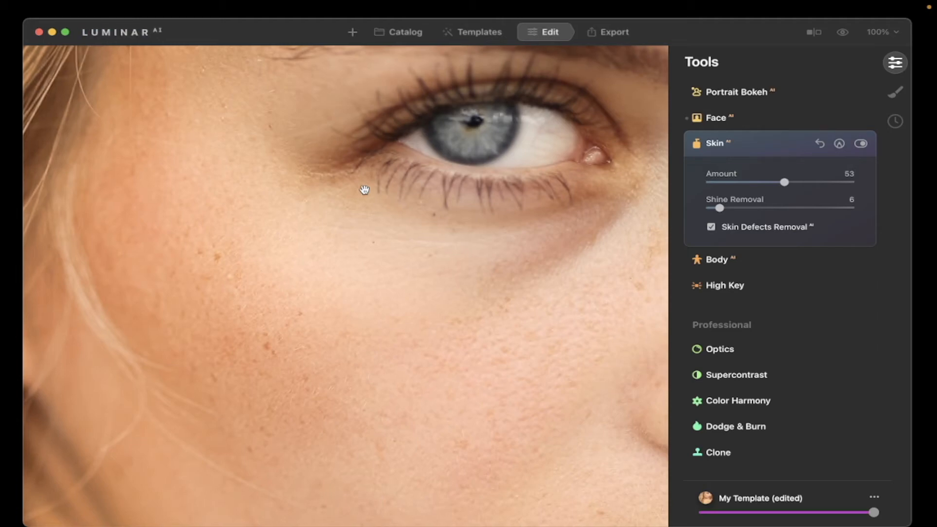
click(351, 236)
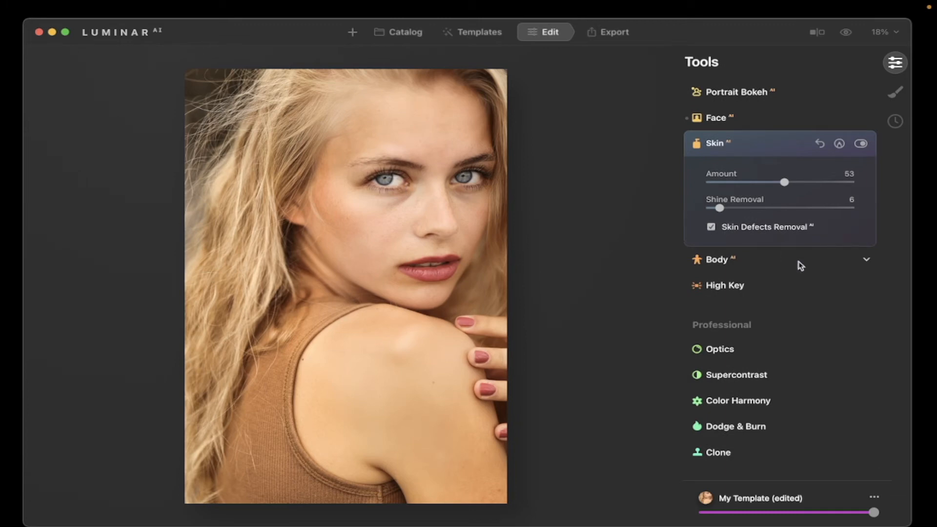
Return to the catalog and view the edited portrait of the woman holding her glasses at full size.
scroll(797, 263, up, 10)
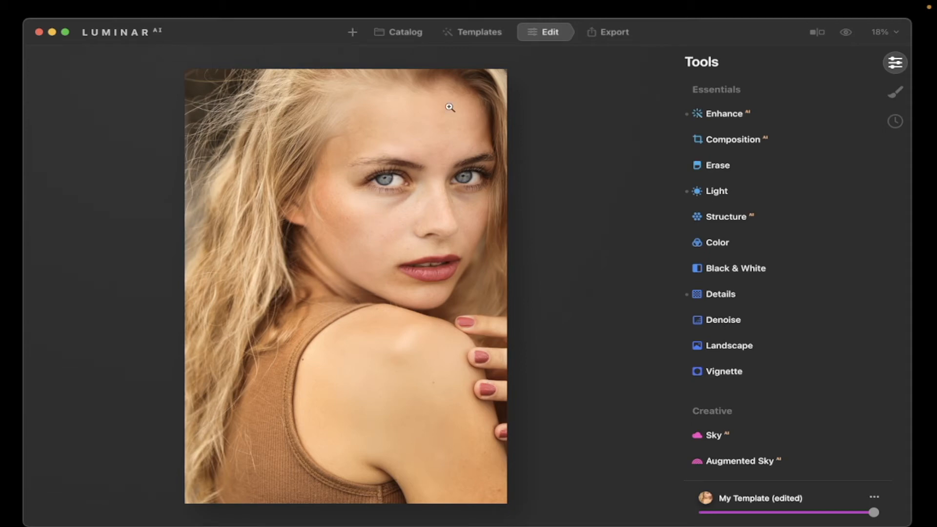
click(407, 35)
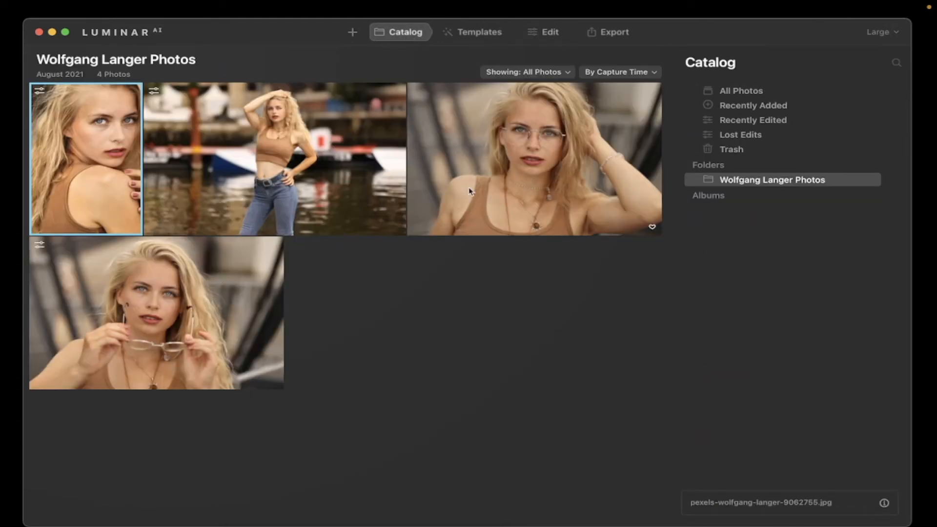
click(106, 329)
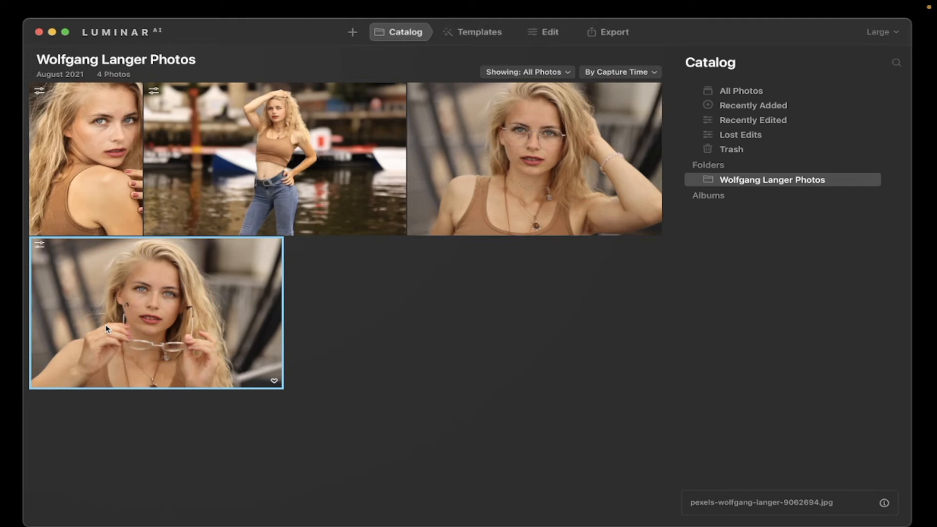
double_click(153, 309)
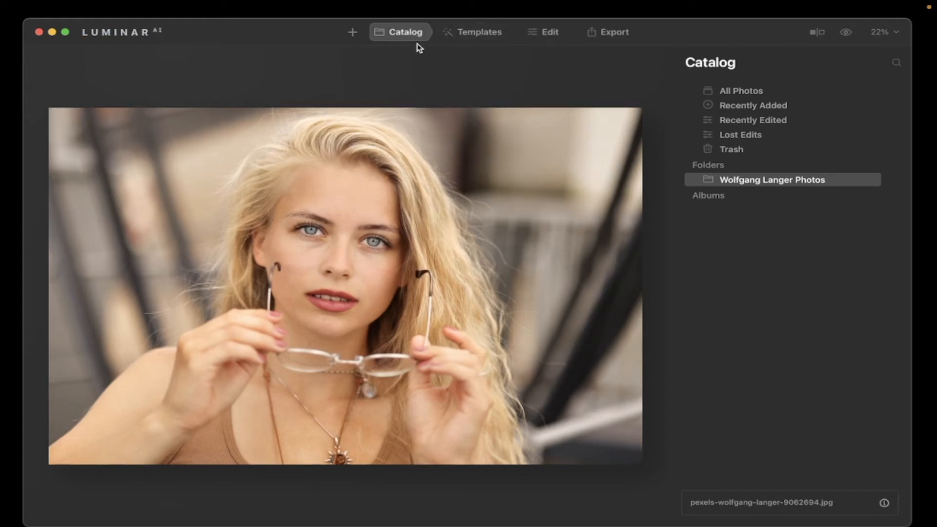
click(402, 37)
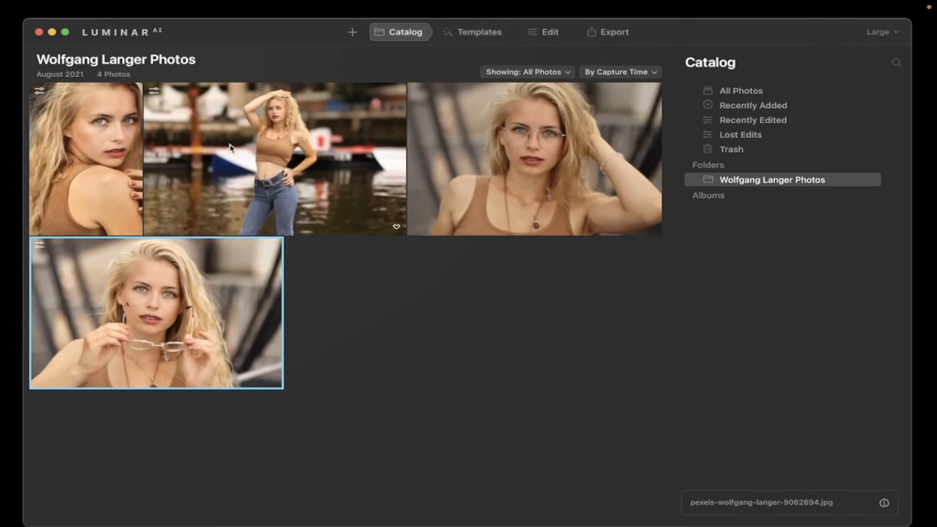
Paste the copied adjustments onto the unedited catalog portrait of the woman wearing glasses.
click(514, 153)
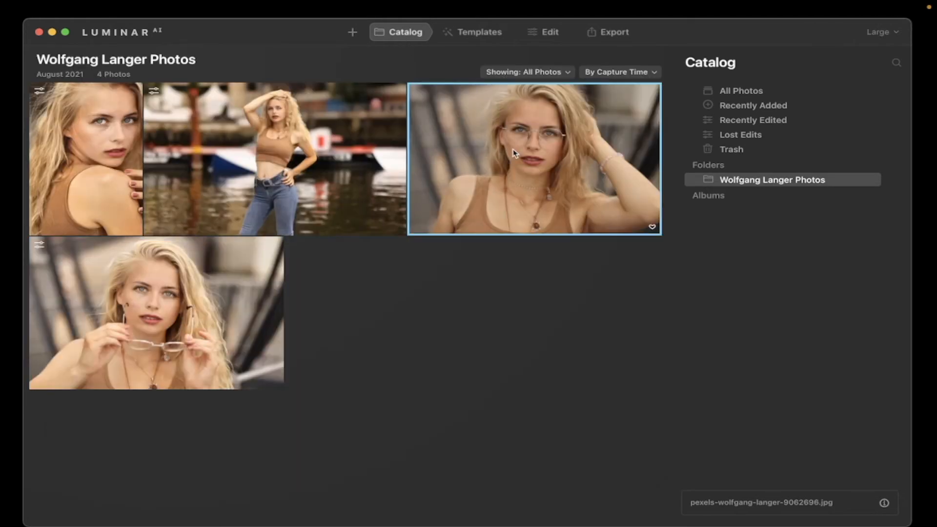
key(super+v)
double_click(555, 158)
double_click(368, 229)
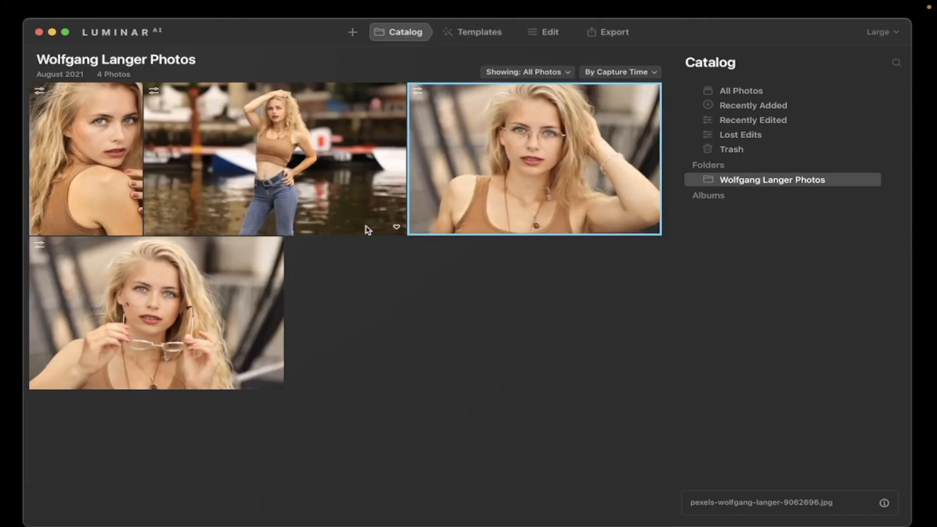
Open the portrait of the woman wearing glasses and inspect her face, lips and neck at 68% and 34% zoom.
double_click(519, 161)
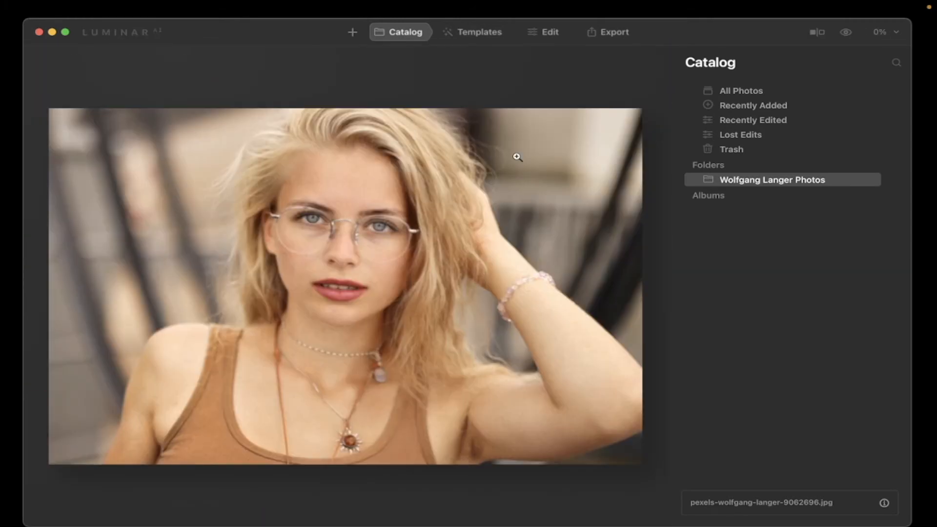
click(384, 224)
click(384, 225)
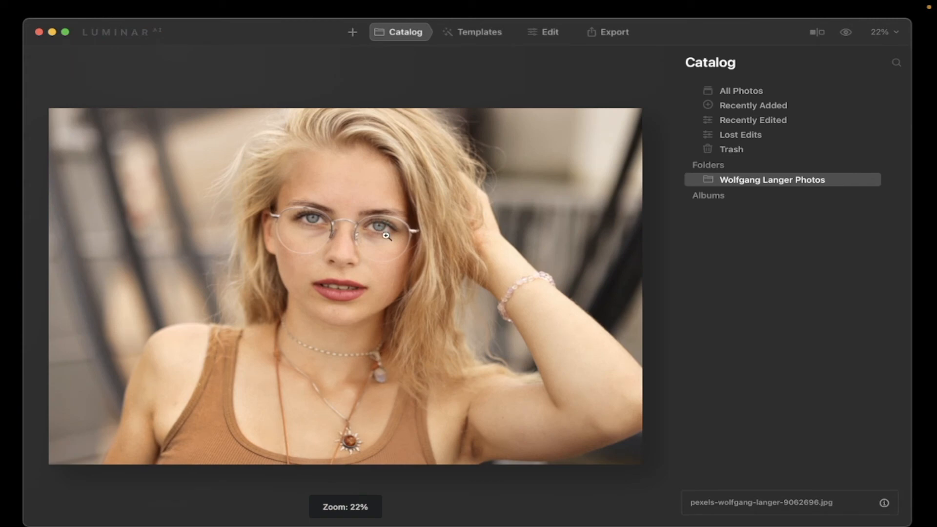
scroll(385, 234, up, 5)
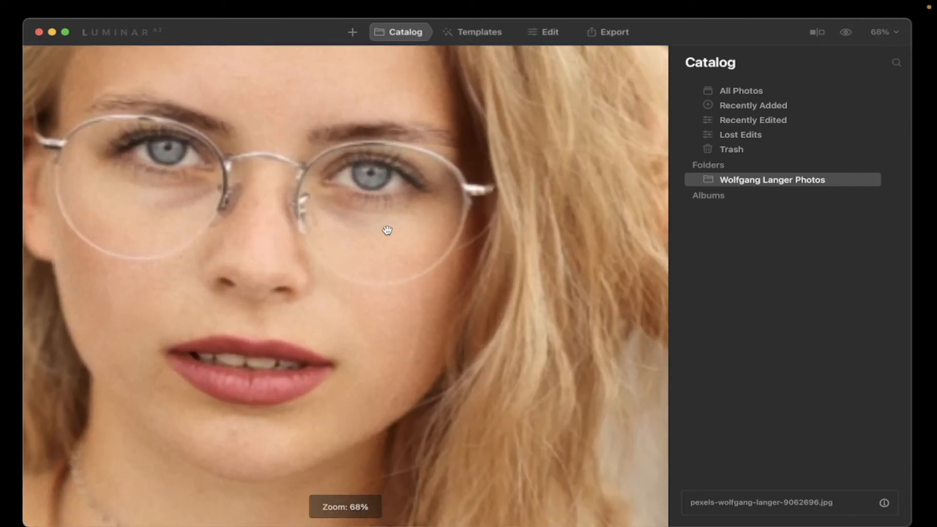
scroll(387, 231, left, 10)
scroll(387, 230, down, 5)
scroll(387, 231, down, 5)
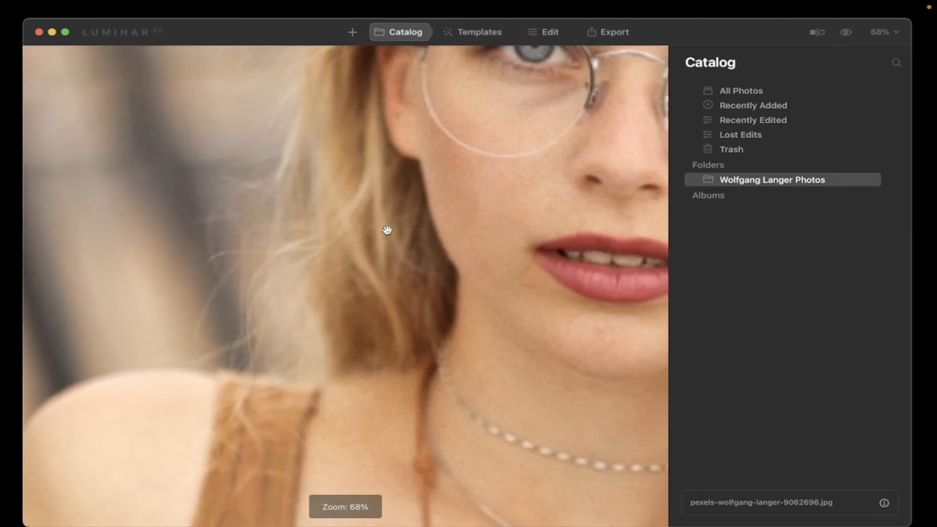
scroll(387, 230, right, 7)
scroll(387, 230, down, 2)
scroll(387, 231, right, 3)
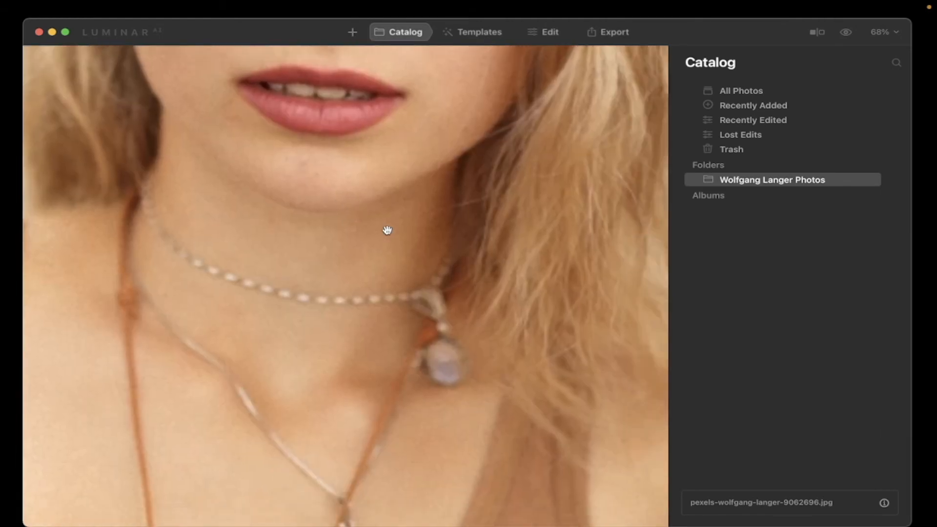
key(super+minus)
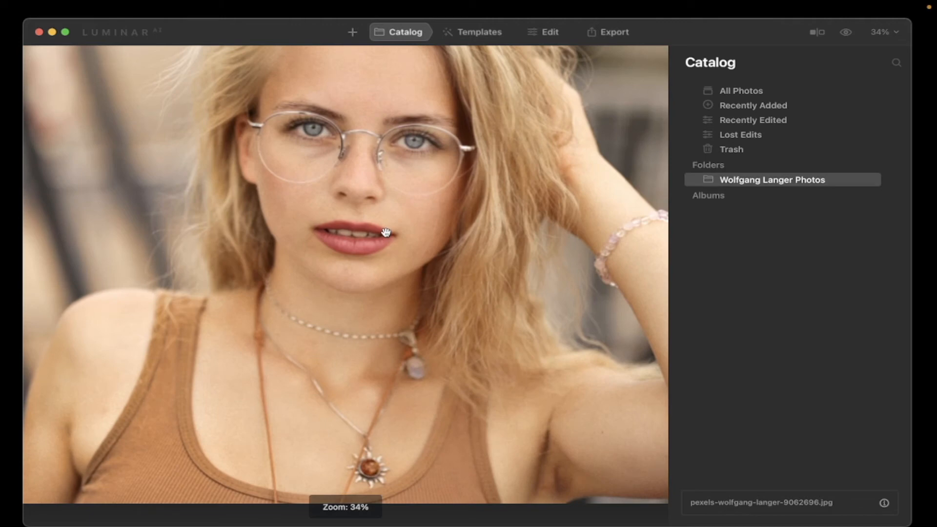
scroll(386, 232, up, 3)
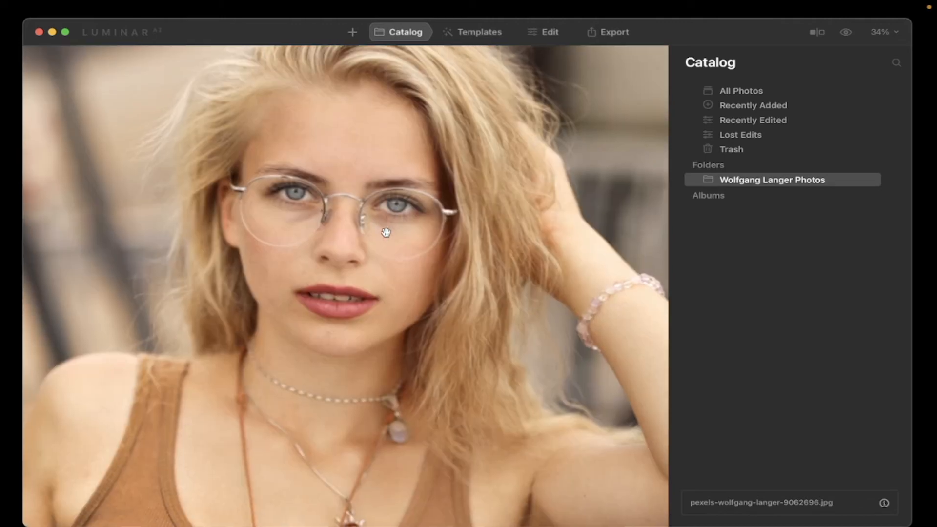
key(super+minus)
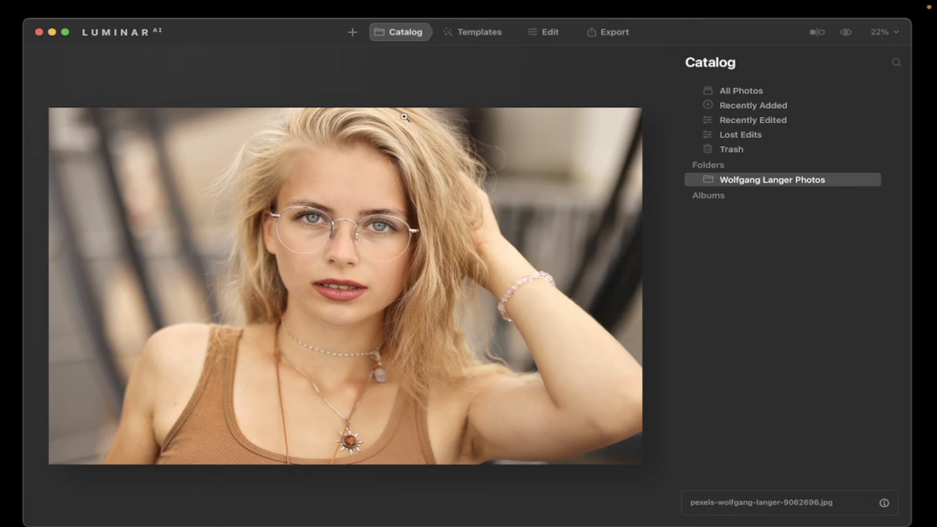
Open the waterfront photo from the catalog and check the woman's face at 100% zoom.
click(403, 33)
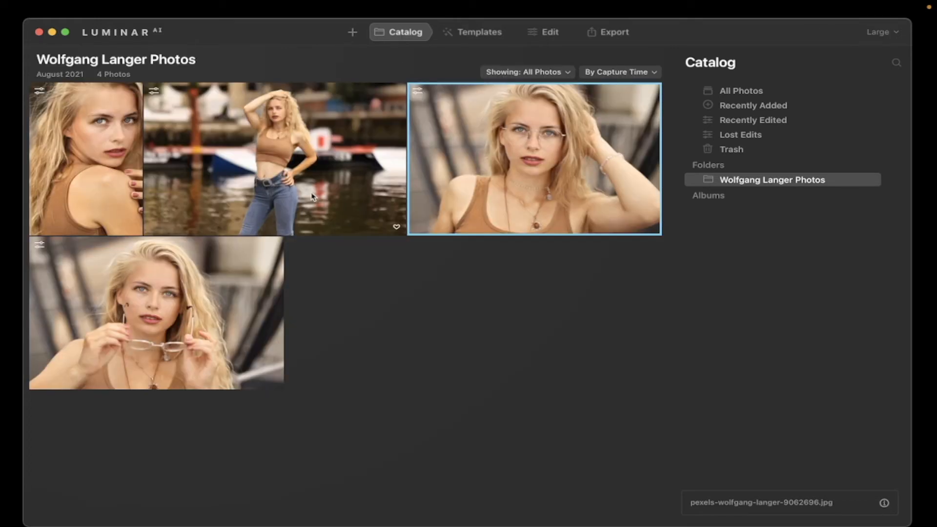
click(262, 169)
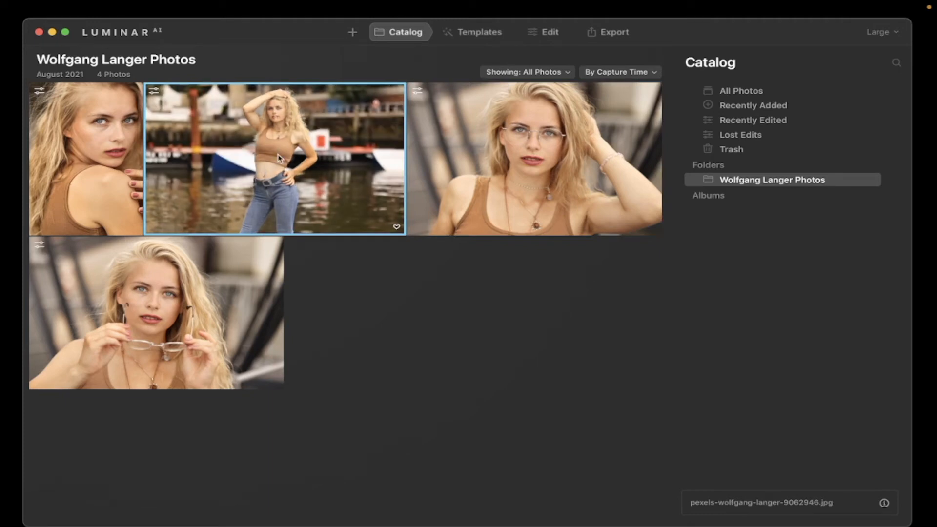
double_click(294, 153)
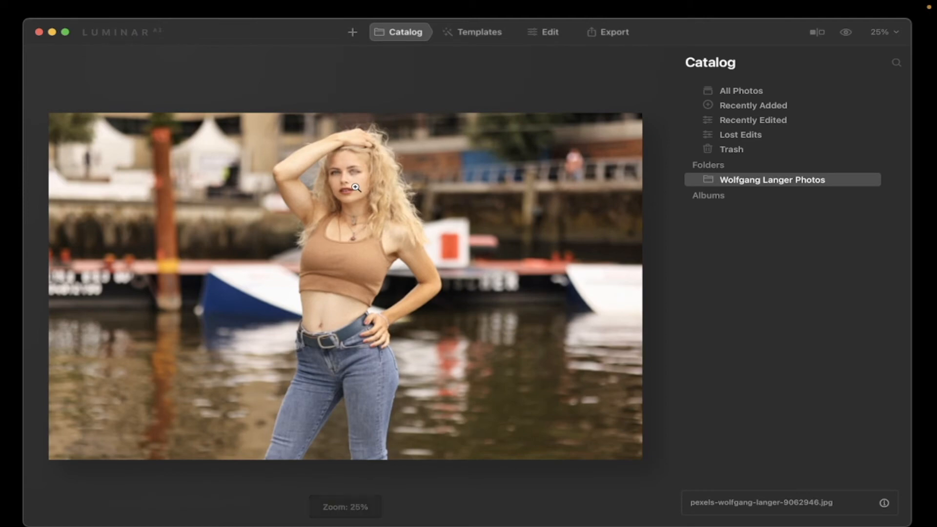
click(356, 187)
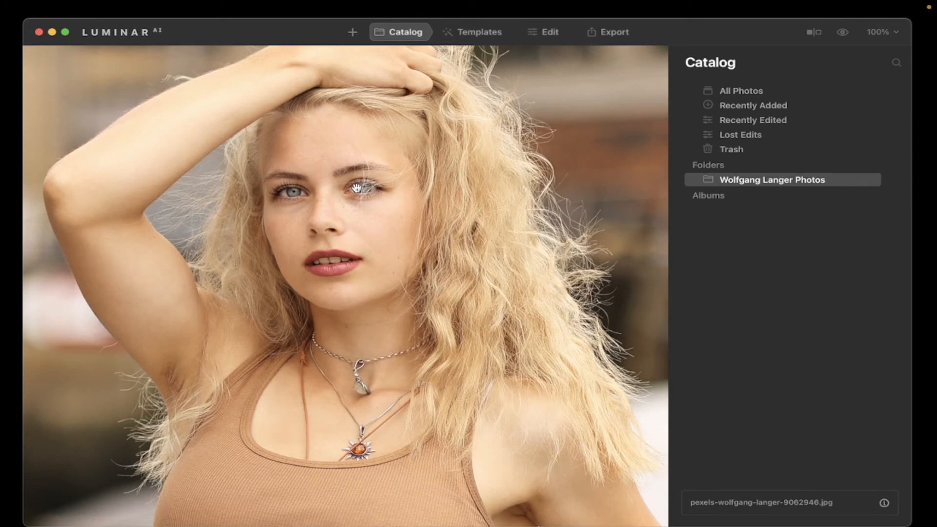
click(356, 188)
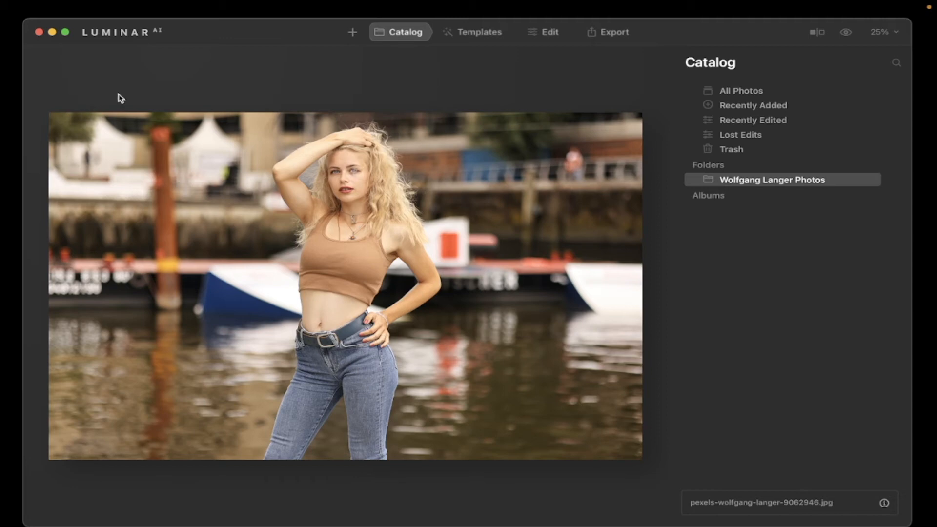
Reopen the close-up over-the-shoulder portrait for editing and convert it to black and white.
click(401, 35)
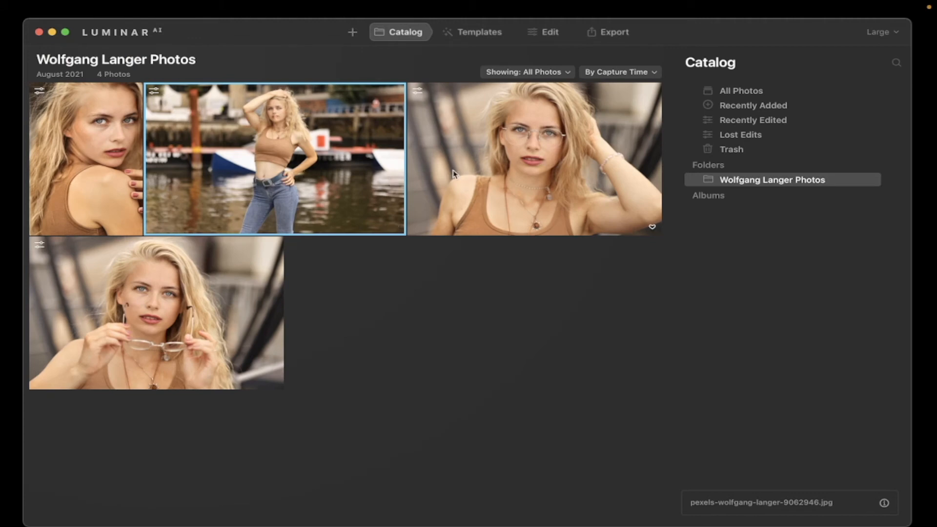
double_click(106, 157)
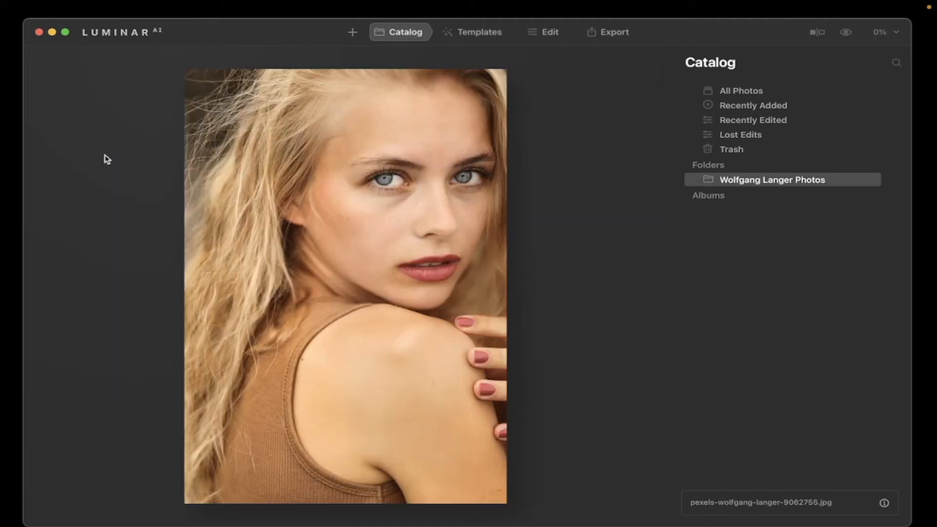
click(557, 34)
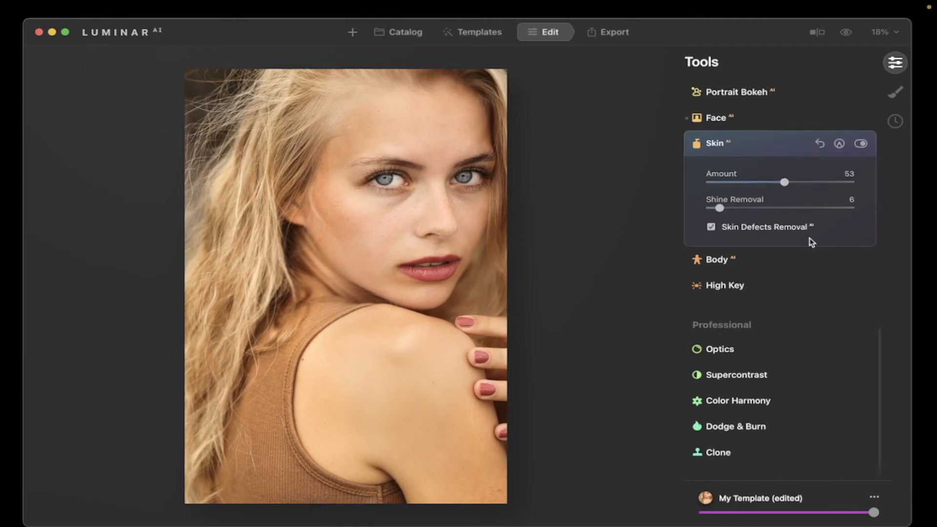
scroll(814, 292, up, 15)
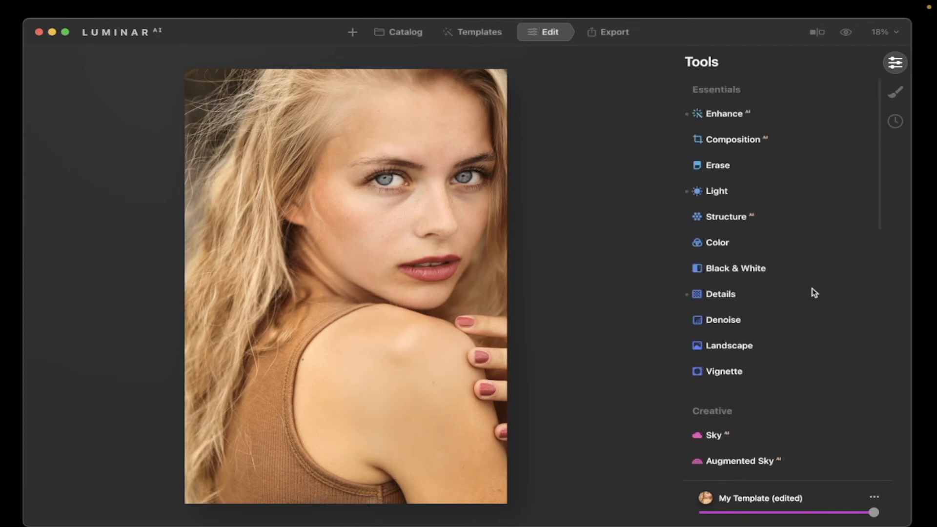
scroll(814, 292, down, 1)
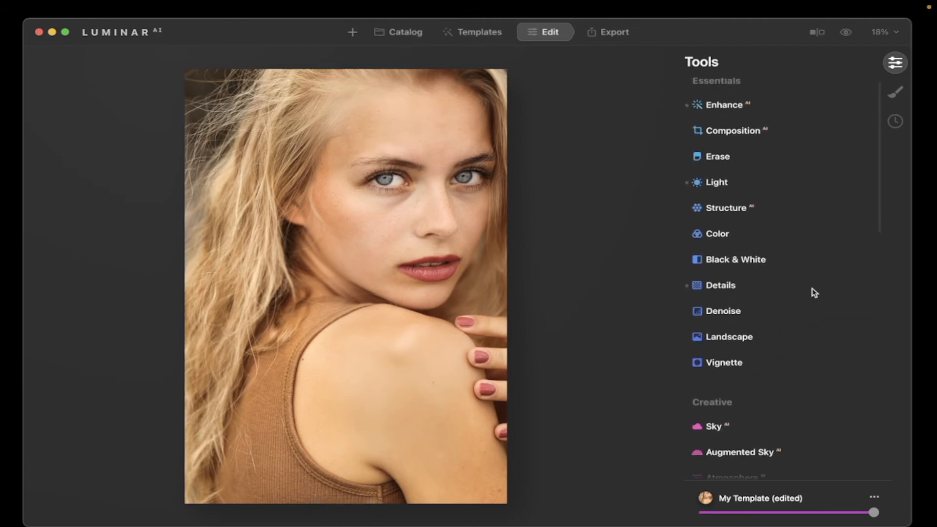
click(766, 262)
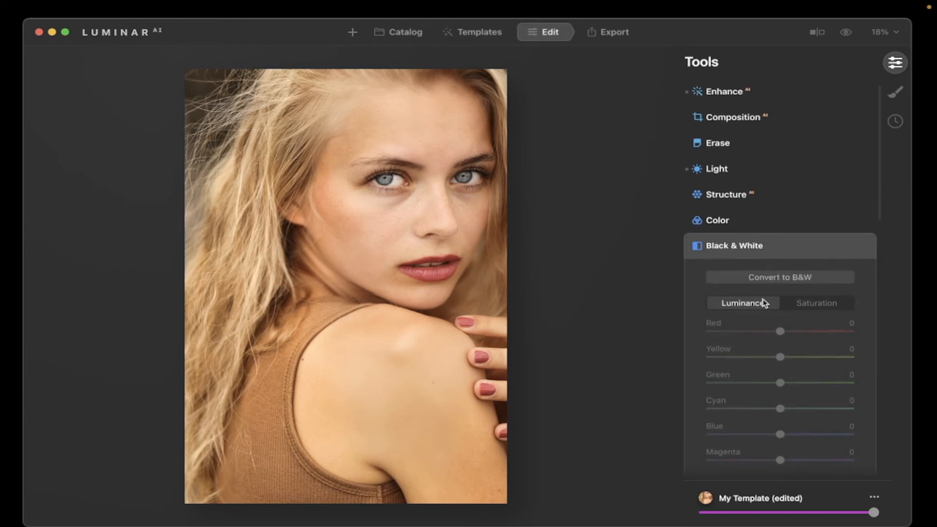
click(778, 282)
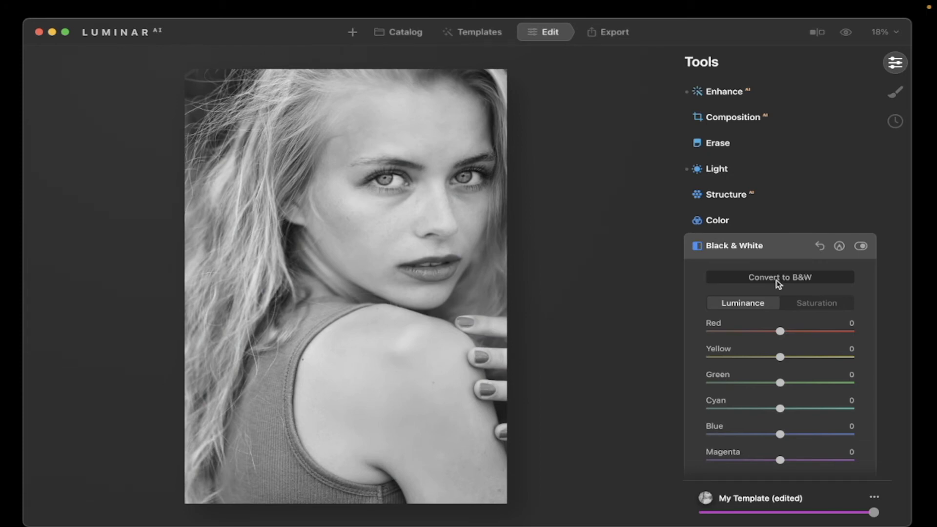
Apply the close-up's black-and-white adjustments to the other three catalog photos, then deselect them.
click(419, 34)
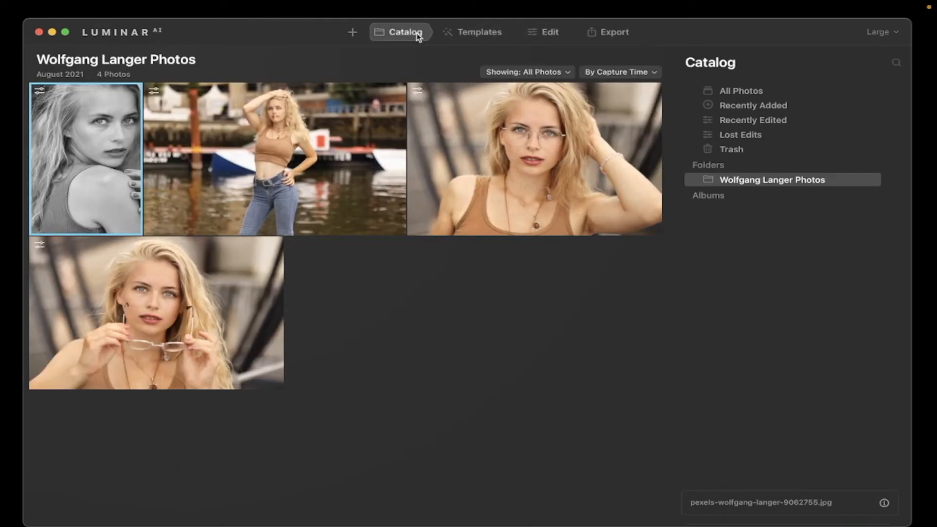
click(353, 130)
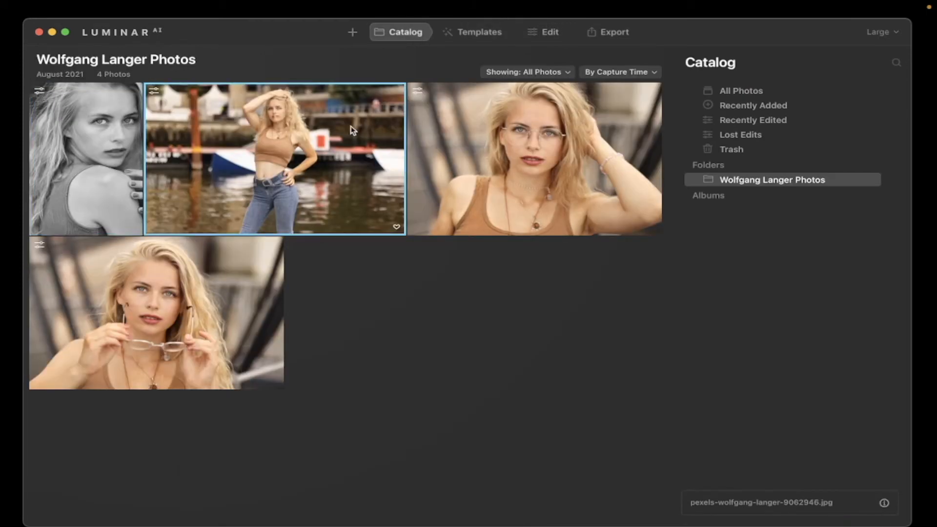
super+click(515, 143)
super+click(233, 293)
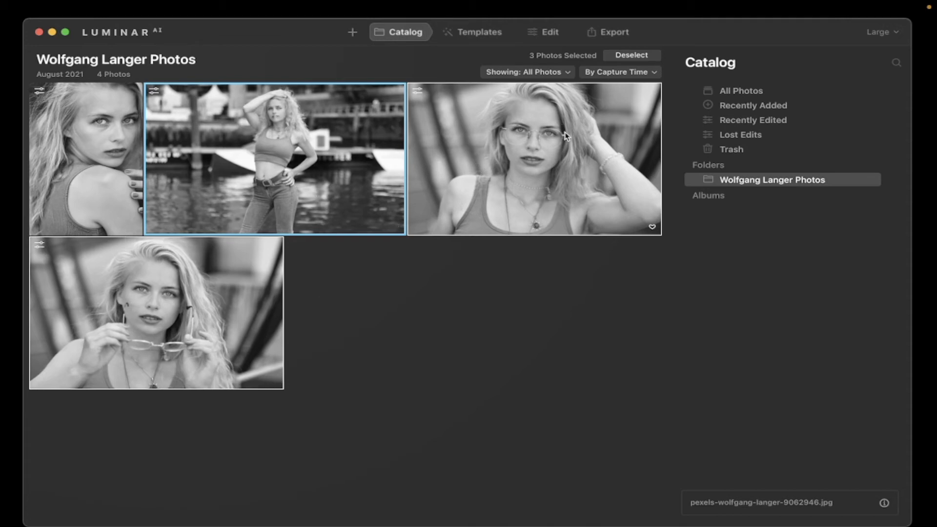
click(436, 298)
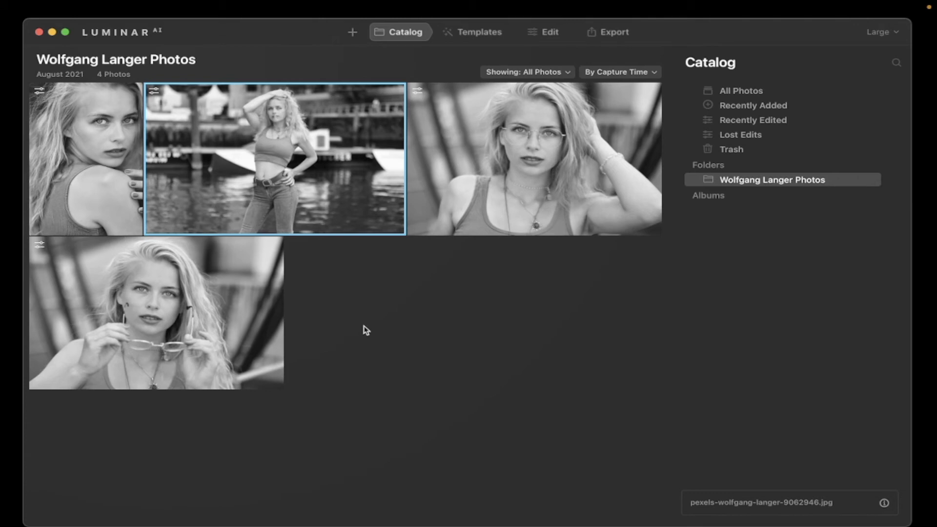
Select all four catalog photos and save them to disk in the photographer's photos folder inside Movies.
click(94, 166)
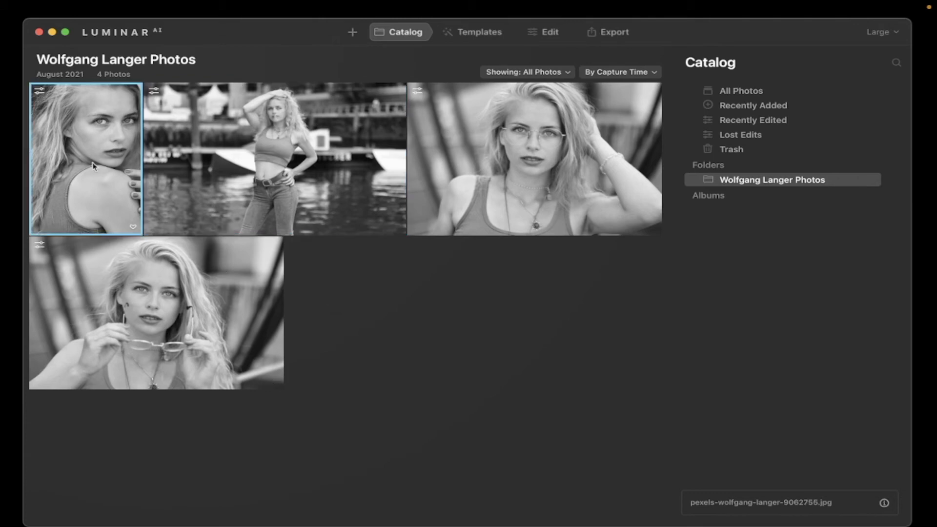
key(super+a)
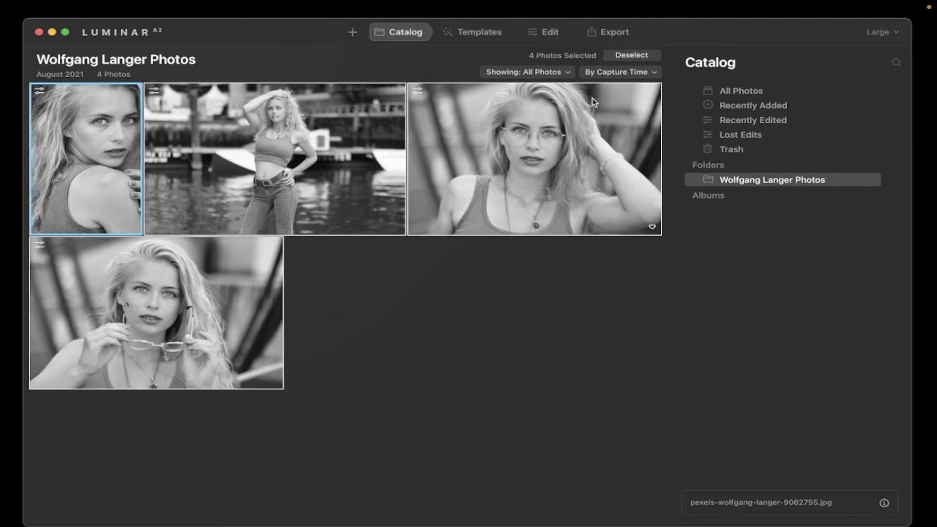
click(627, 35)
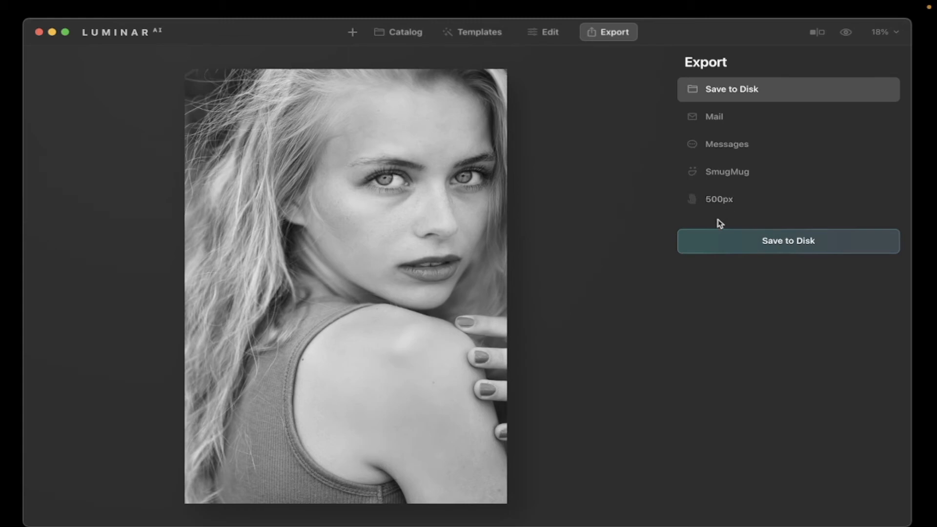
click(759, 242)
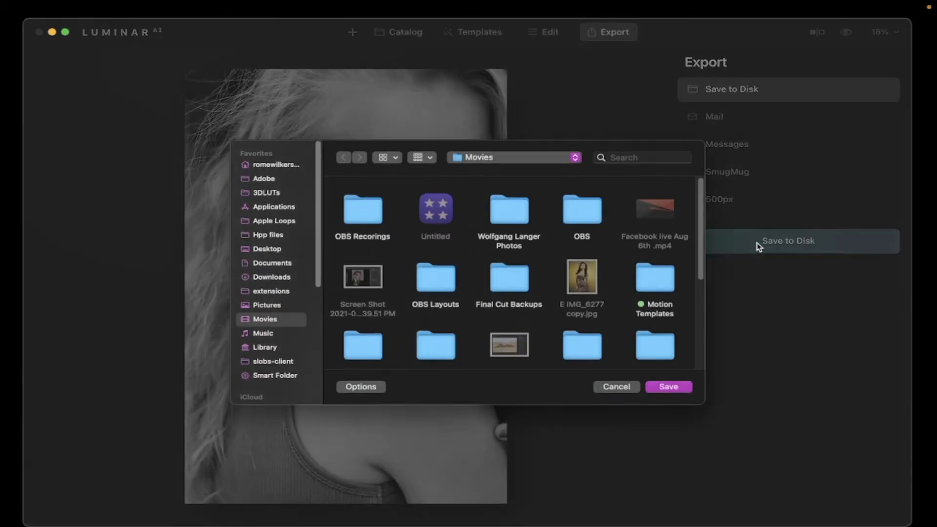
scroll(395, 219, down, 5)
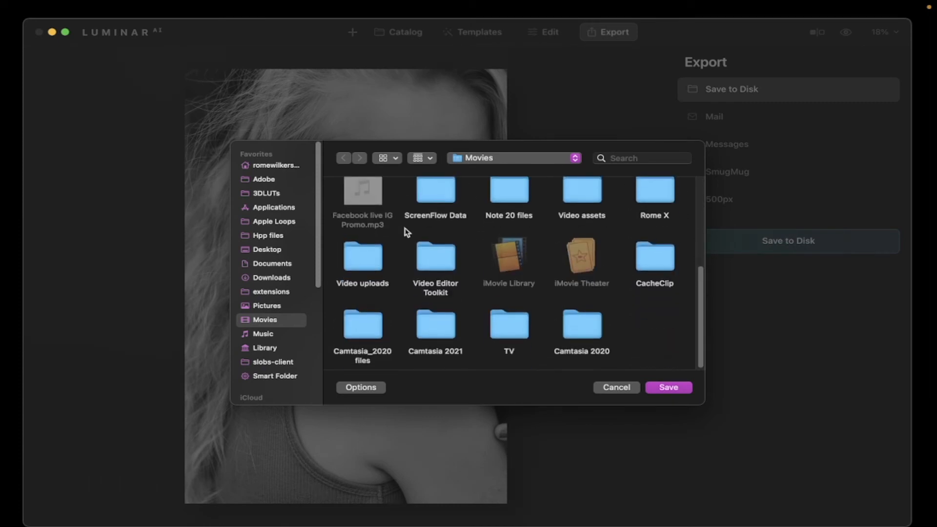
scroll(453, 274, up, 5)
double_click(523, 249)
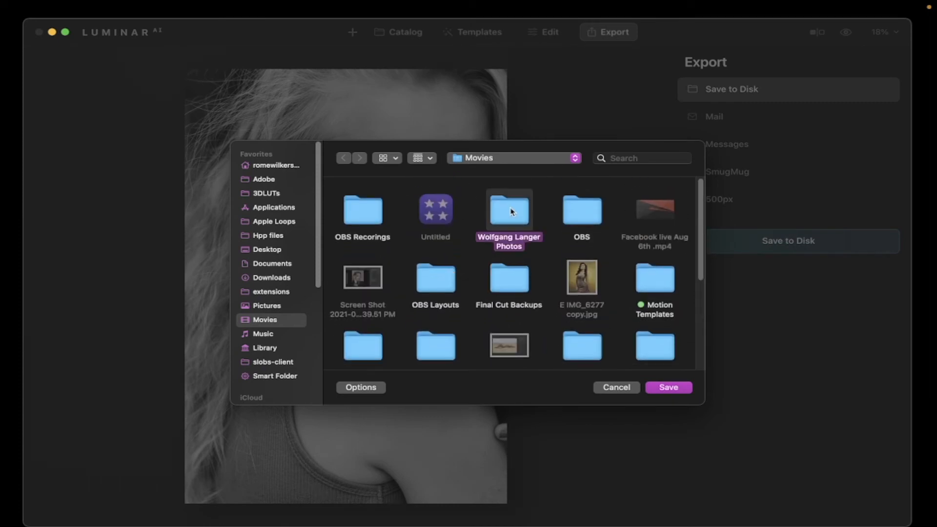
click(672, 388)
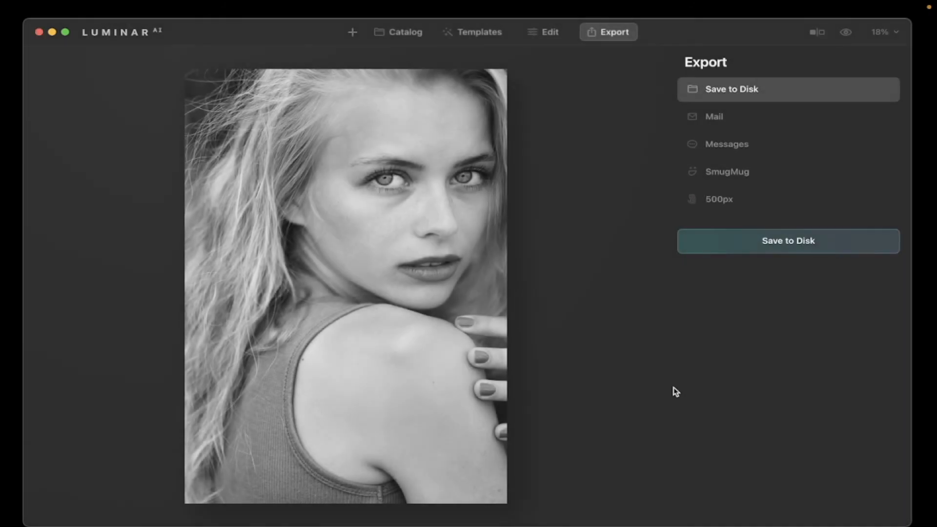
Switch to Finder and view the file info of the original color close-up JPG in the export folder.
mouse_move(437, 517)
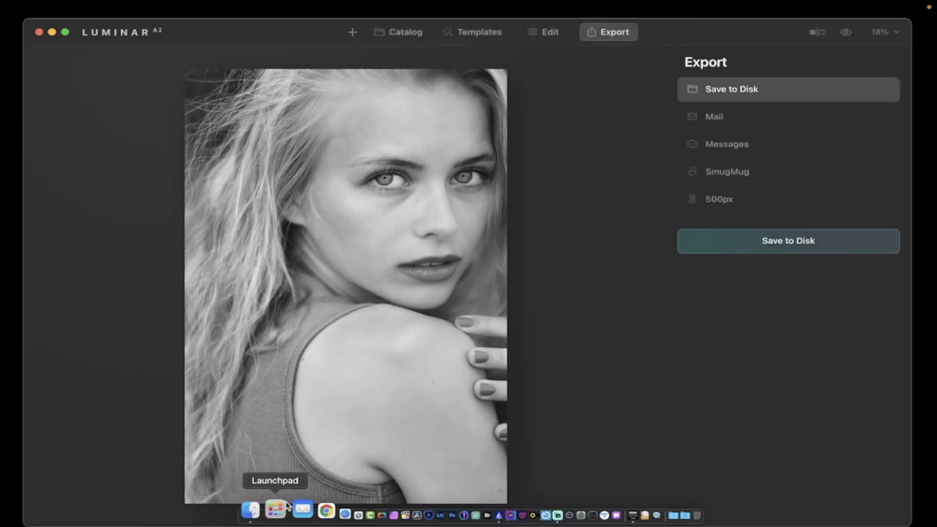
click(250, 510)
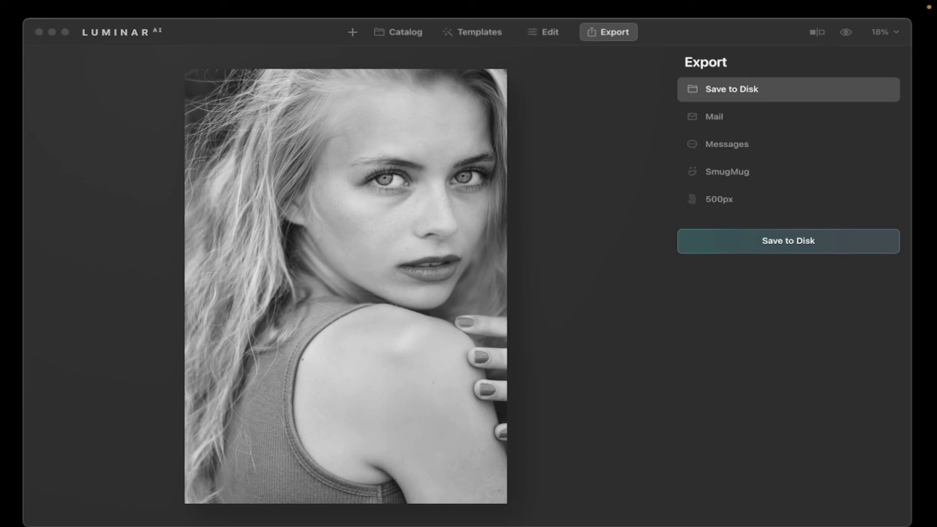
drag(0, 120, 279, 140)
scroll(446, 278, down, 2)
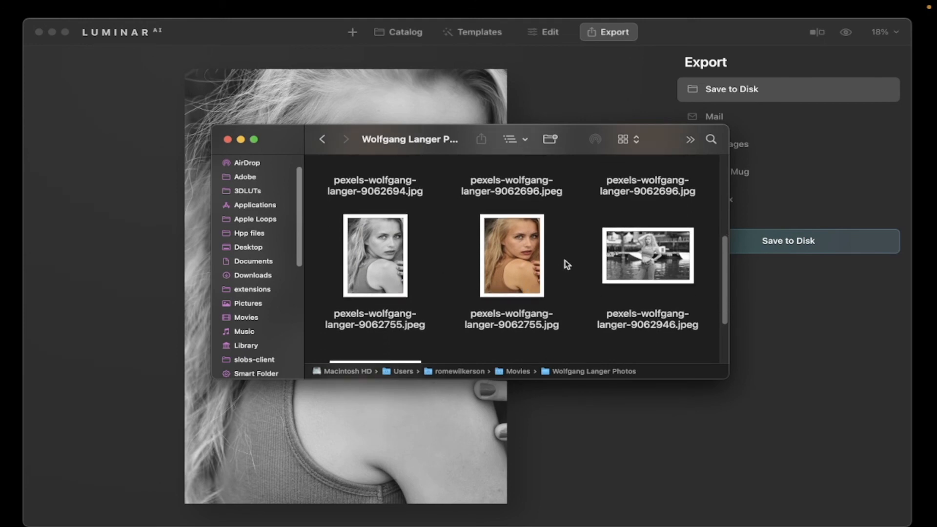
click(524, 259)
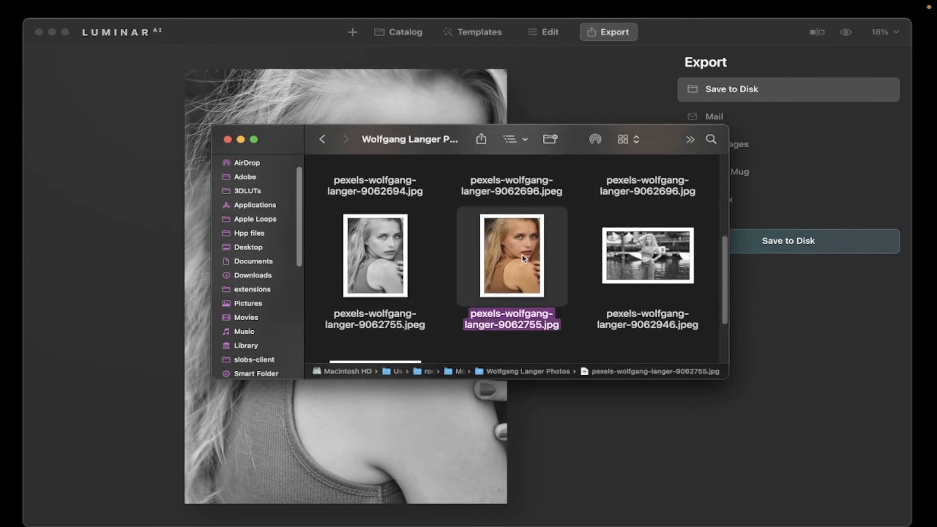
right_click(524, 259)
click(566, 314)
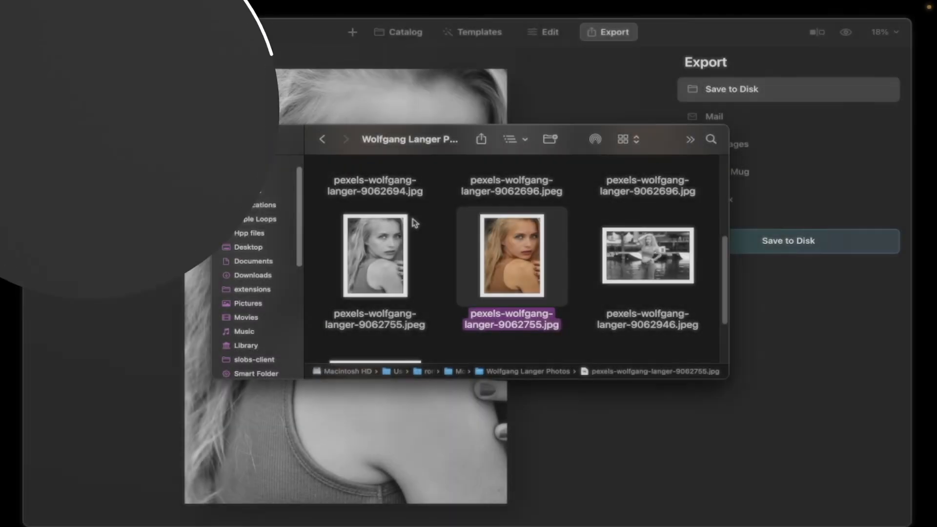
View the file info of the exported black-and-white close-up JPEG to check its size and dimensions.
click(369, 270)
mouse_move(403, 522)
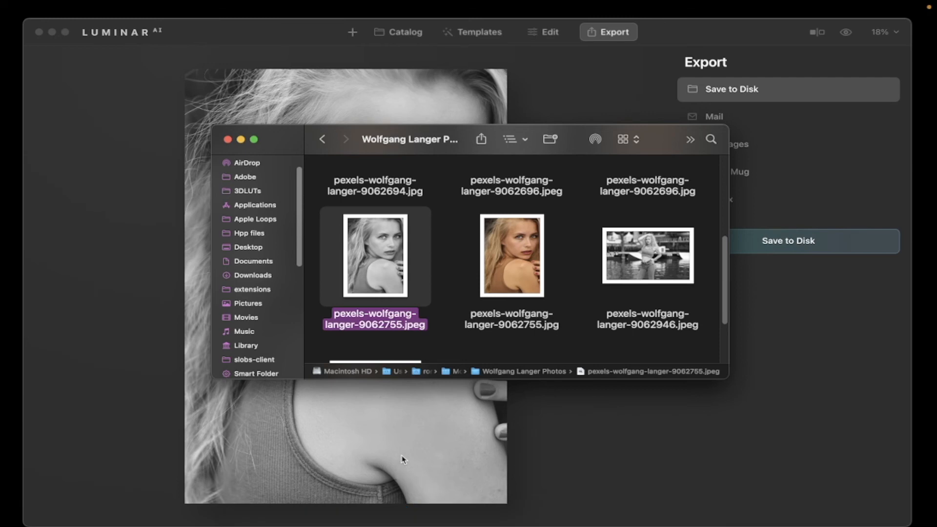
right_click(383, 251)
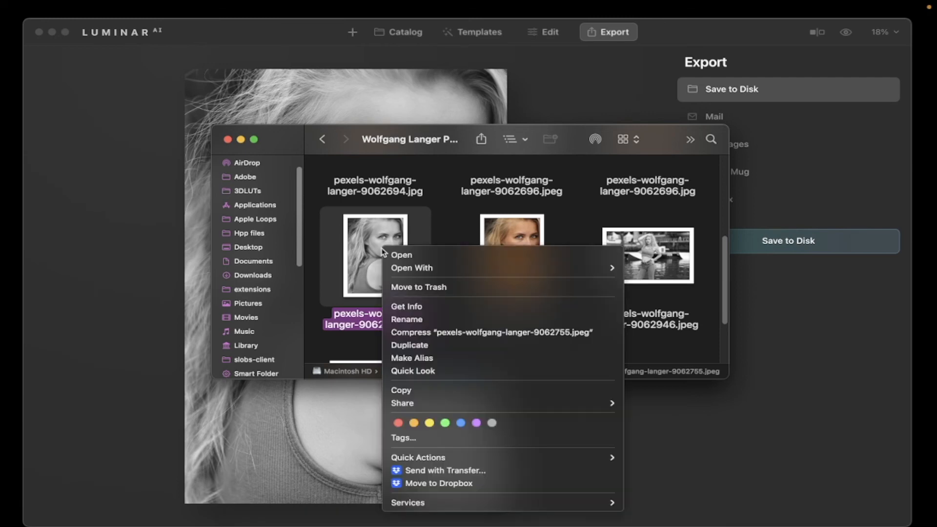
click(433, 307)
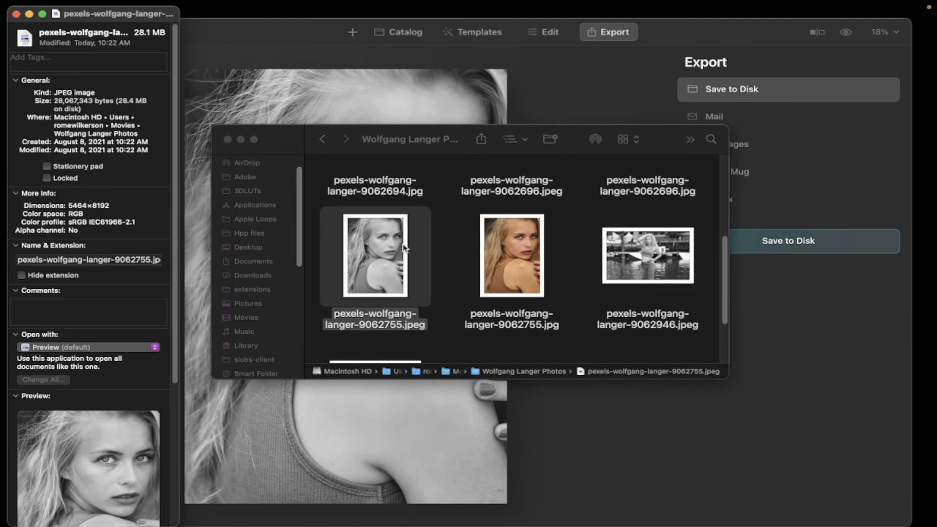
View the file info of the exported black-and-white portrait with the woman wearing glasses, then close both info windows.
scroll(472, 257, up, 2)
scroll(472, 257, up, 5)
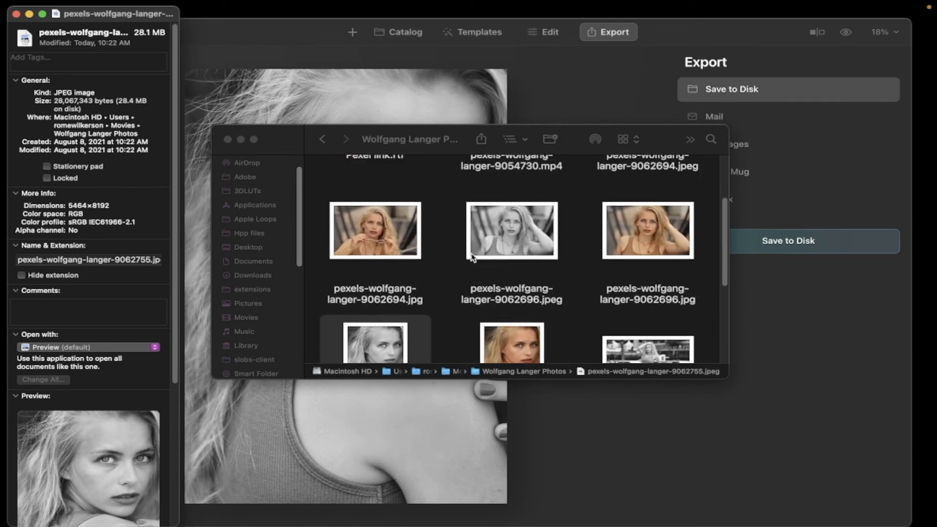
click(525, 243)
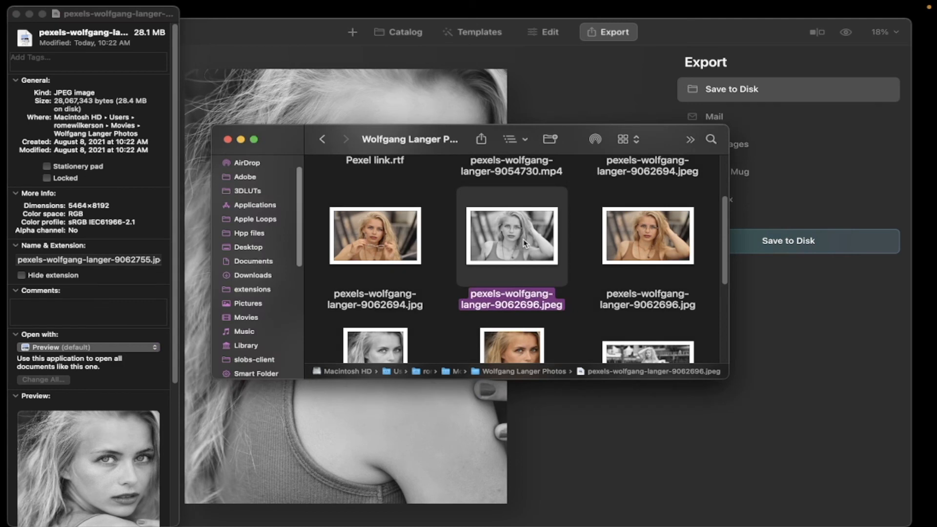
right_click(525, 244)
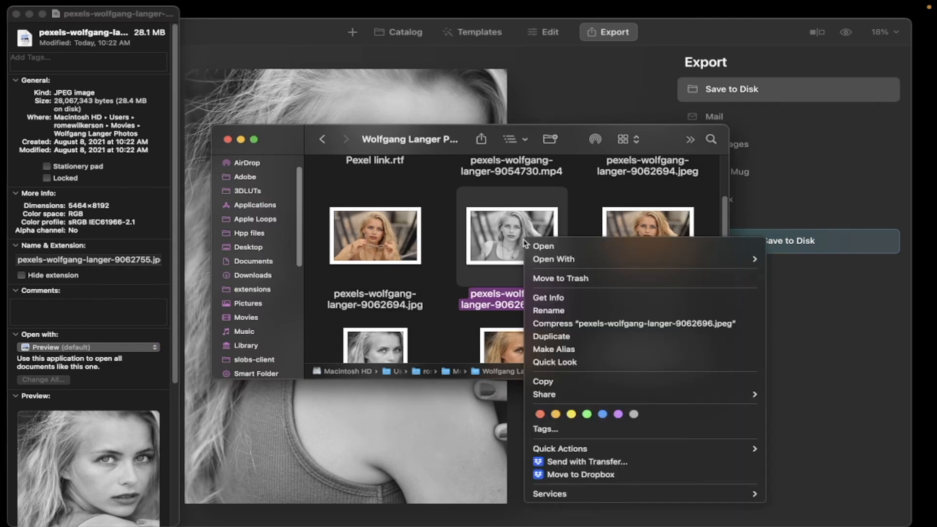
click(574, 299)
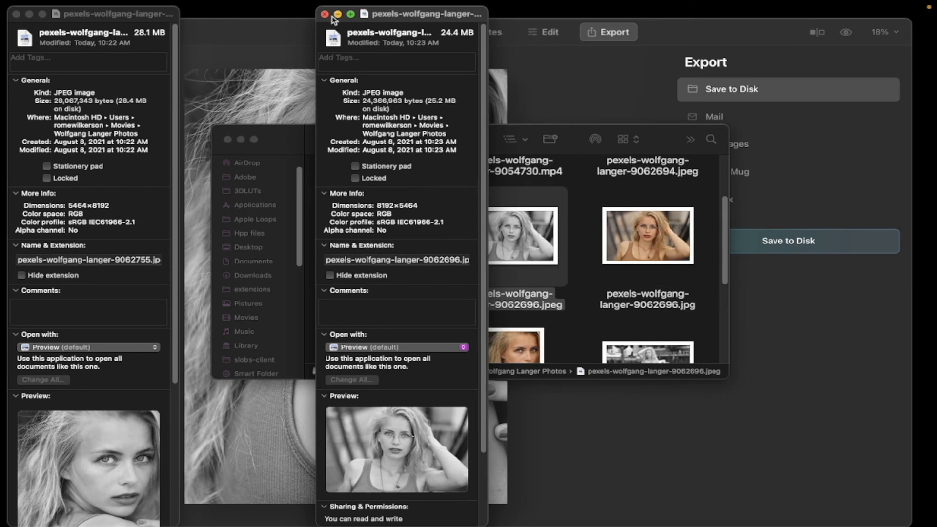
click(325, 14)
click(449, 293)
scroll(449, 293, down, 3)
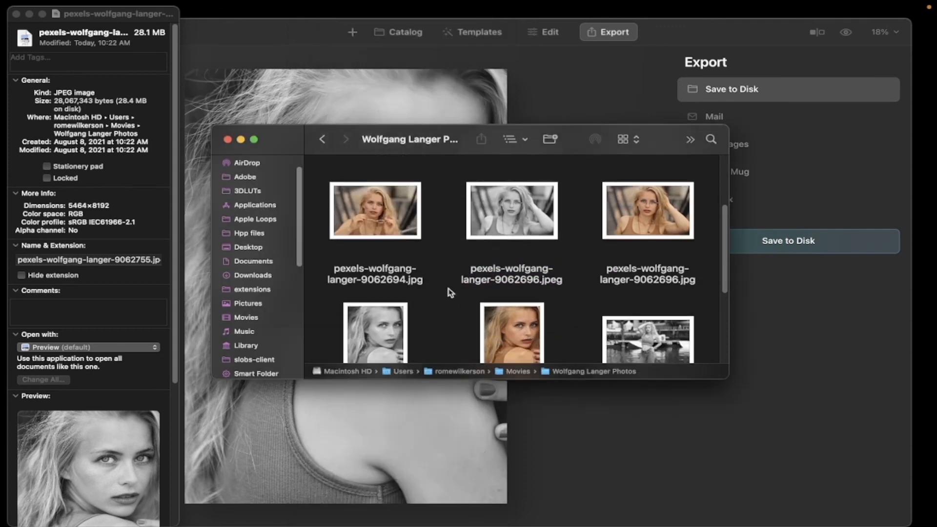
scroll(449, 293, down, 3)
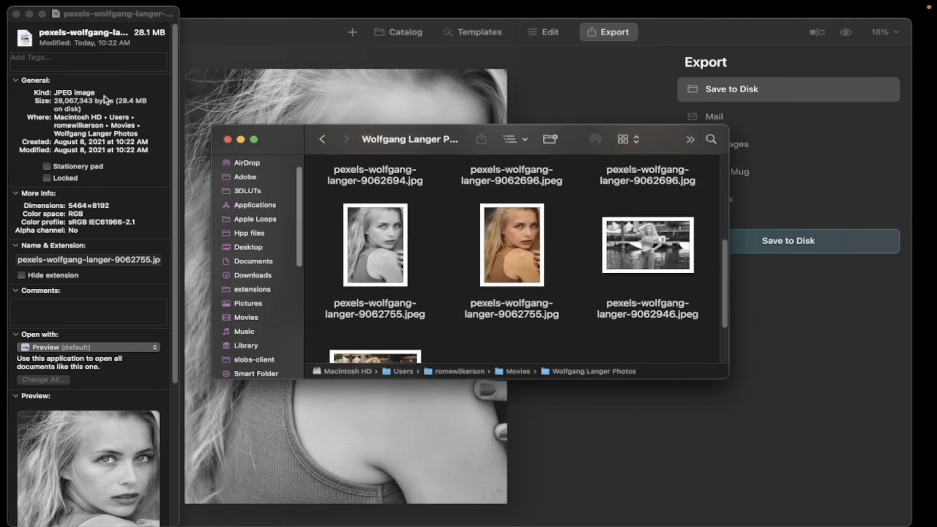
click(17, 14)
Check the file info of the exported black-and-white waterfront JPEG and close it.
scroll(423, 235, up, 1)
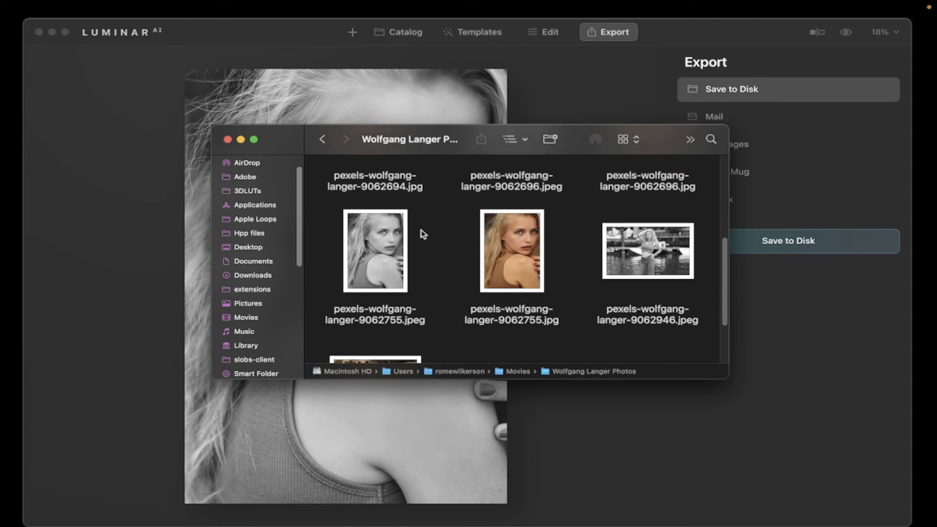
click(642, 276)
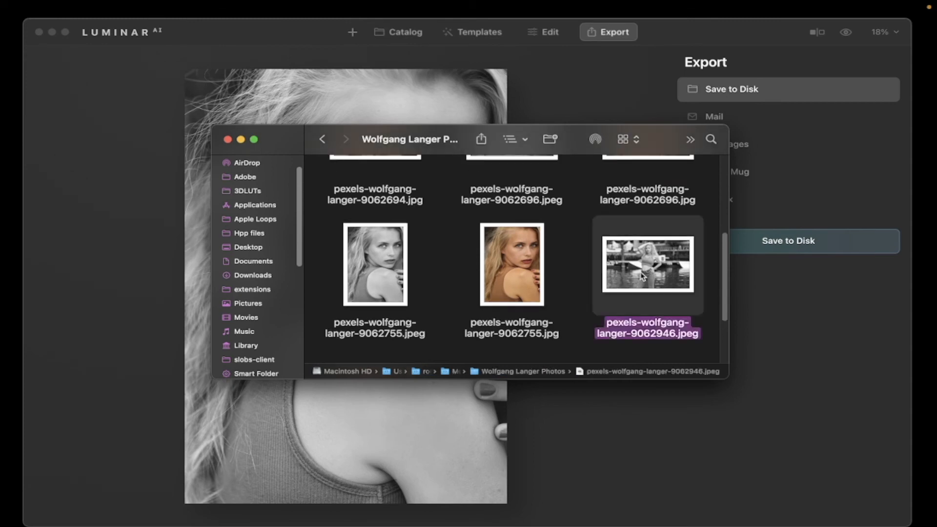
right_click(642, 276)
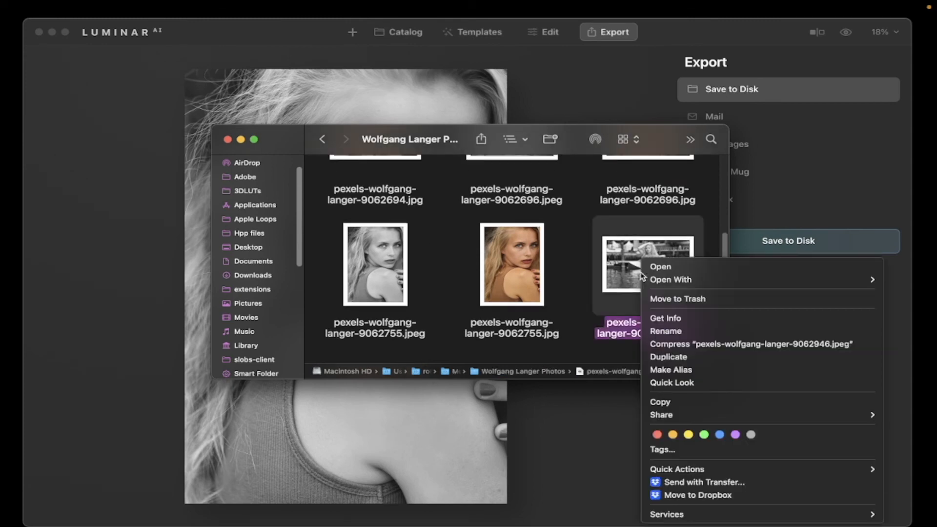
click(692, 320)
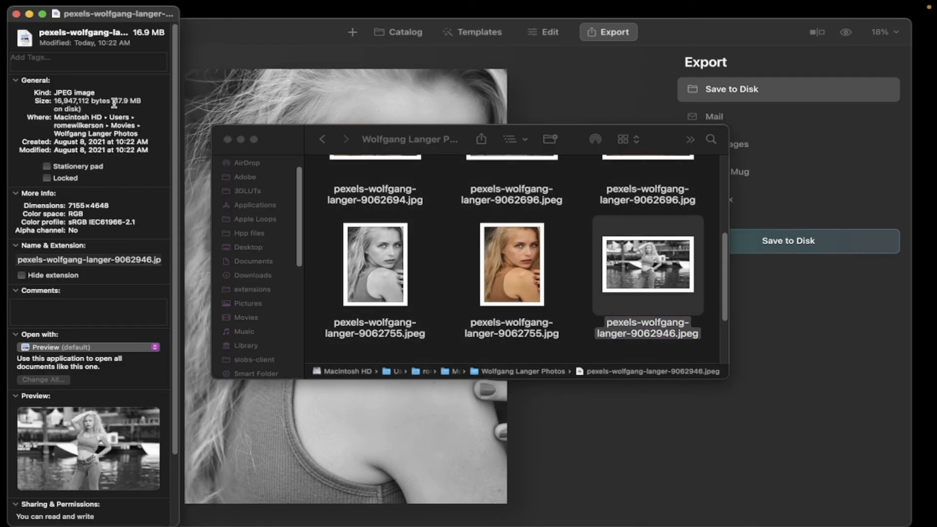
click(16, 14)
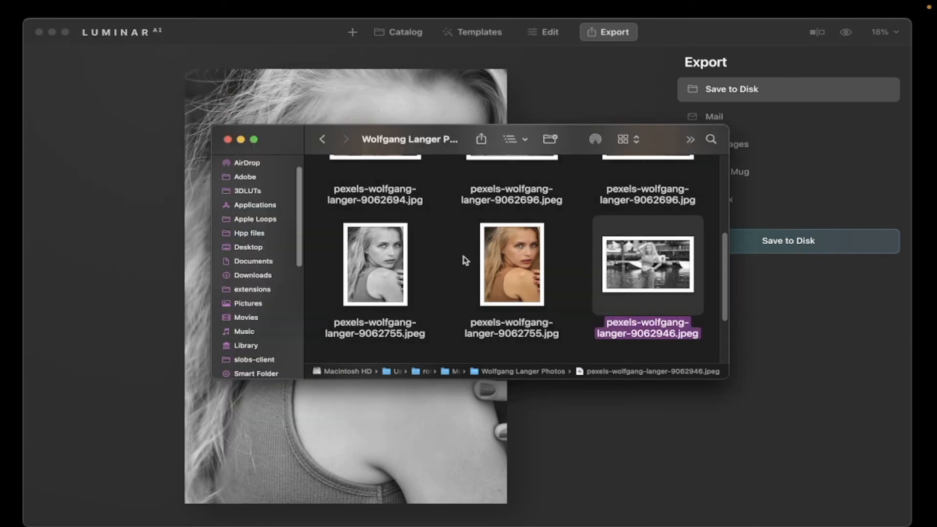
Check the file info of the original color waterfront JPG and close it.
scroll(466, 260, down, 3)
click(404, 299)
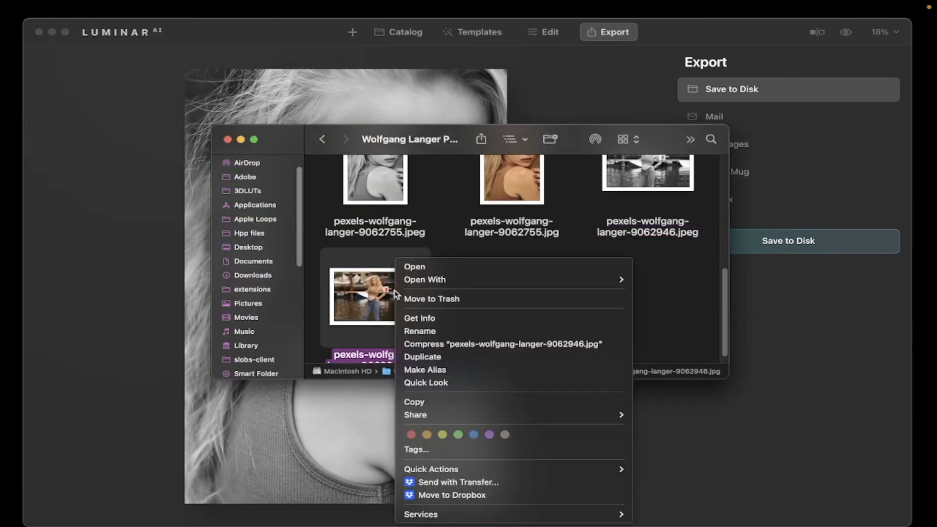
right_click(396, 293)
click(424, 318)
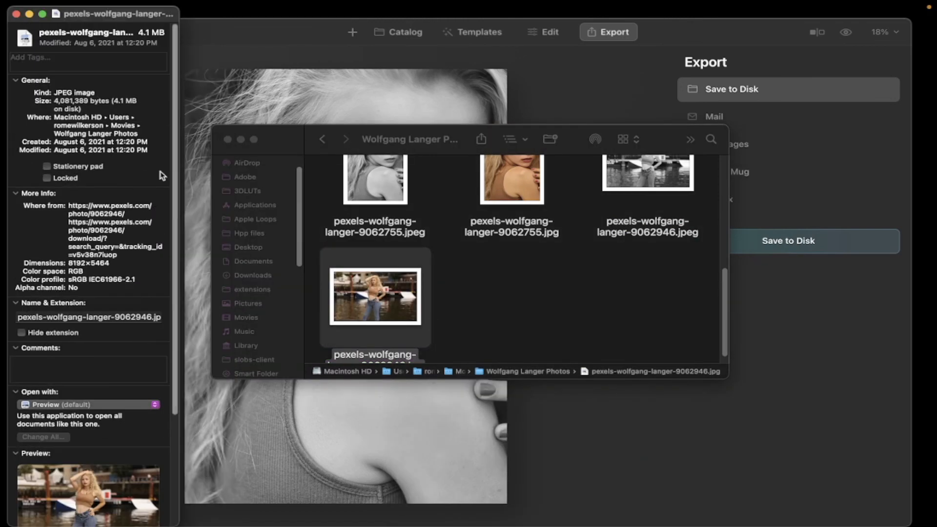
click(16, 13)
Recheck the file info of the exported black-and-white close-up, close it, and browse the exported and original photos in the folder.
scroll(446, 248, up, 3)
click(364, 268)
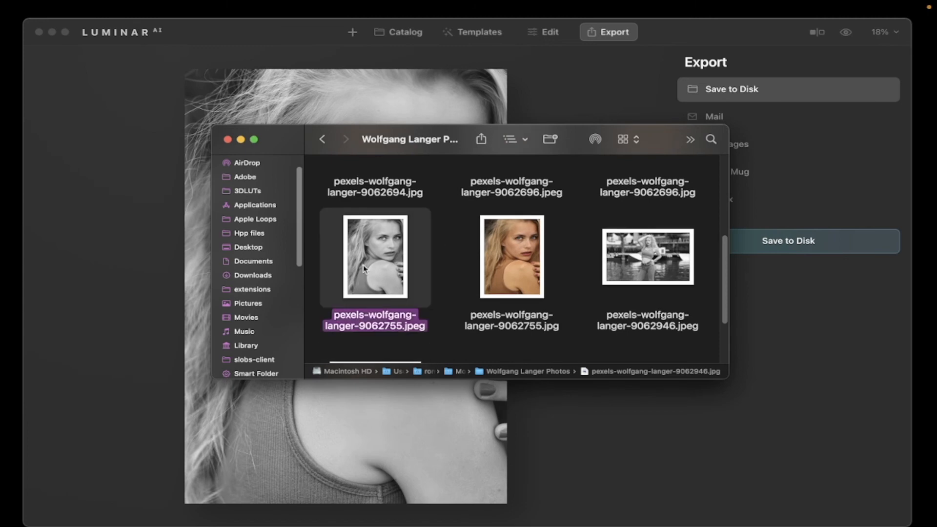
right_click(363, 268)
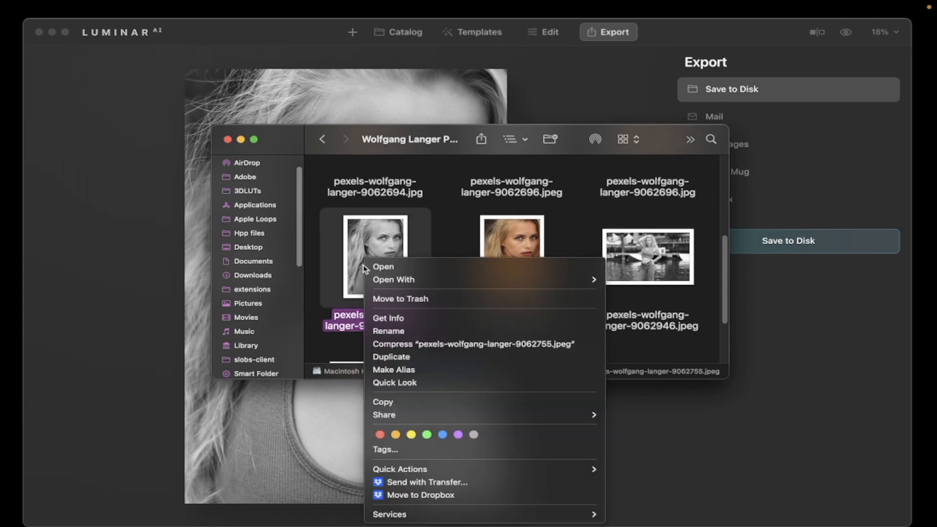
click(436, 317)
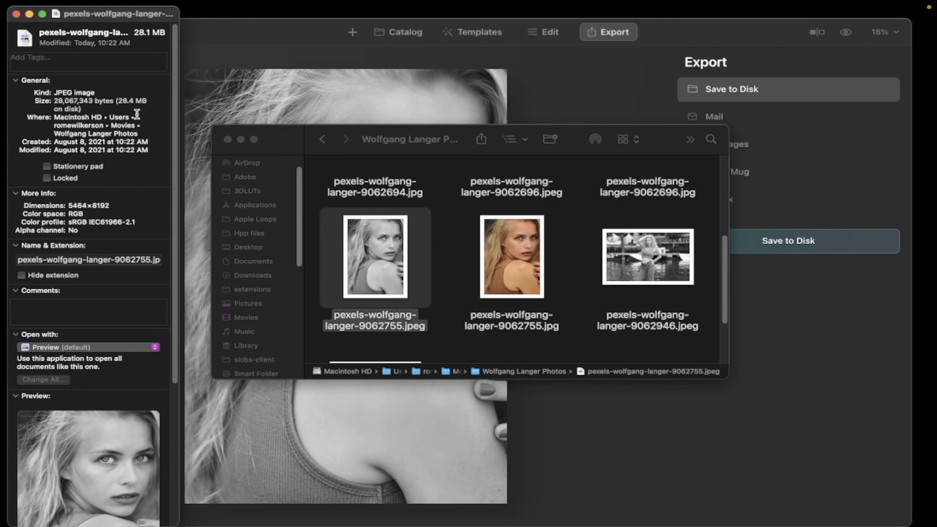
click(17, 15)
scroll(451, 237, up, 5)
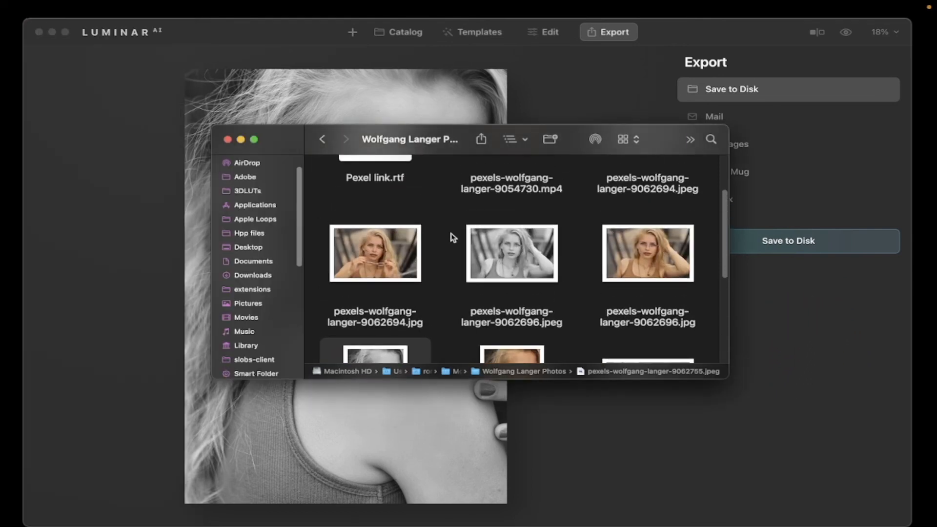
scroll(451, 237, up, 3)
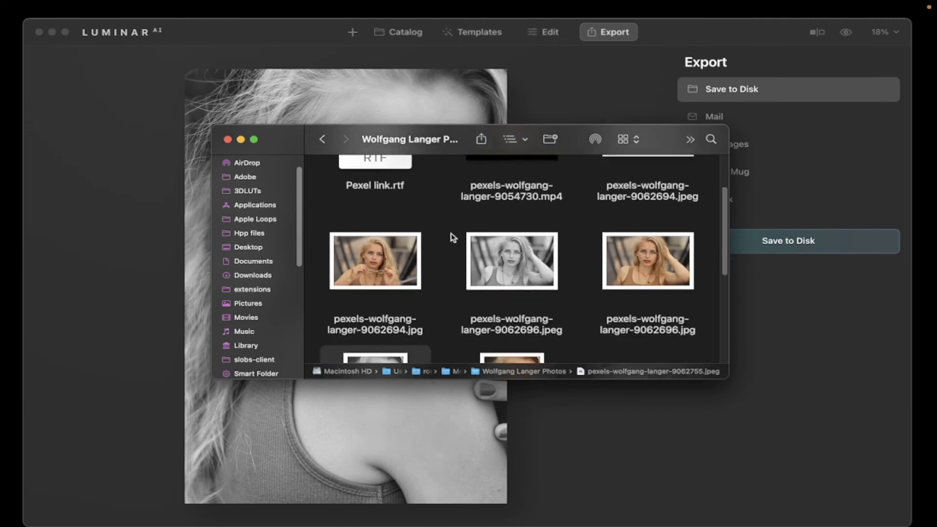
scroll(453, 238, down, 1)
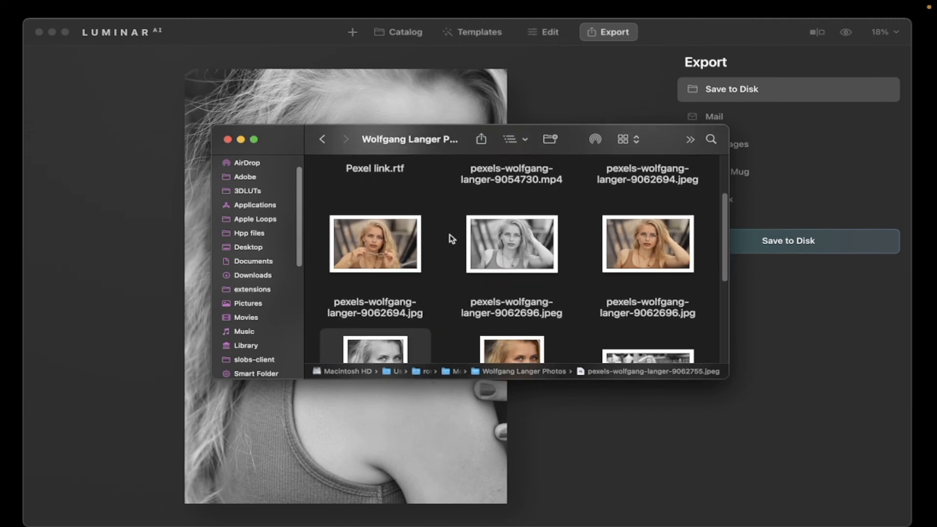
scroll(587, 255, up, 3)
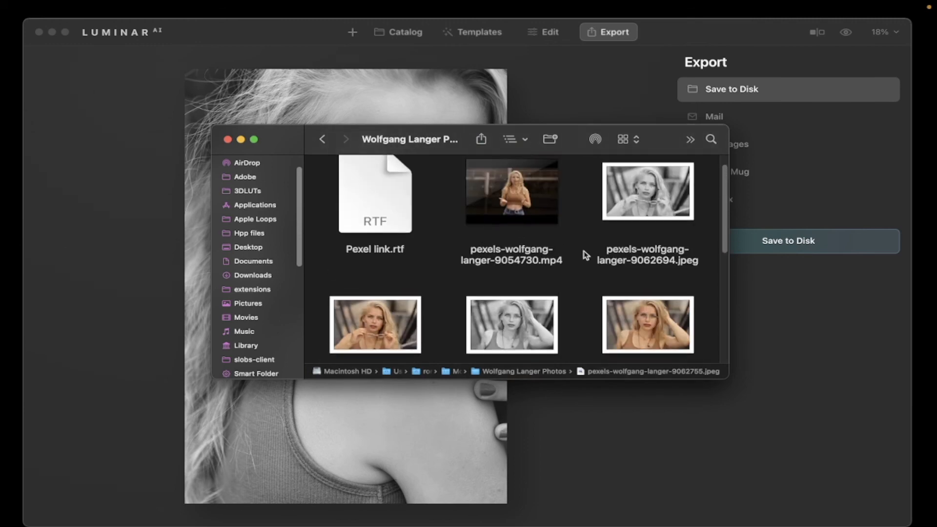
Check the file info of the original color portrait pexels-wolfgang-langer-9062694.jpg and close it.
click(374, 323)
right_click(374, 323)
click(410, 320)
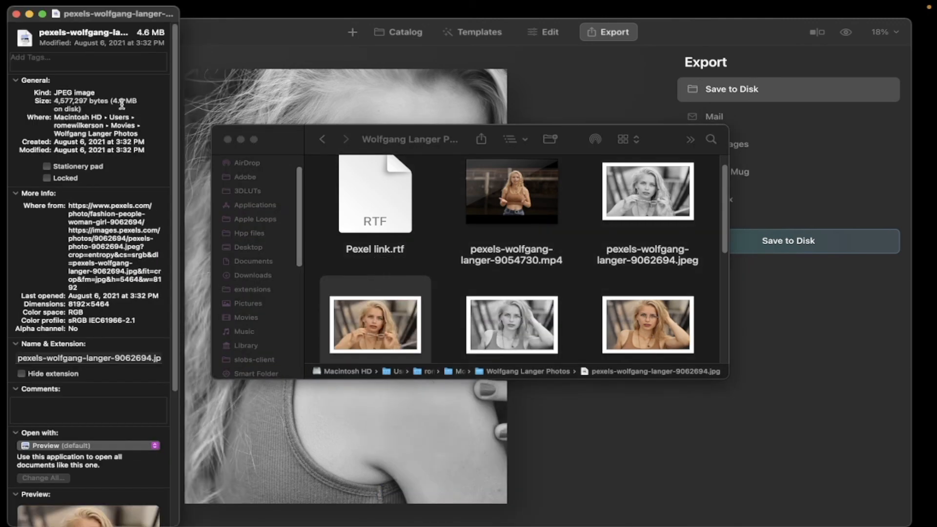
click(16, 14)
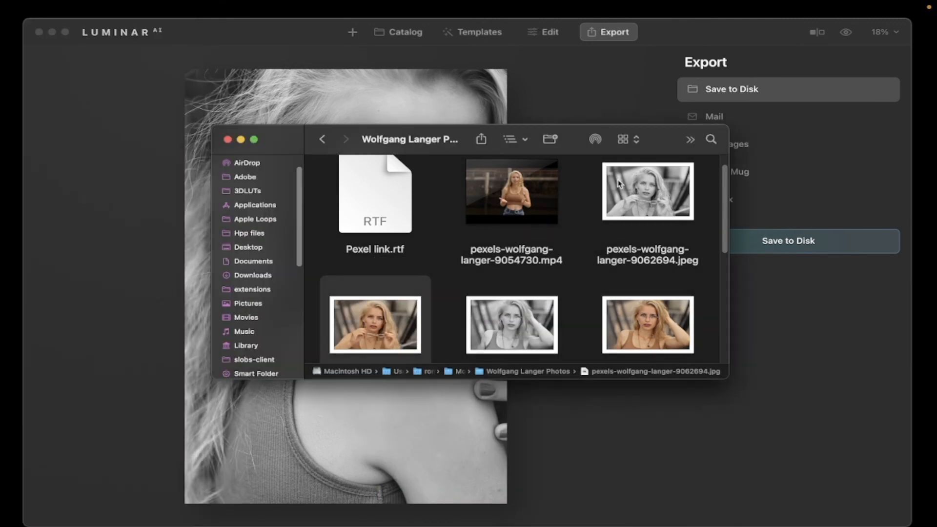
Check the file info of the exported black-and-white portrait pexels-wolfgang-langer-9062694.jpeg and close it.
click(624, 195)
right_click(623, 196)
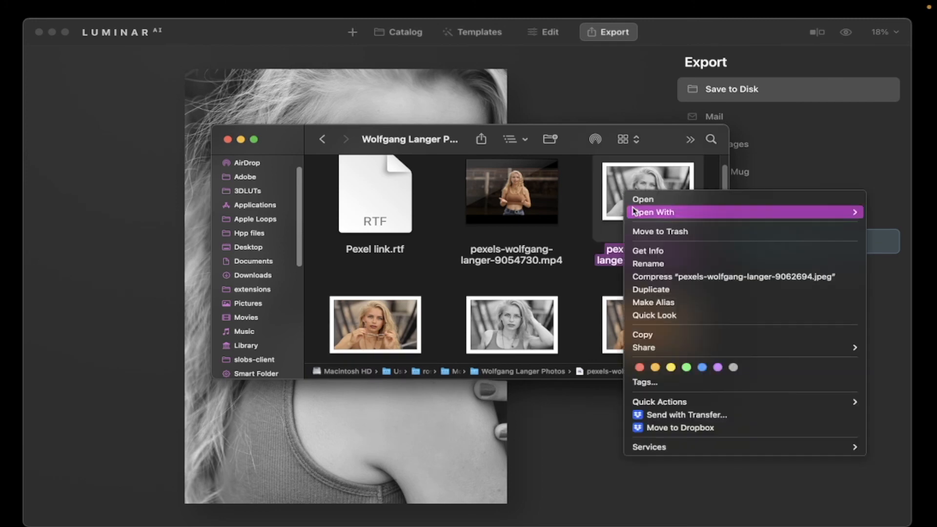
click(663, 251)
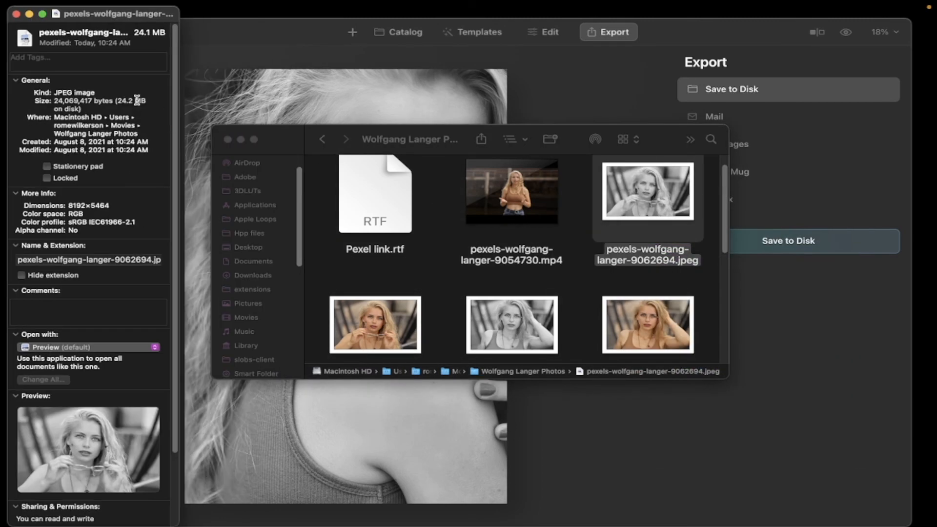
click(16, 14)
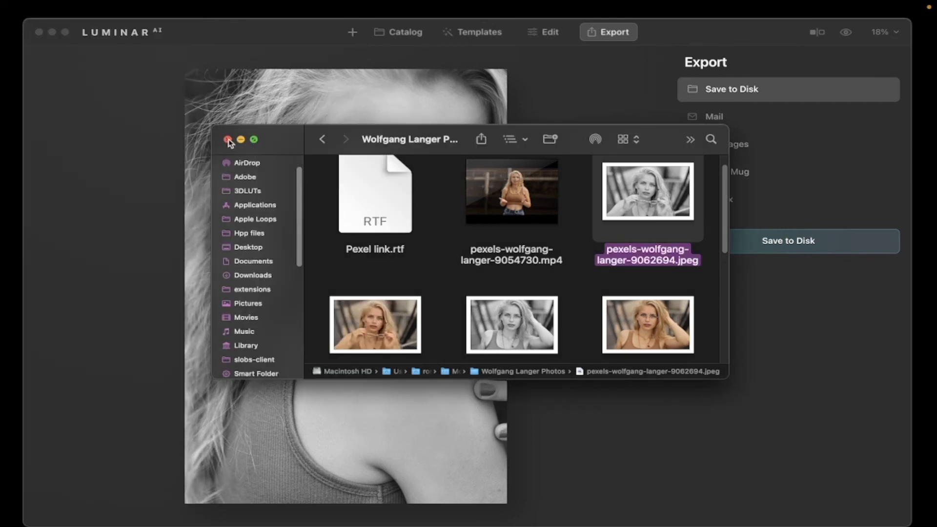
Close the photo folder window and page through the edited black-and-white portraits in the export view.
click(227, 139)
key(Right)
key(Right)
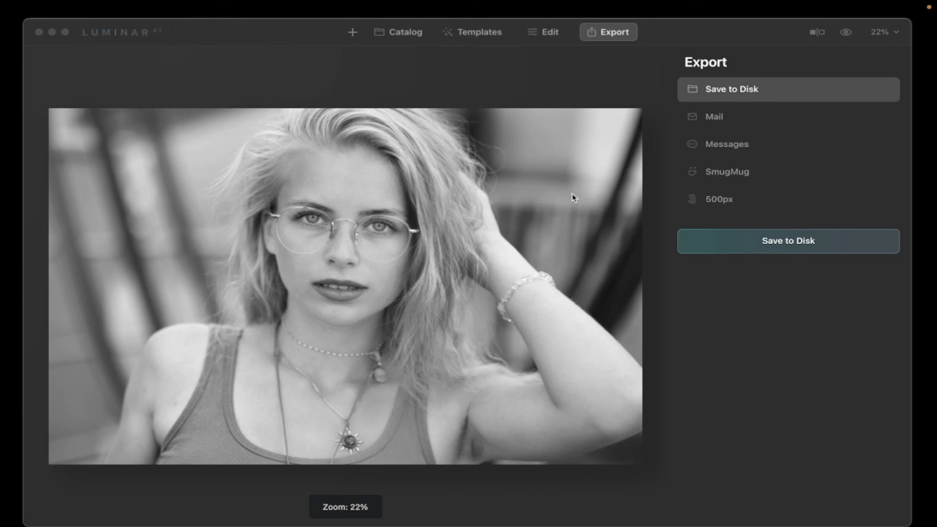
key(Right)
key(Left)
key(Right)
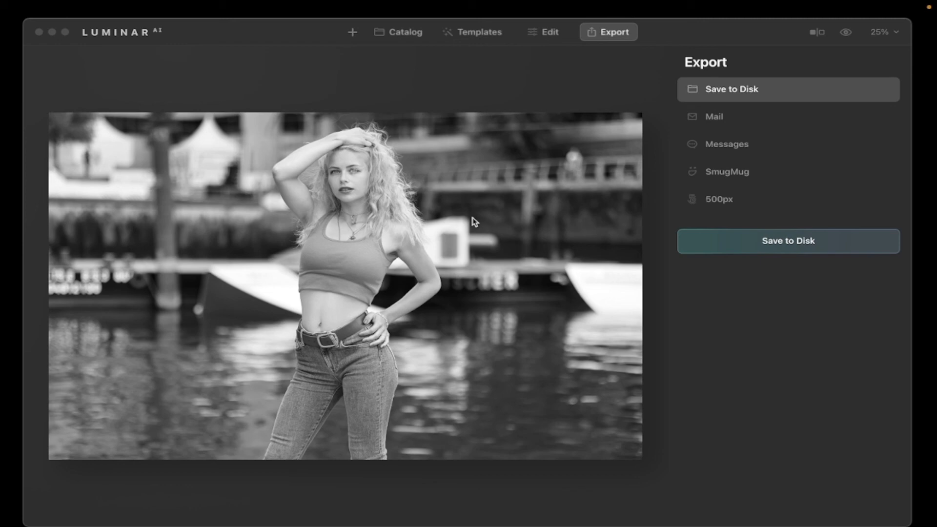
Minimize the photo editor window to show the desktop.
scroll(472, 218, up, 1)
click(52, 32)
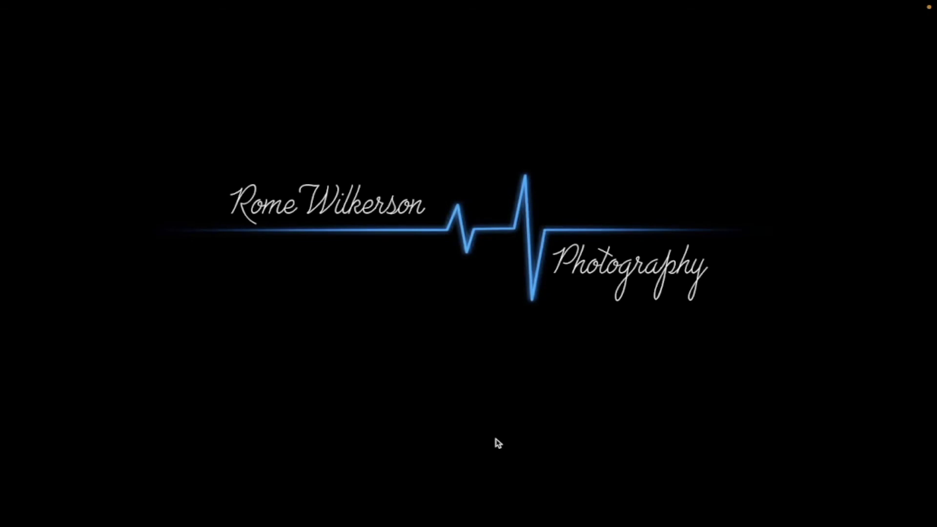
mouse_move(506, 524)
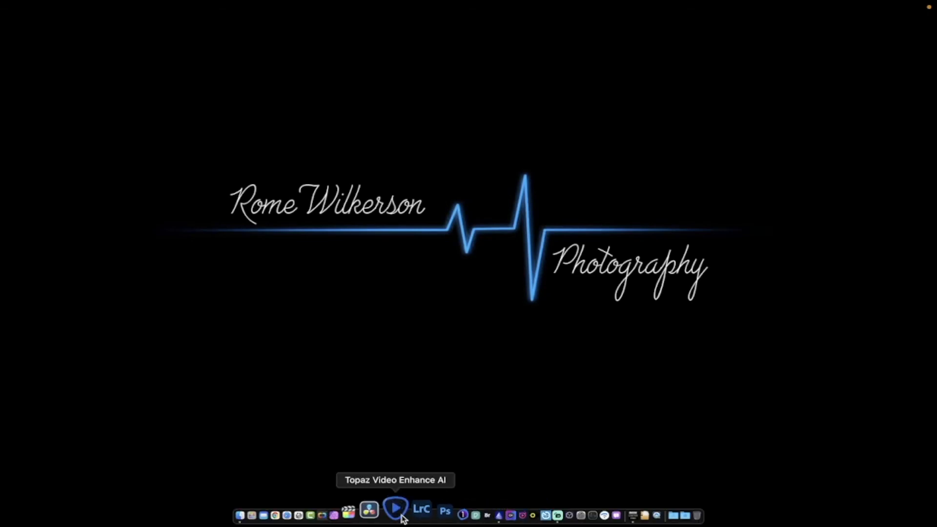